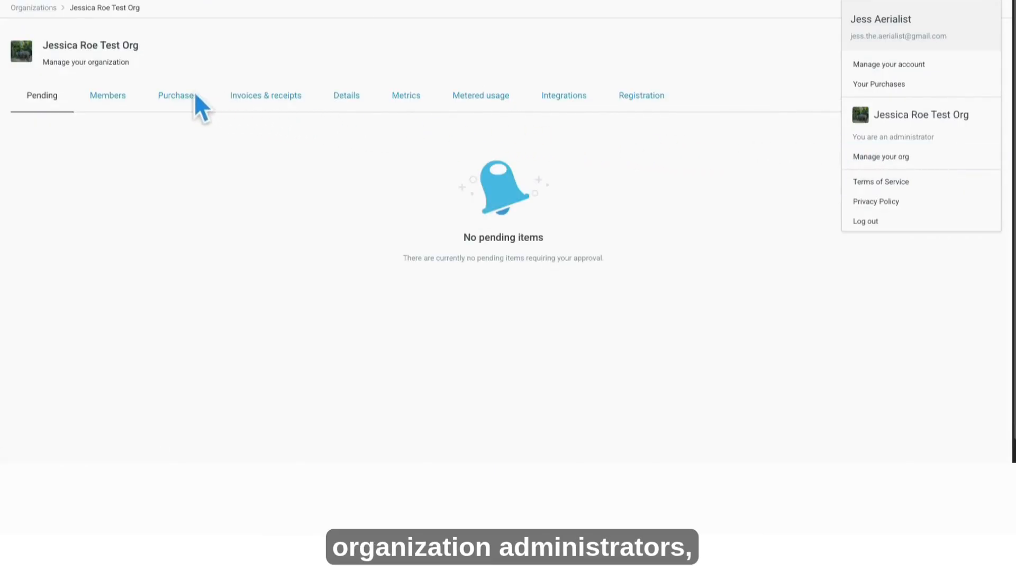
Open the organization's member invitation form, view the available roles, add extra member rows, and close it without sending invites.
click(112, 95)
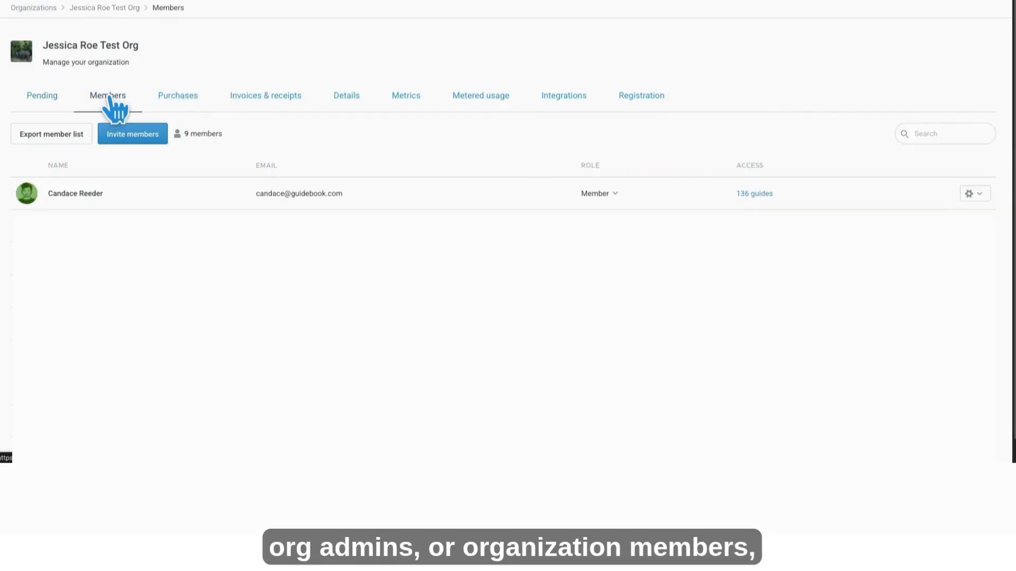
click(144, 133)
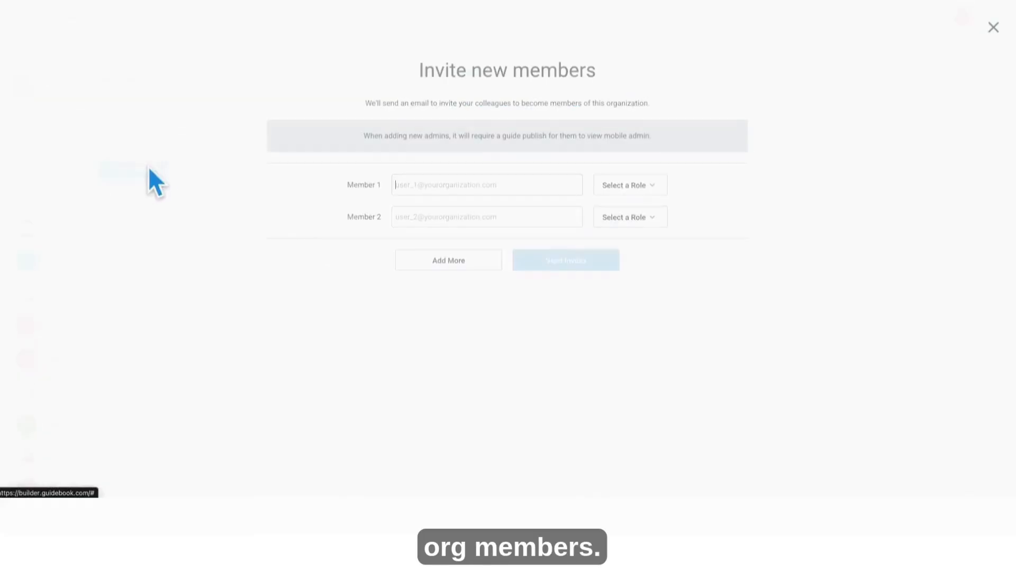
click(662, 194)
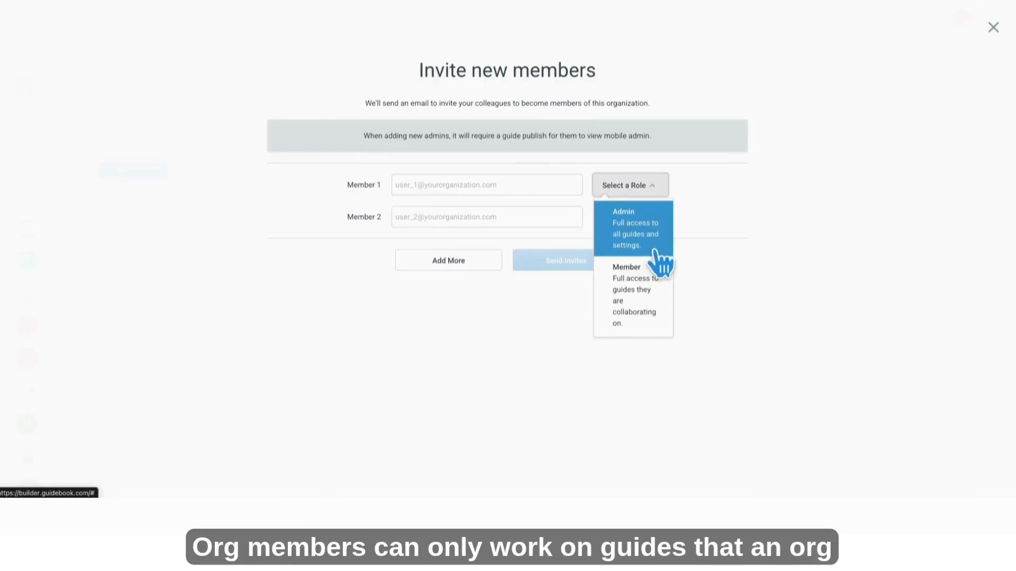
click(699, 272)
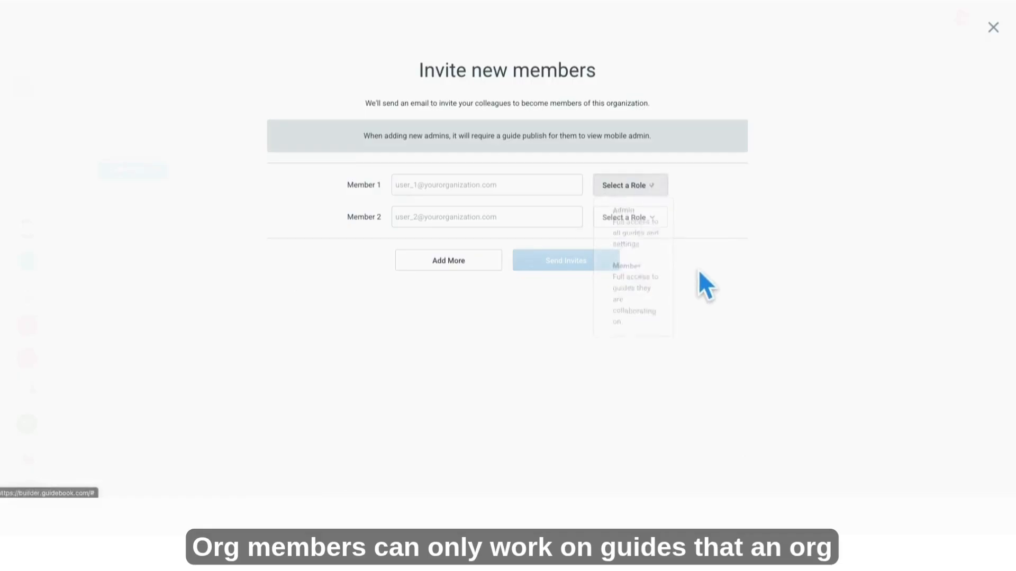
click(480, 262)
click(475, 323)
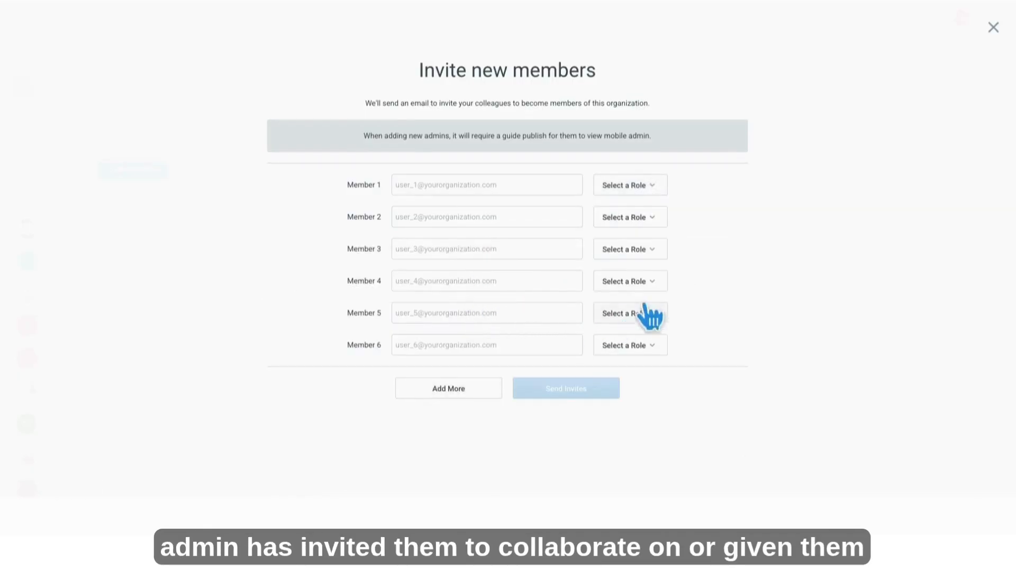
click(993, 28)
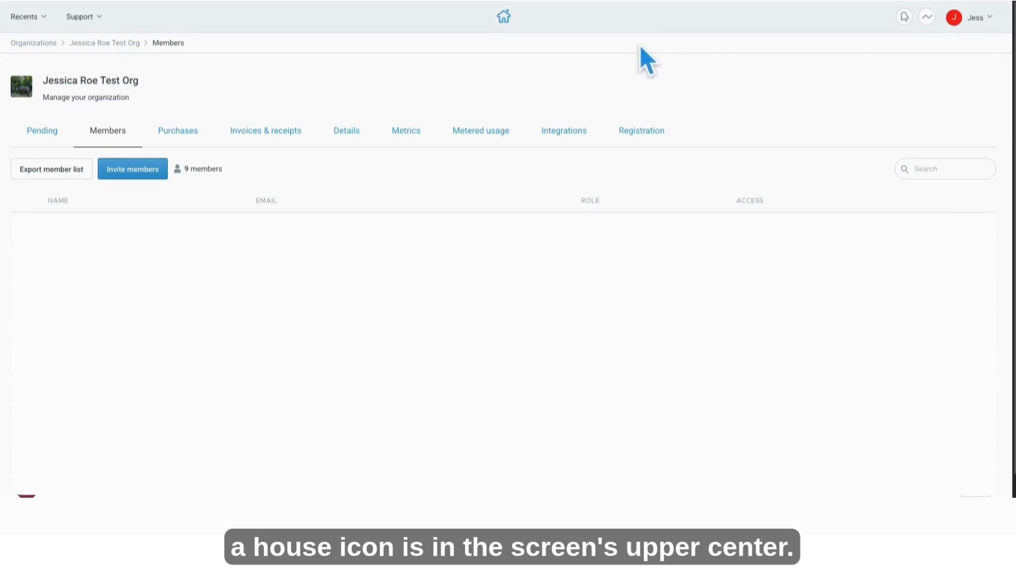
Browse the organization's guides from the home page and open the Test Uploads and Reacting Studio guides.
click(504, 17)
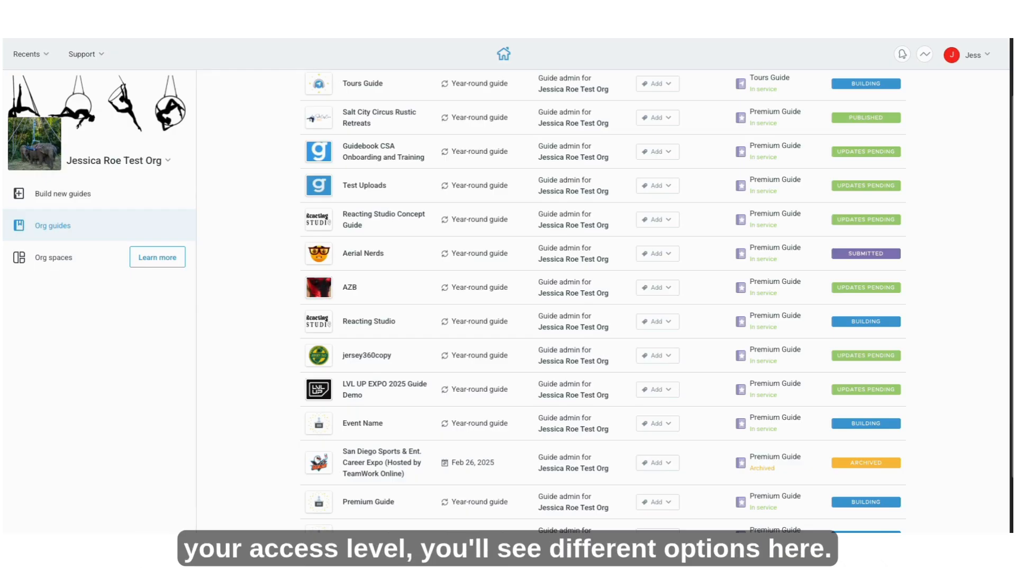
scroll(280, 137, up, 3)
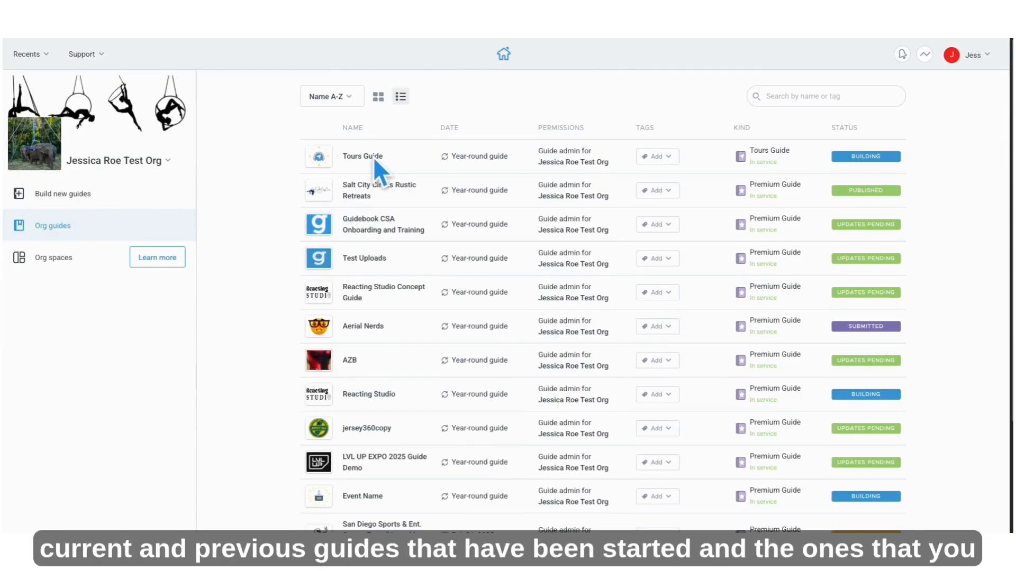
click(361, 258)
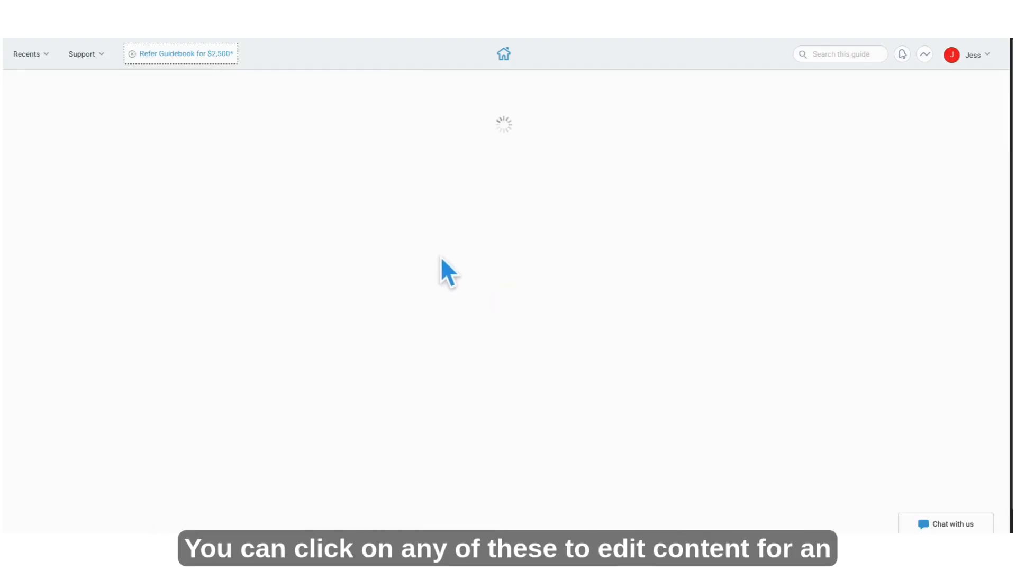
click(503, 54)
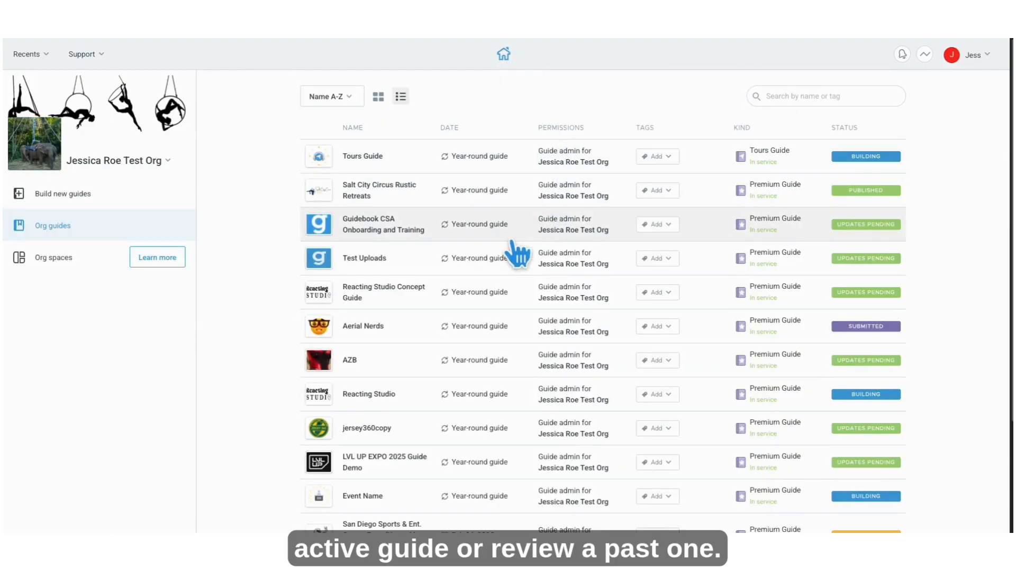
click(385, 398)
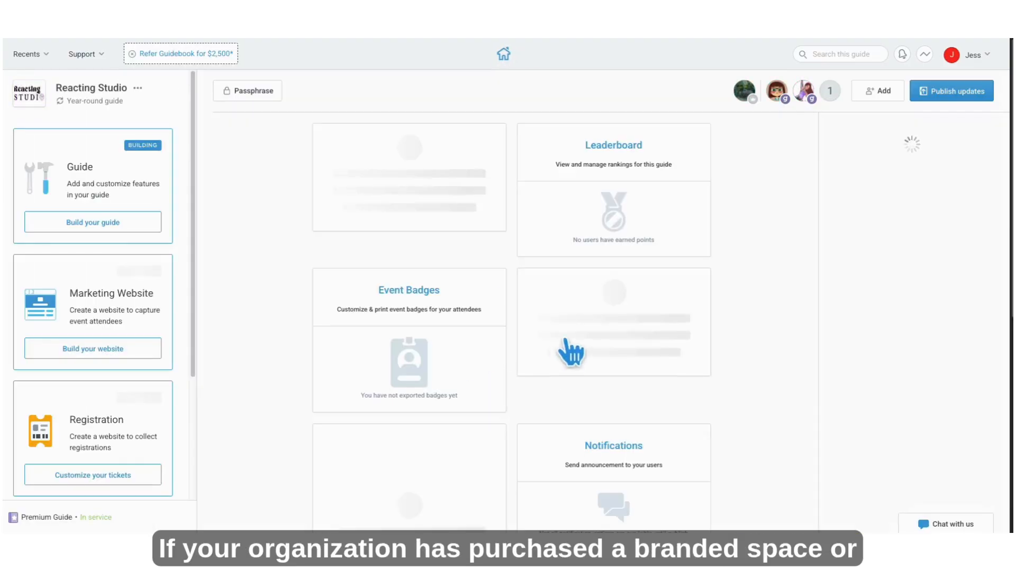
Return to the home page and open Space 4238 from the organization's spaces.
click(503, 54)
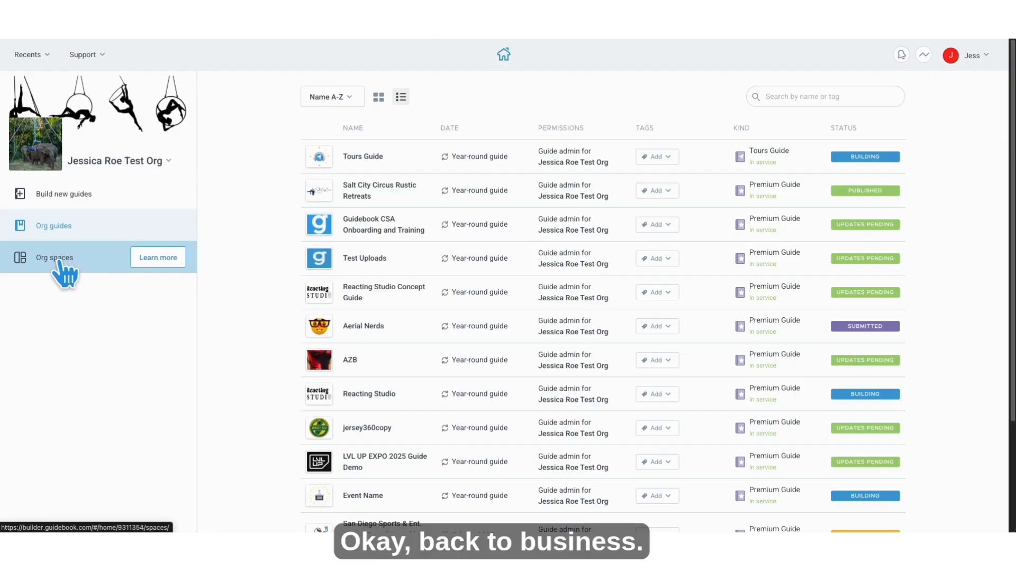
click(59, 260)
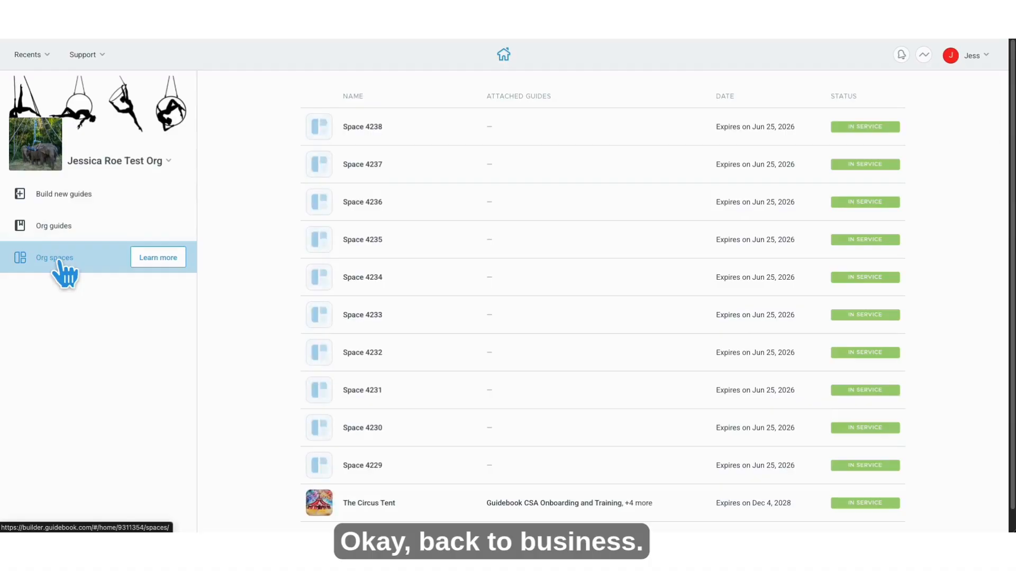
click(351, 129)
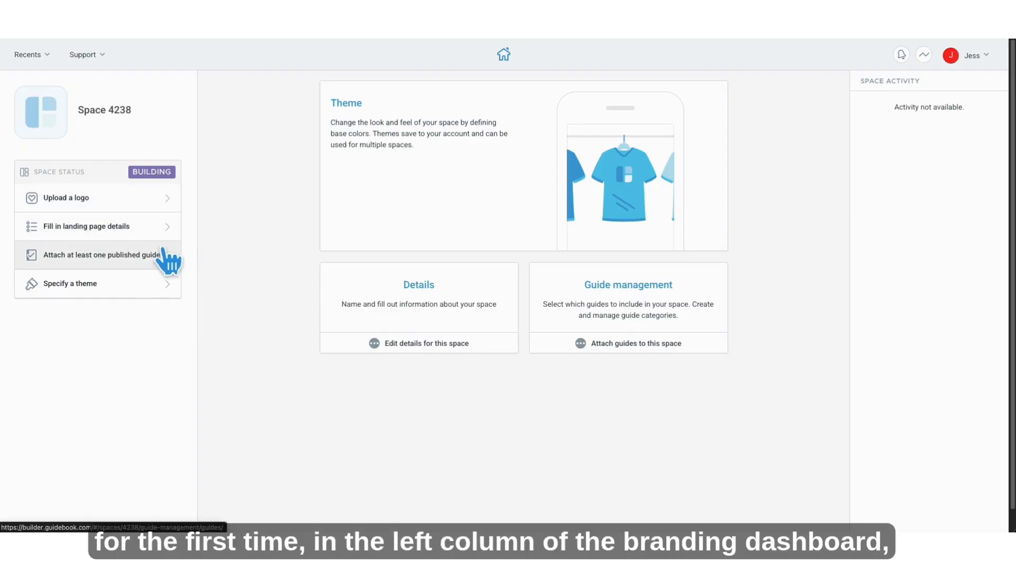
View the theme choices, details form and logo upload setting of Space 4238 without saving changes.
click(151, 289)
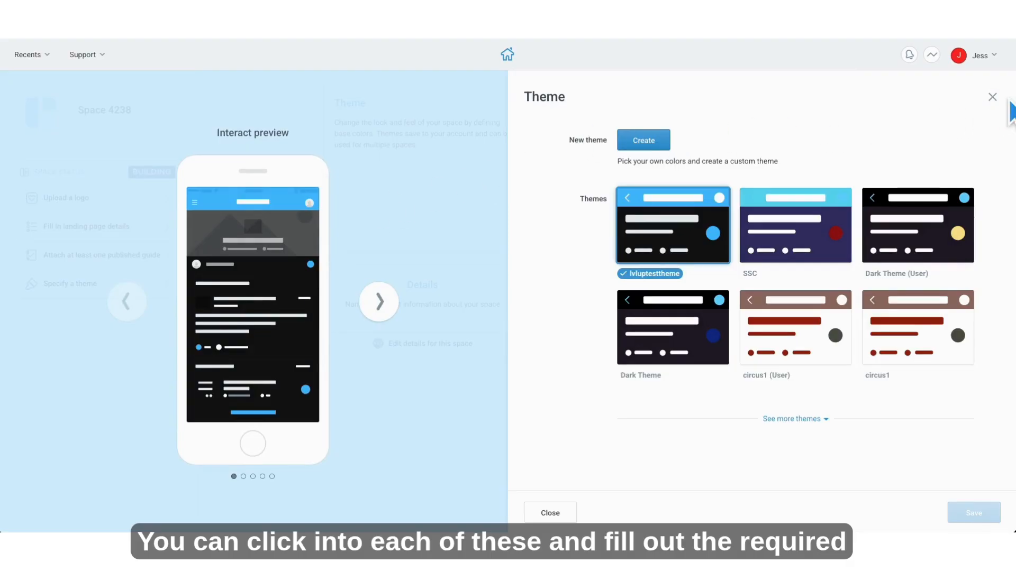
click(993, 98)
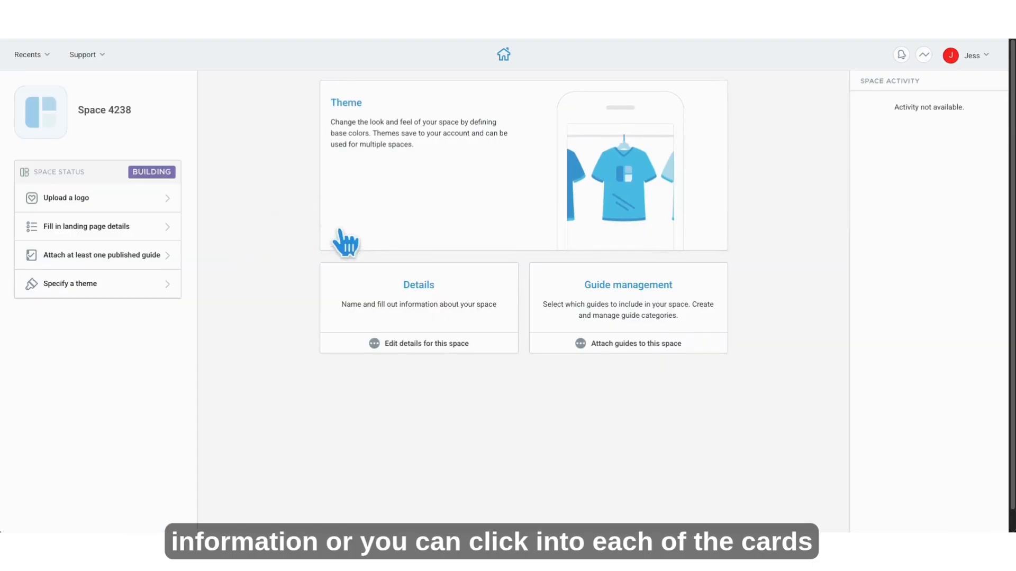
click(360, 289)
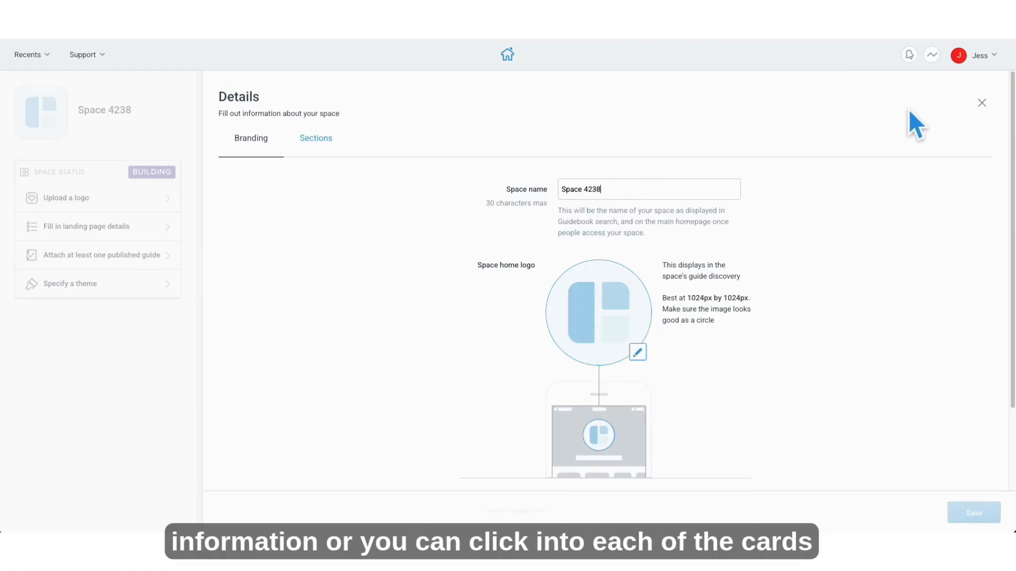
click(981, 103)
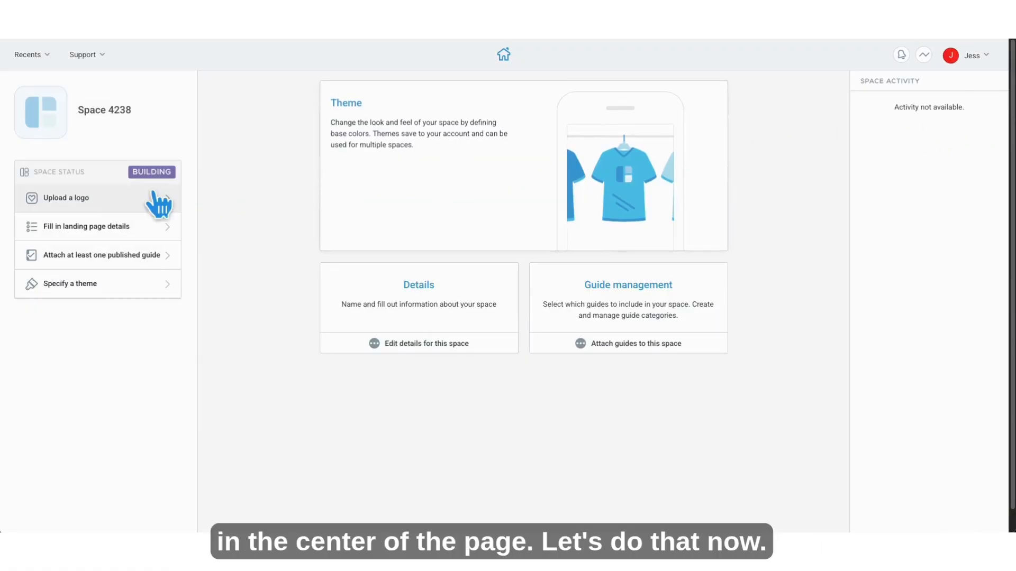
click(117, 203)
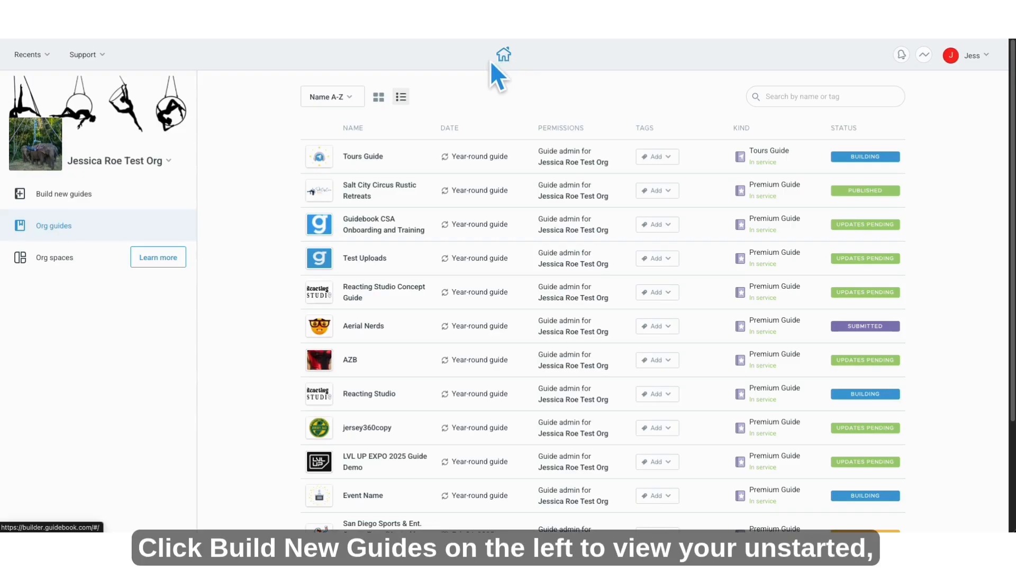
Check the active dates and service status of the organization's unstarted guides, and open an Engage: 365 Guide.
click(145, 197)
scroll(272, 267, down, 1)
scroll(288, 298, down, 10)
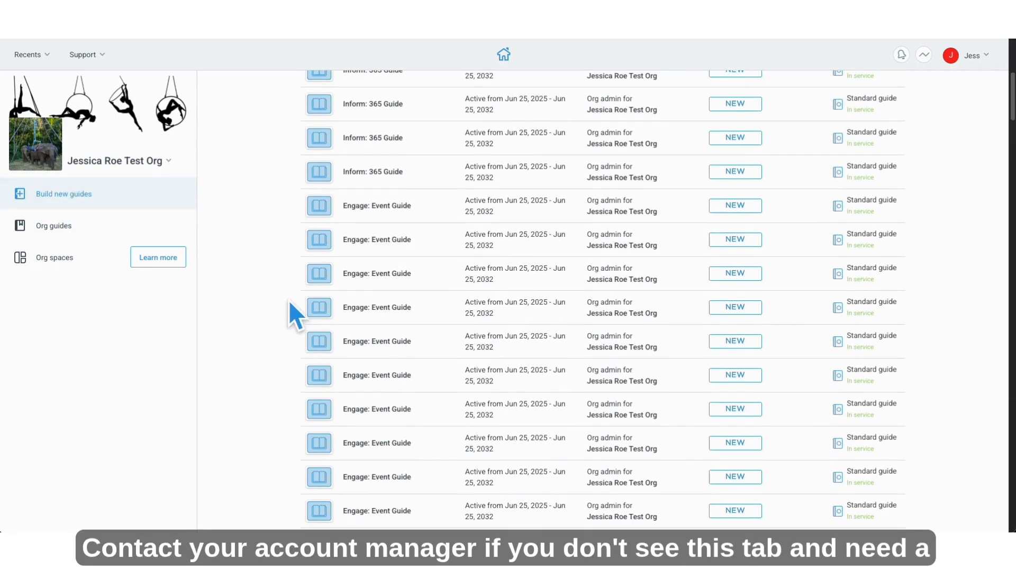
scroll(288, 300, down, 10)
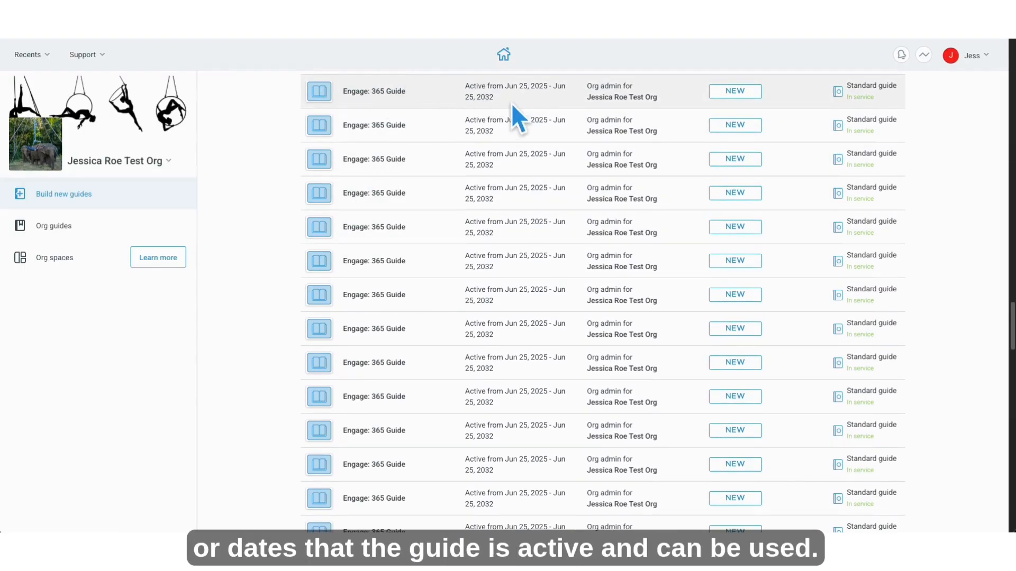
drag(505, 87, 537, 103)
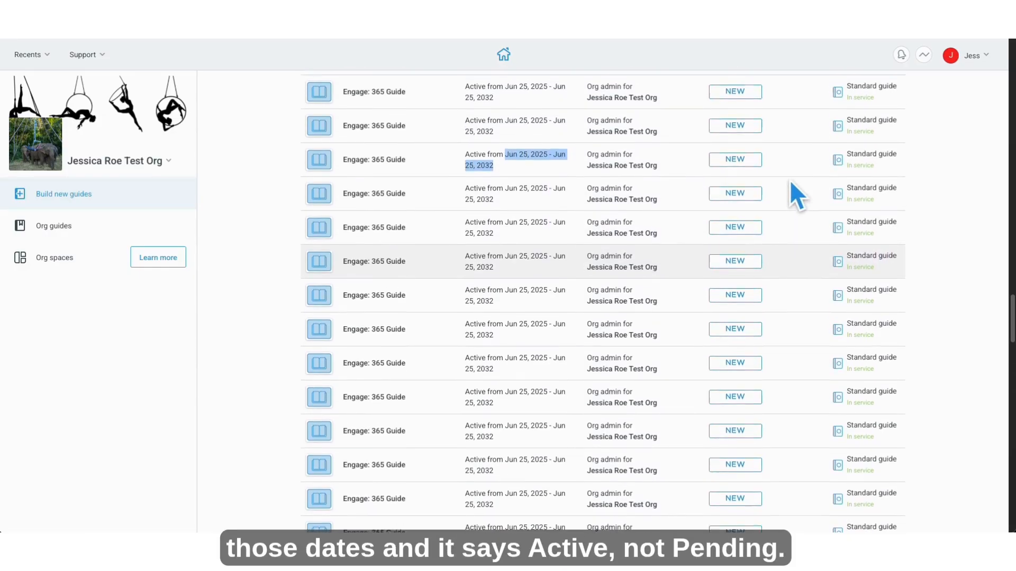
scroll(790, 182, up, 1)
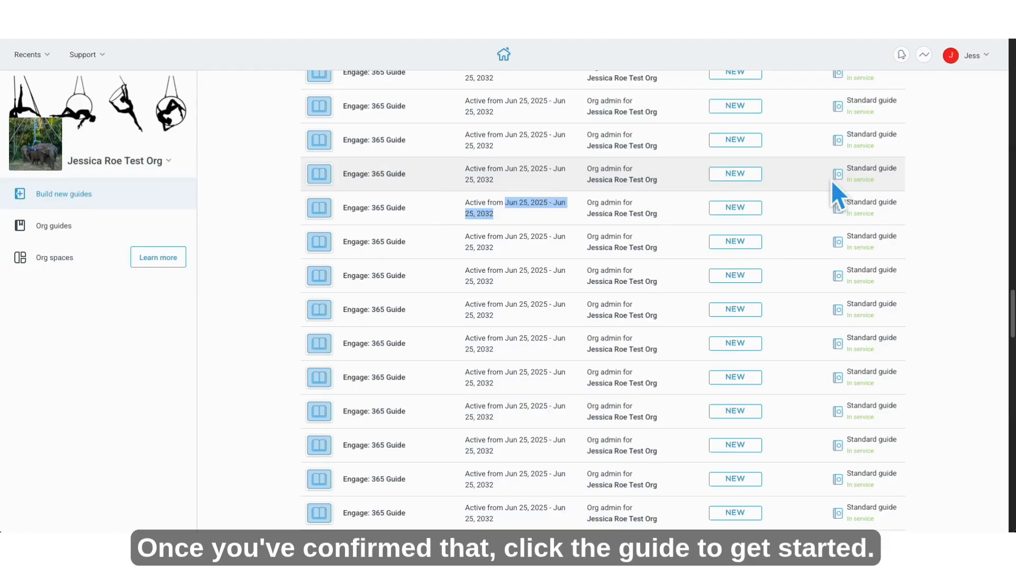
drag(831, 180, 866, 180)
click(925, 189)
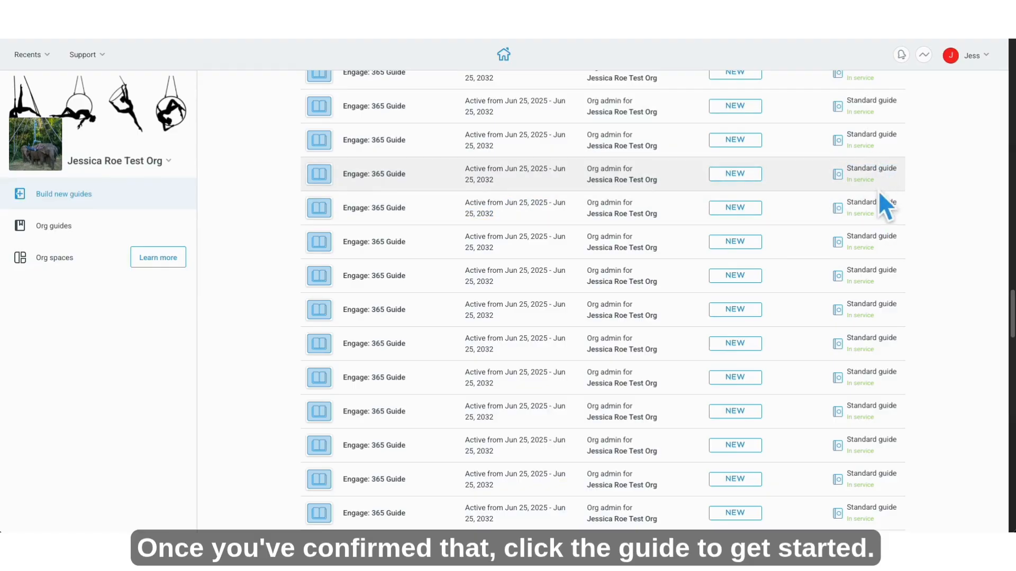
click(386, 175)
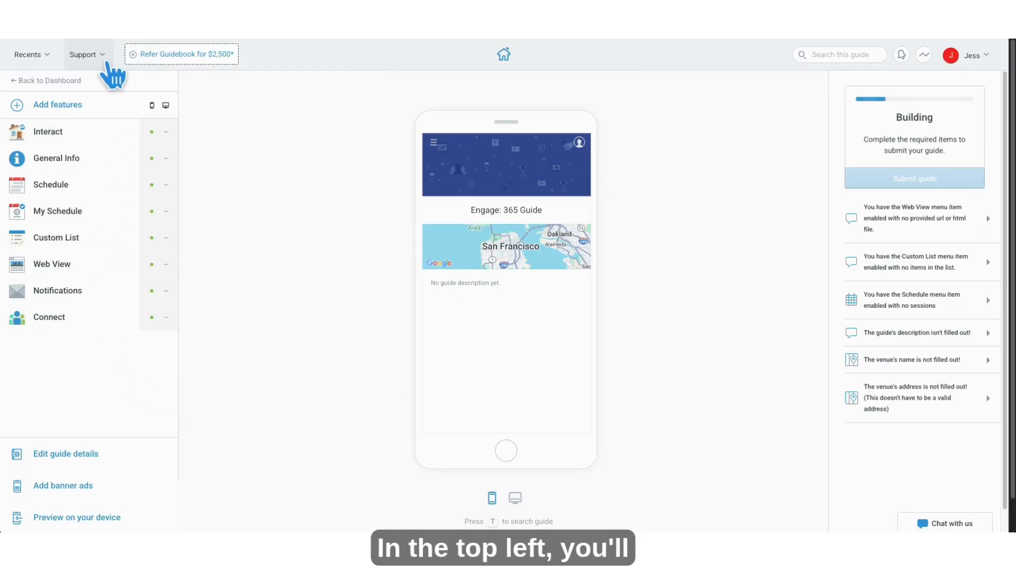
View the guide builder's support resources, including the Help Center and the support chat, and close them.
click(107, 62)
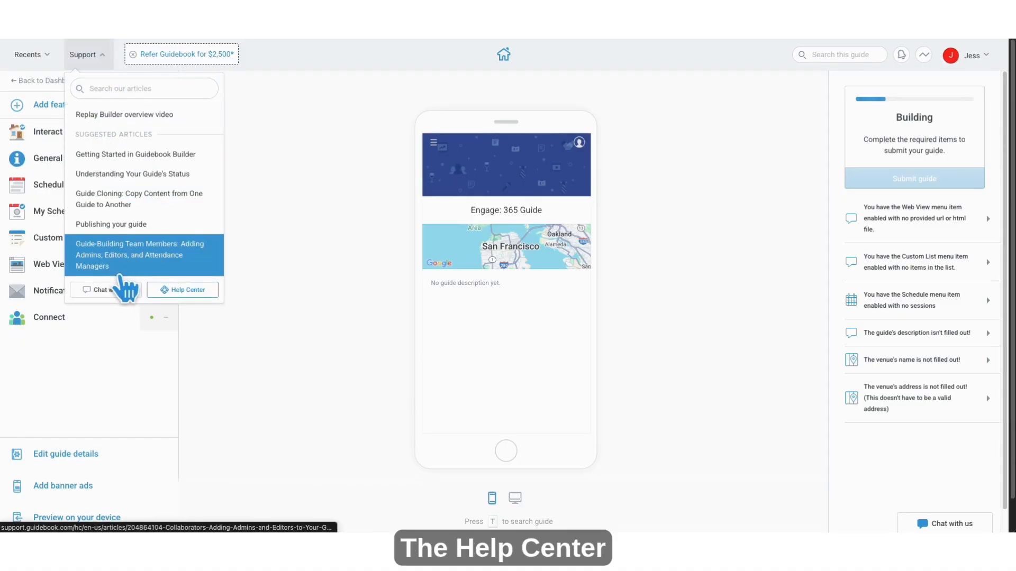
click(176, 293)
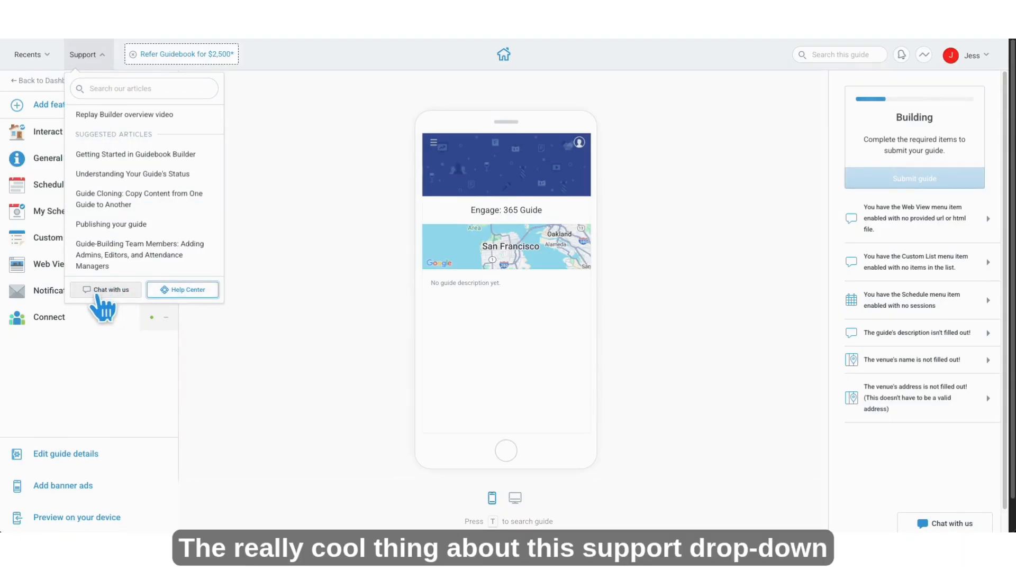
click(110, 292)
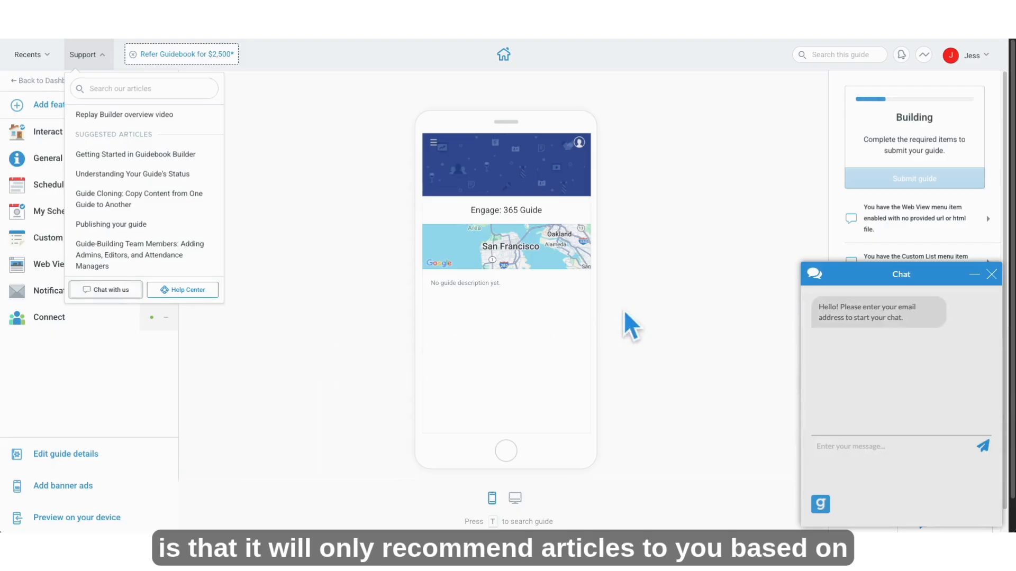
click(991, 274)
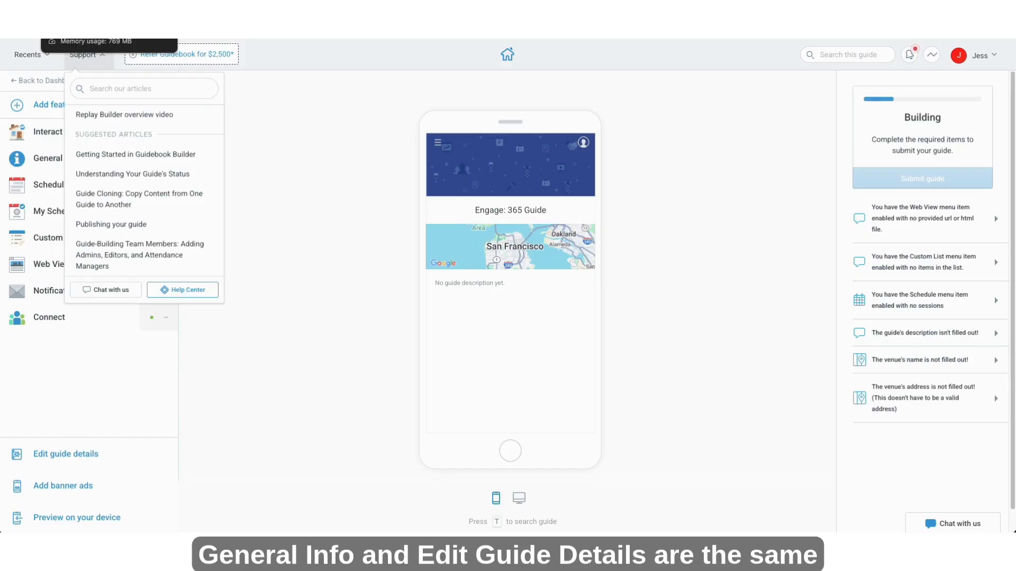
click(82, 59)
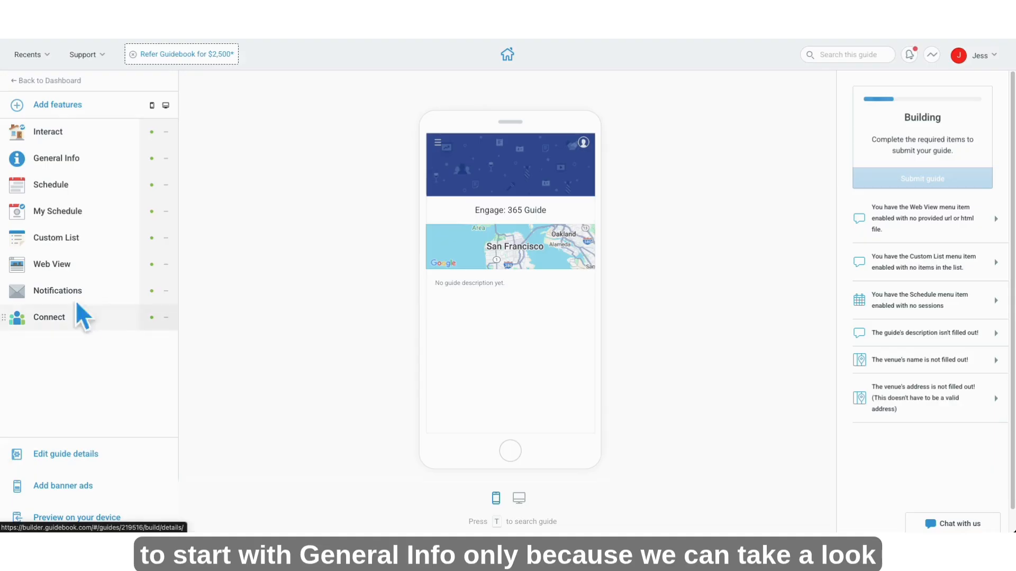
Examine the guide's General Info settings, covering the basic fields, location, branding and privacy options.
click(70, 158)
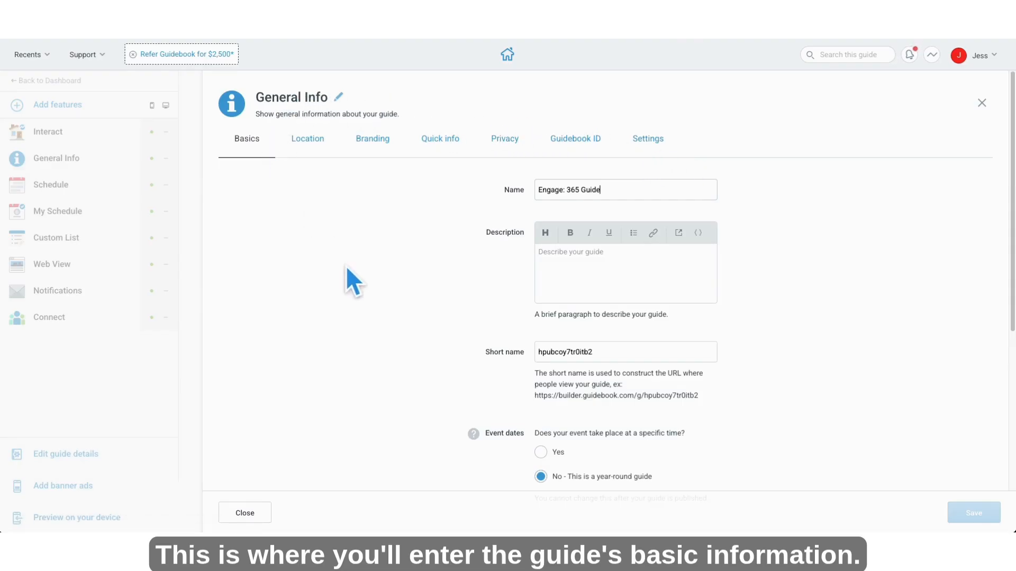
scroll(346, 265, down, 1)
scroll(358, 264, down, 3)
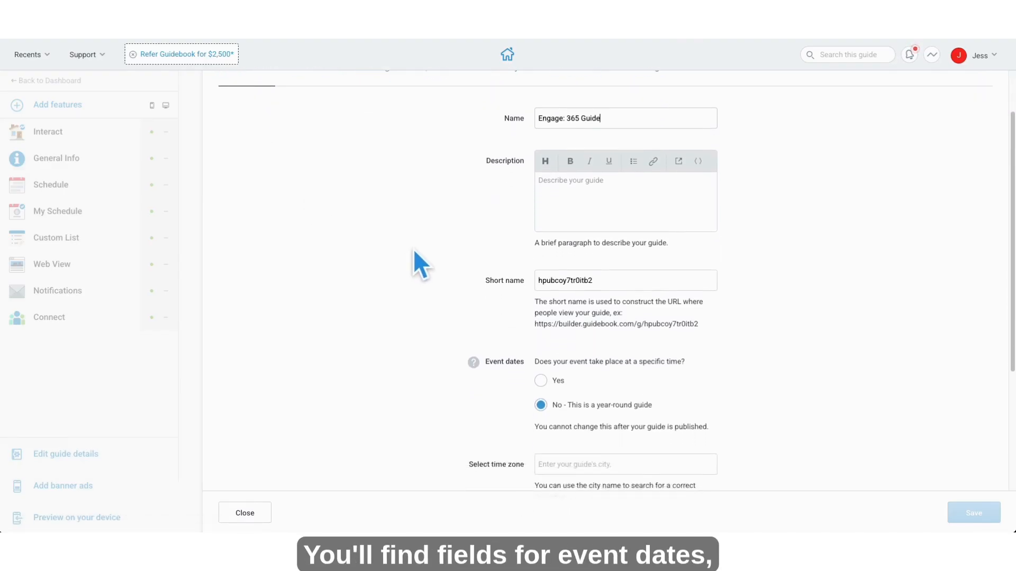
scroll(458, 310, up, 4)
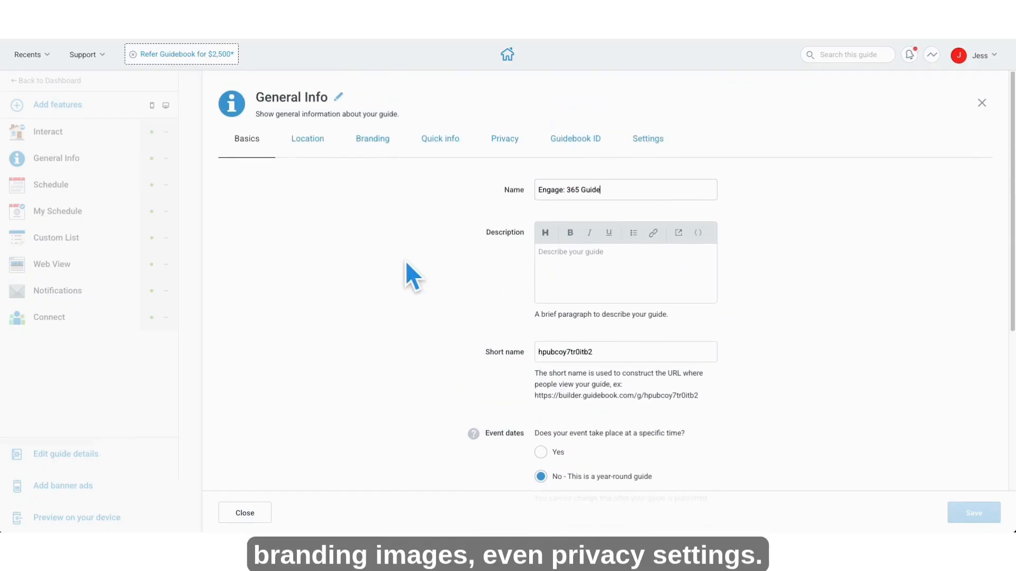
click(307, 142)
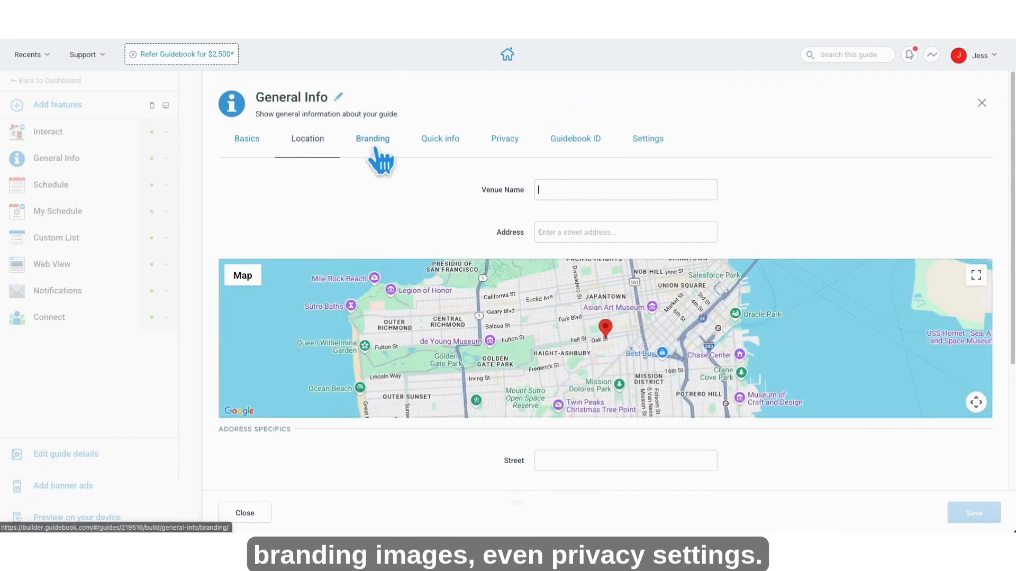
click(374, 141)
click(516, 138)
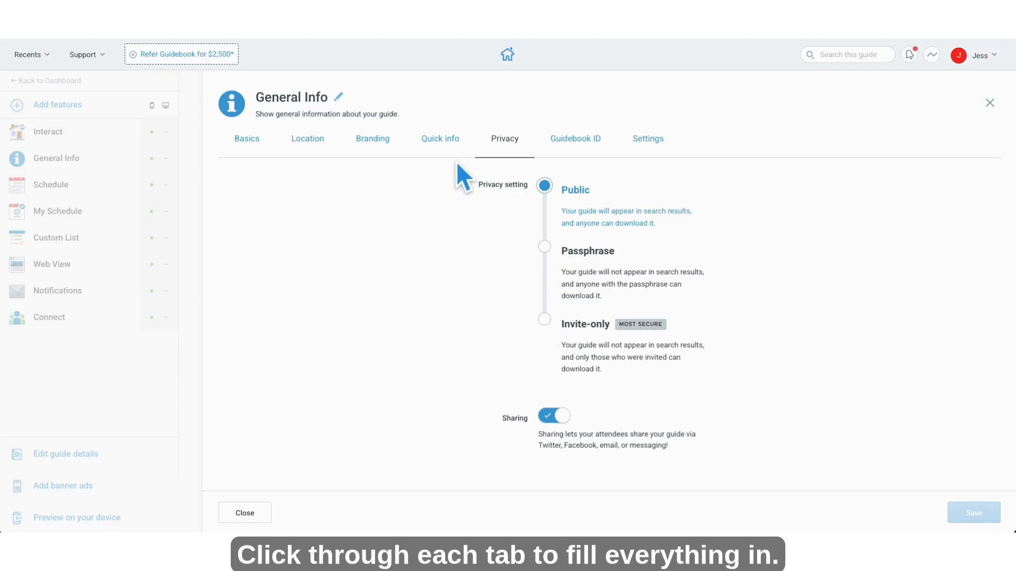
Review the guide's basic, location and branding settings in General Info.
click(247, 138)
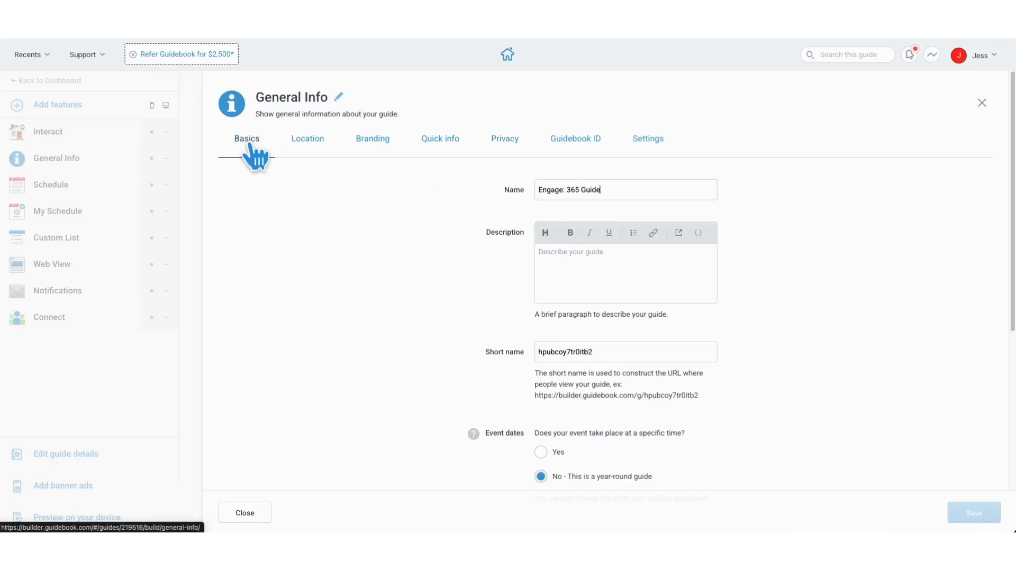
click(308, 139)
click(373, 139)
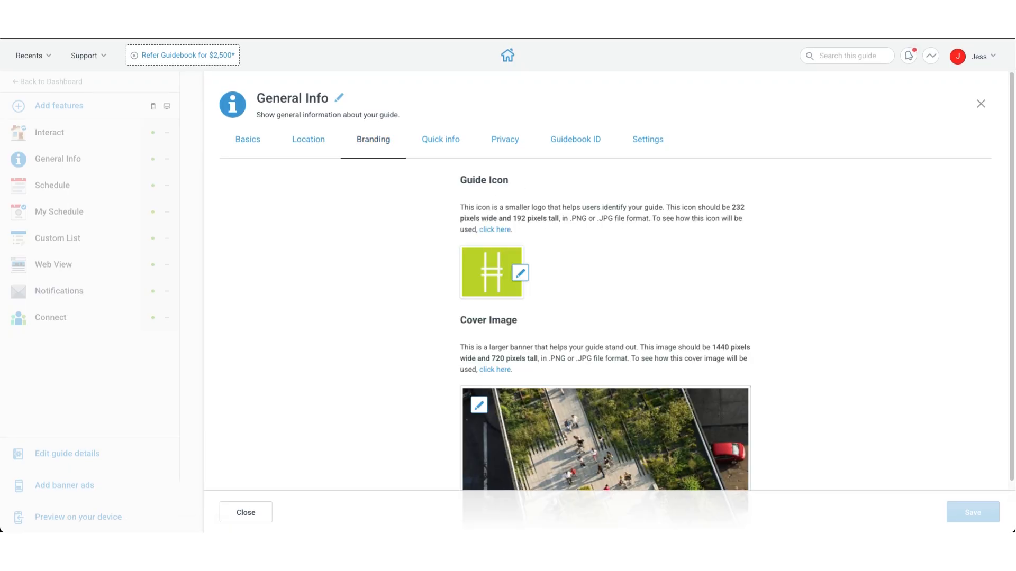
Make the General Info feature available on the web, keep it as the home screen item, then save and close its settings.
click(650, 147)
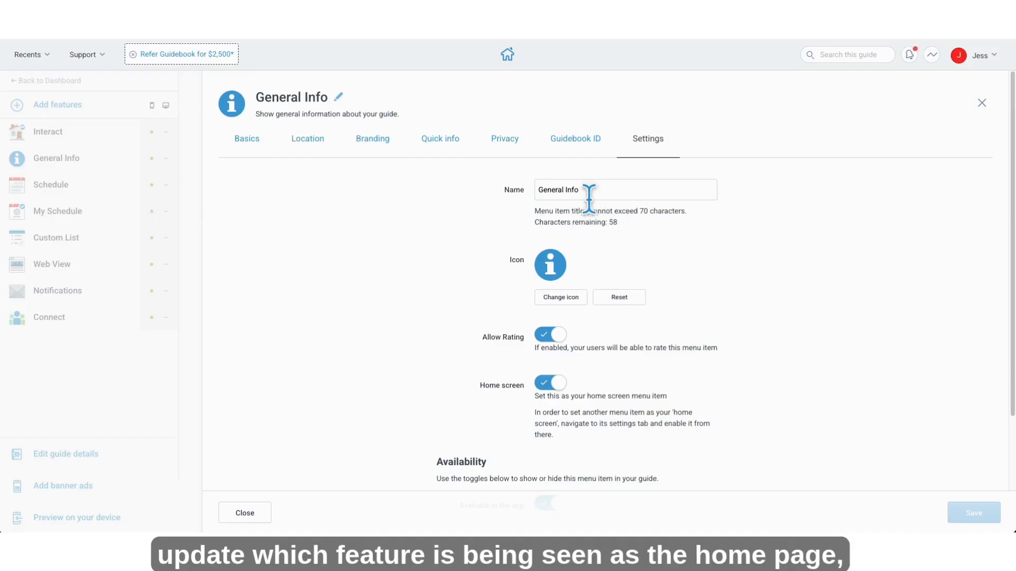
scroll(675, 241, down, 1)
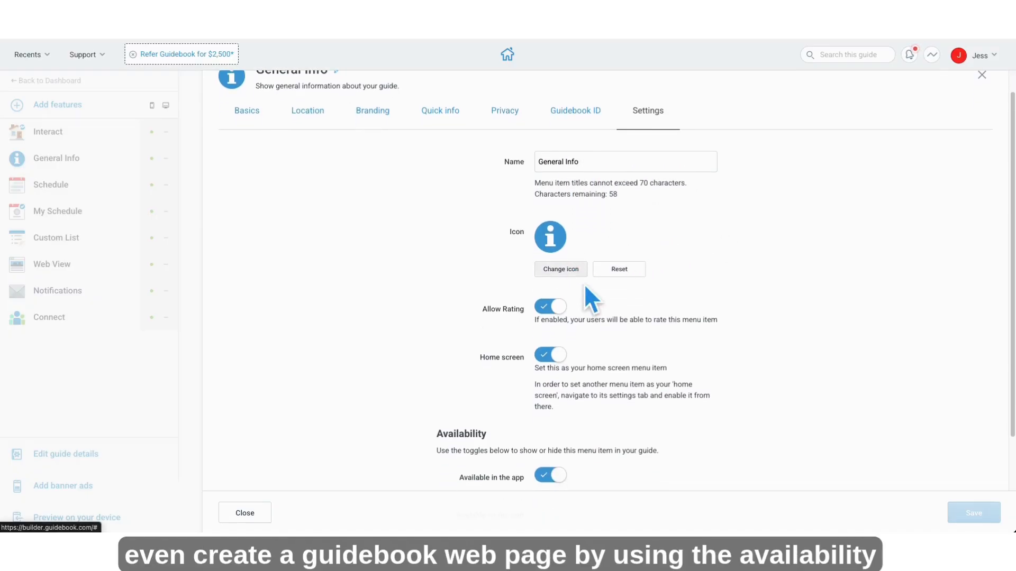
scroll(584, 302, down, 3)
click(561, 251)
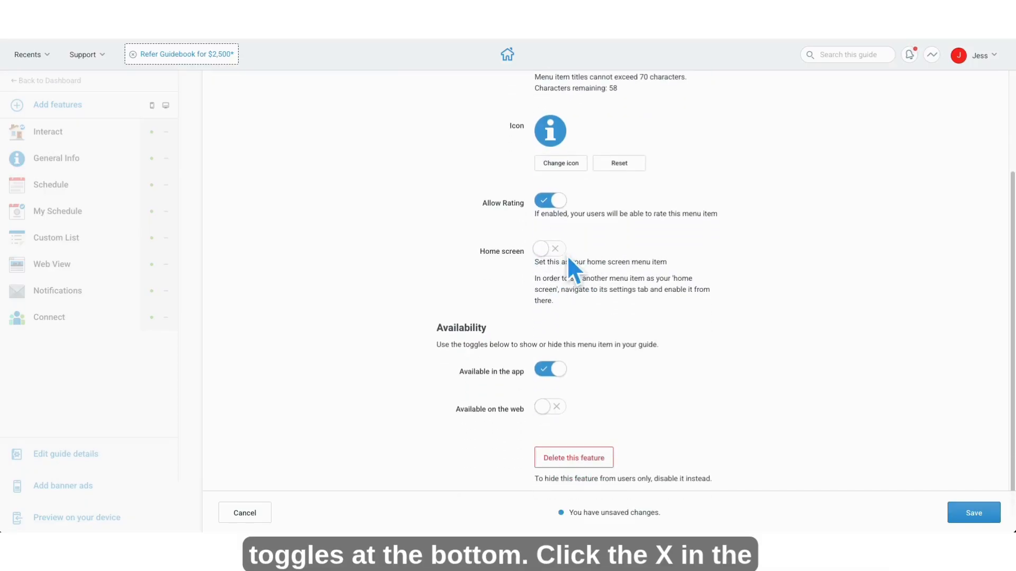
click(562, 250)
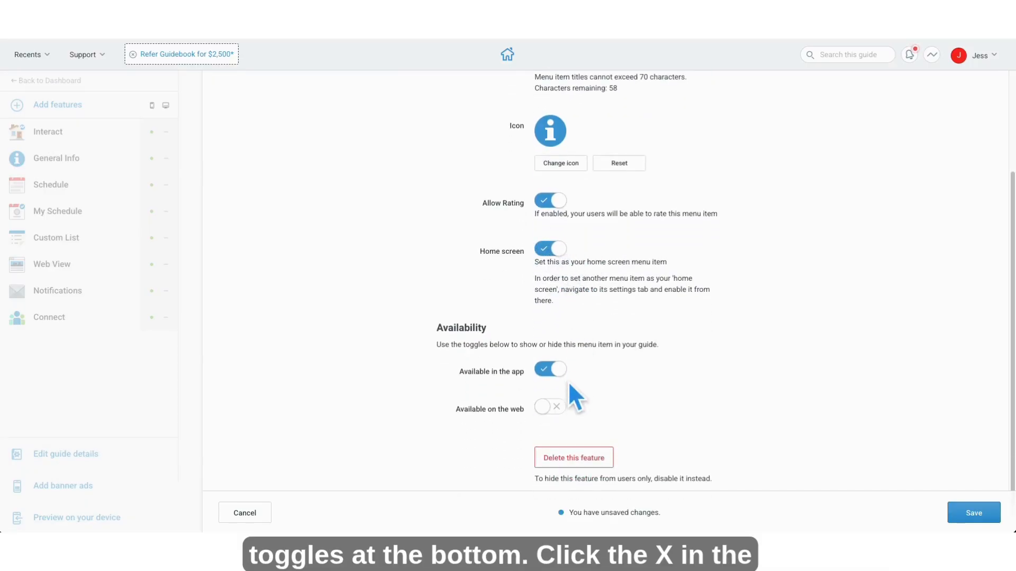
click(557, 408)
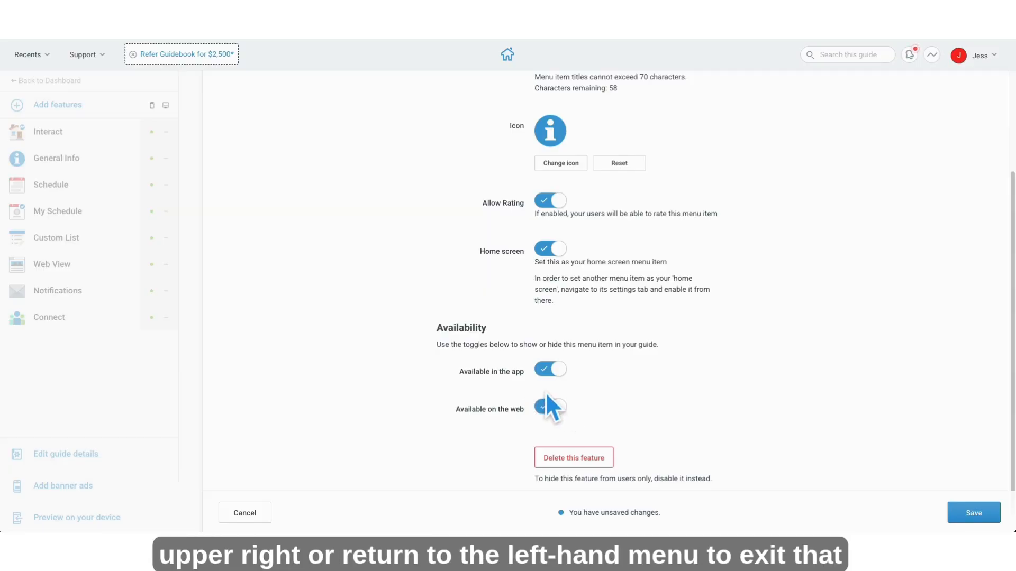
scroll(687, 302, up, 3)
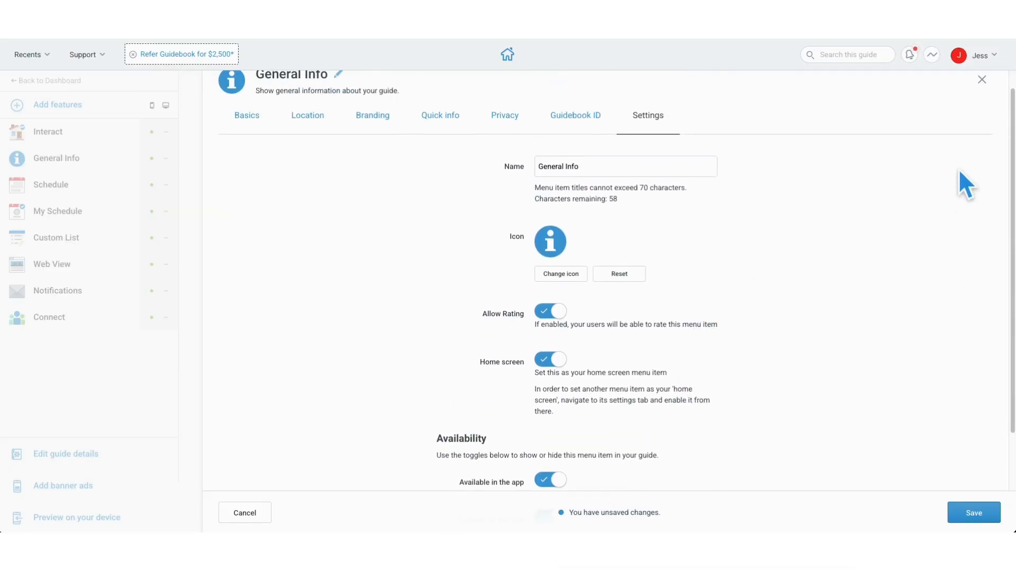
click(985, 513)
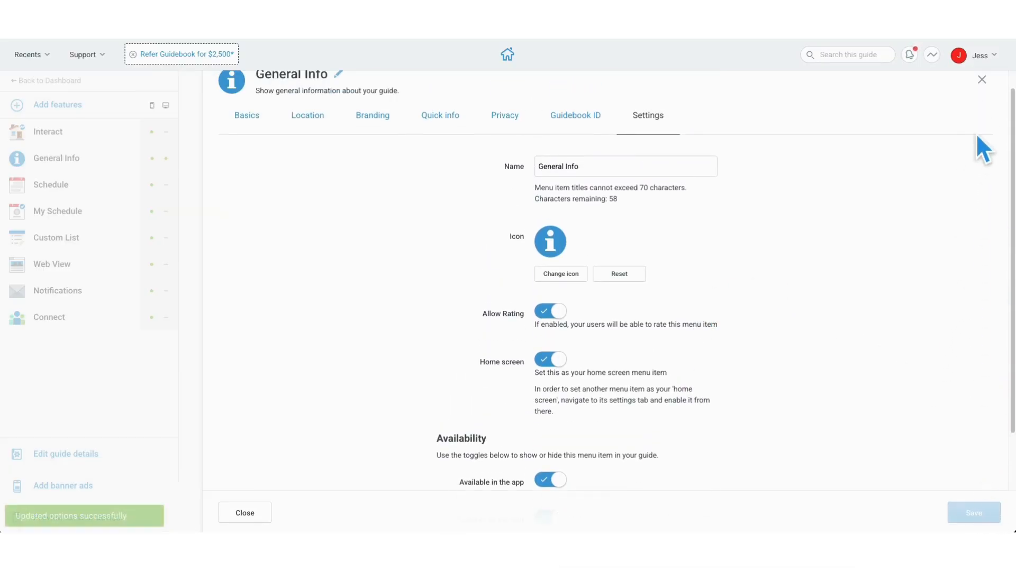
click(981, 80)
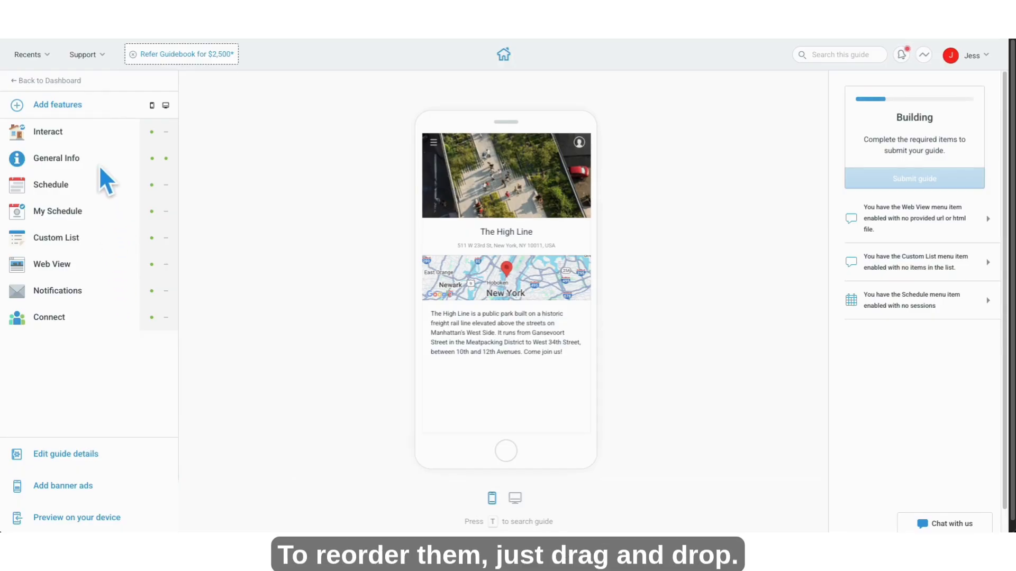
Move General Info above Interact and Notifications directly beneath General Info in the guide's feature list, and close the feature catalog.
drag(100, 160, 100, 137)
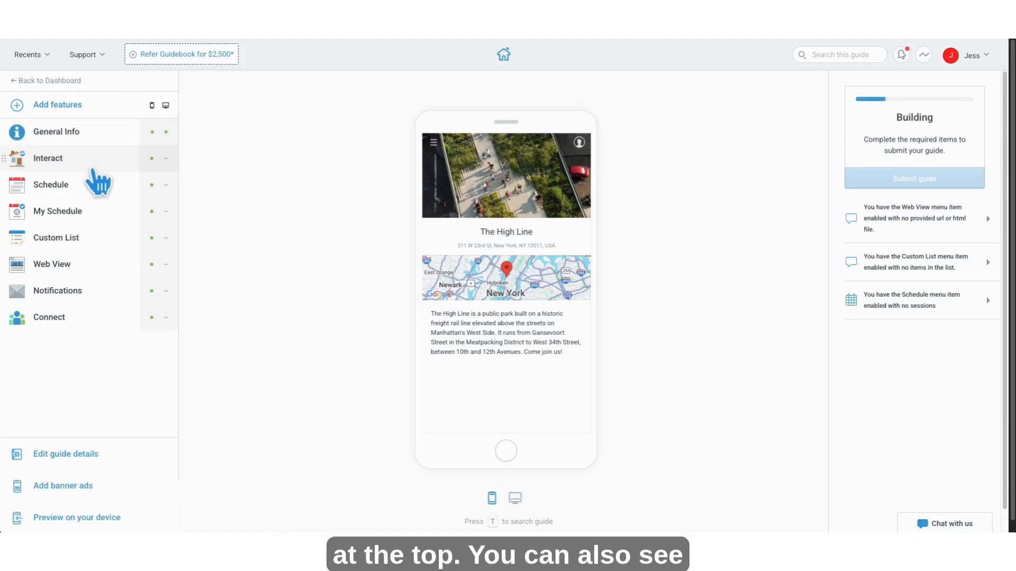
drag(91, 294, 90, 158)
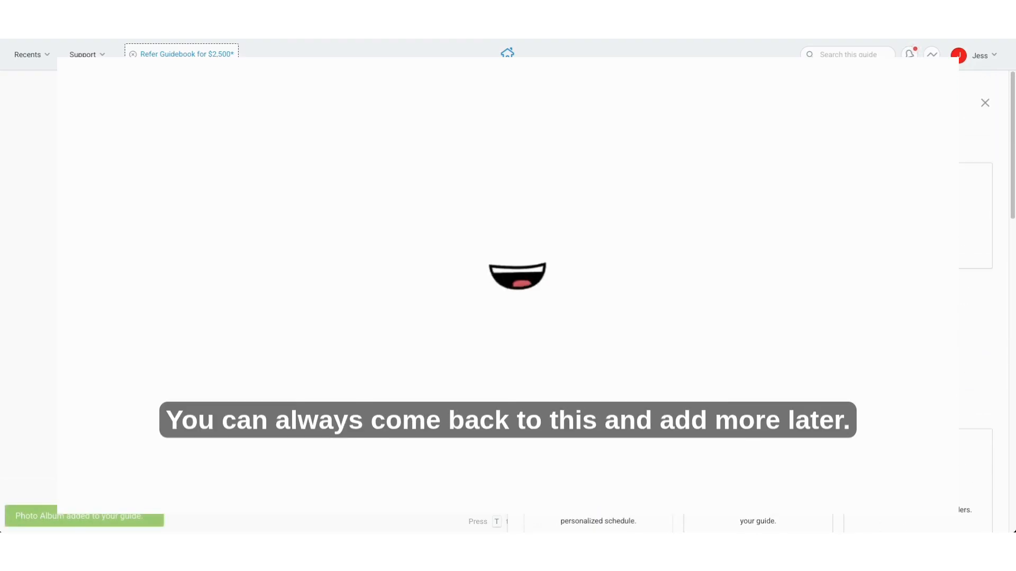
click(985, 103)
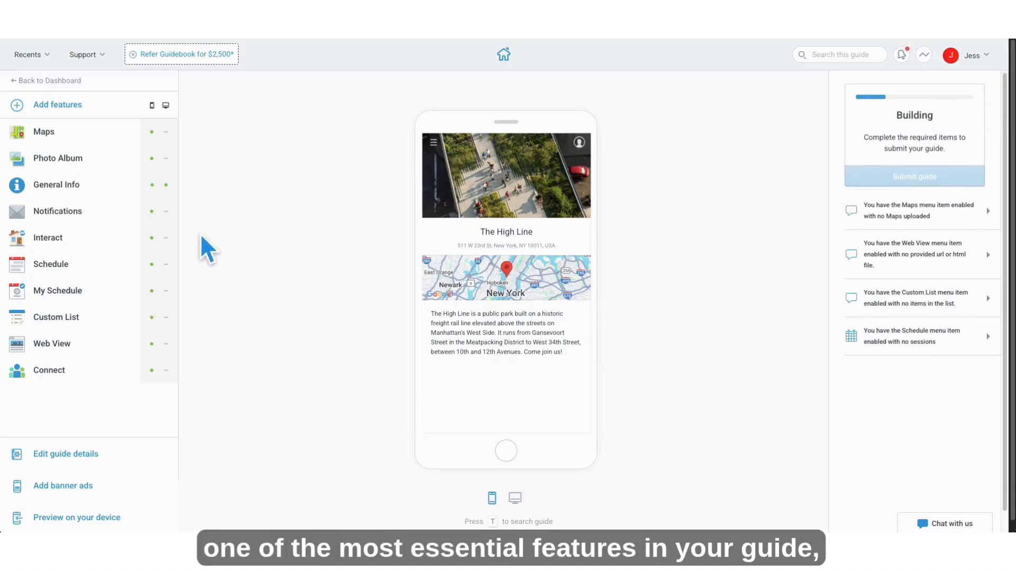
Download the Schedule (XLS) import template from the Schedule feature and close the import page.
click(70, 266)
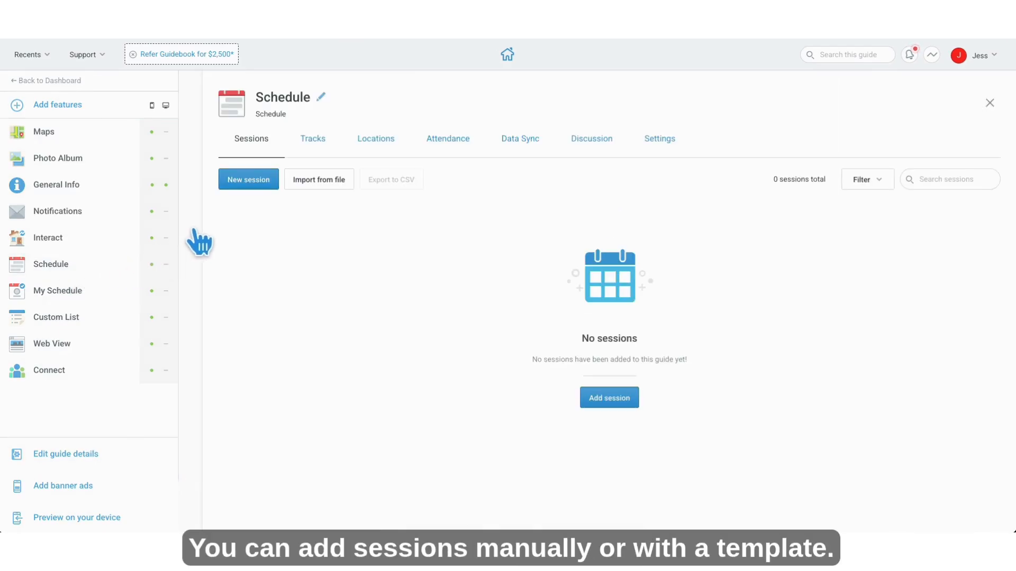
click(324, 181)
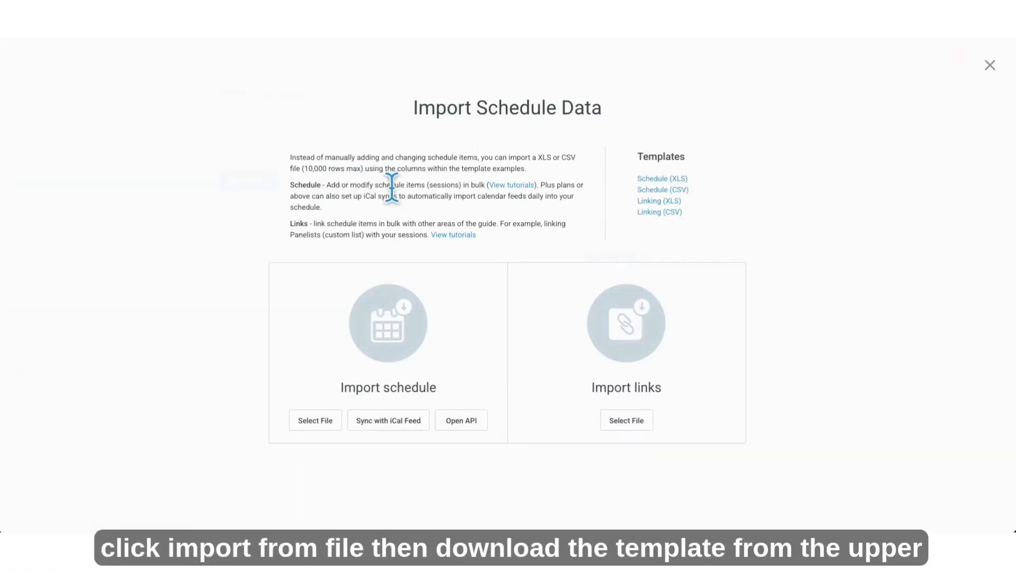
click(659, 181)
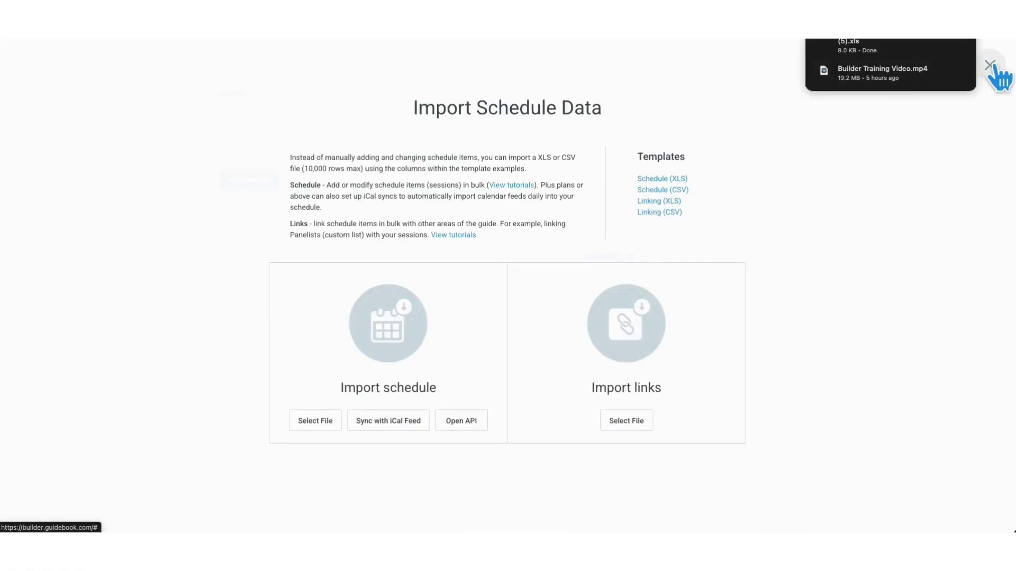
click(990, 65)
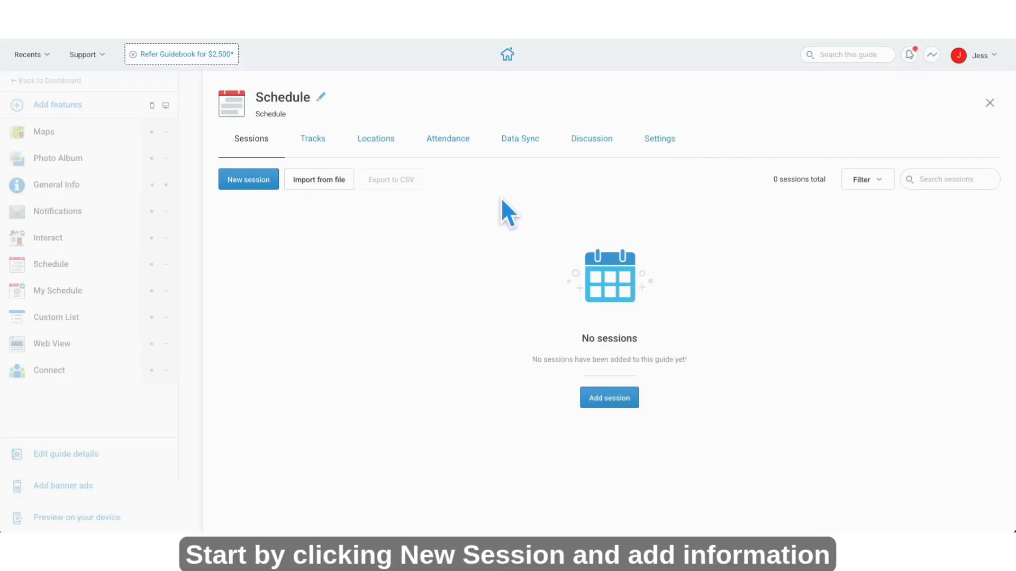
Create a new session named Stargazing on 6/30/2025, starting at 12:00 PM and ending at 01:00 PM.
click(231, 187)
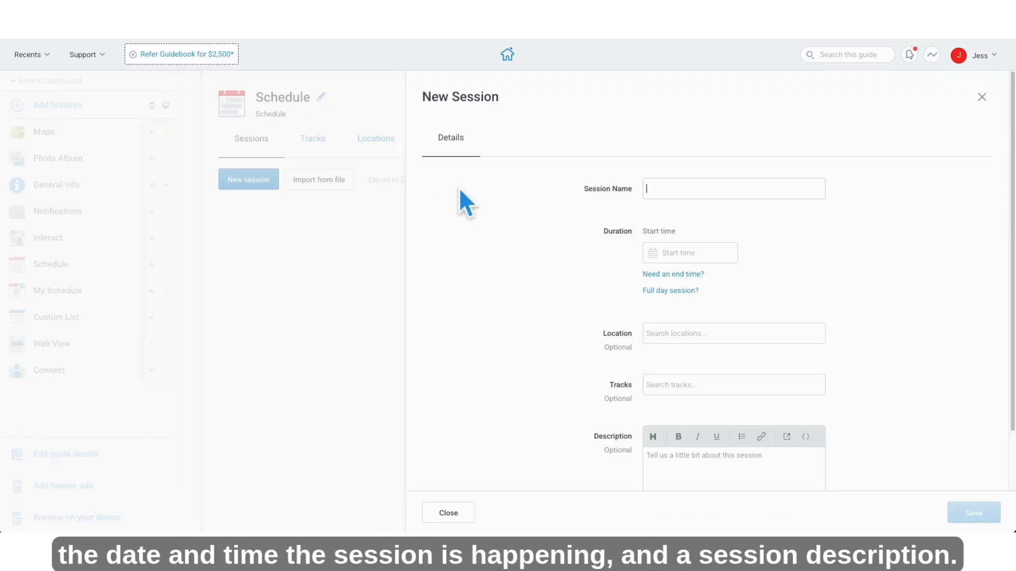
text(Stargazing)
click(656, 254)
click(678, 392)
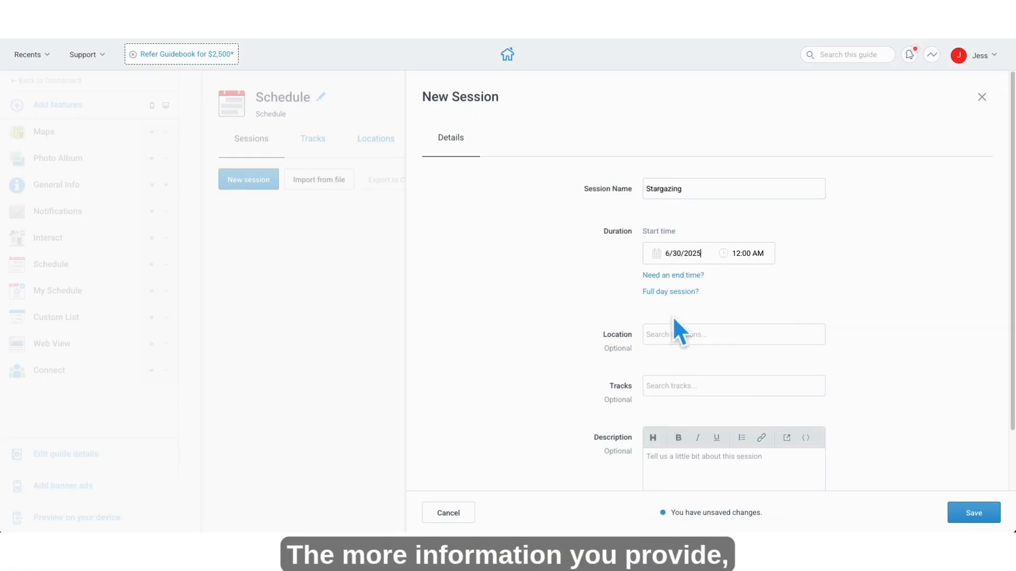
click(687, 275)
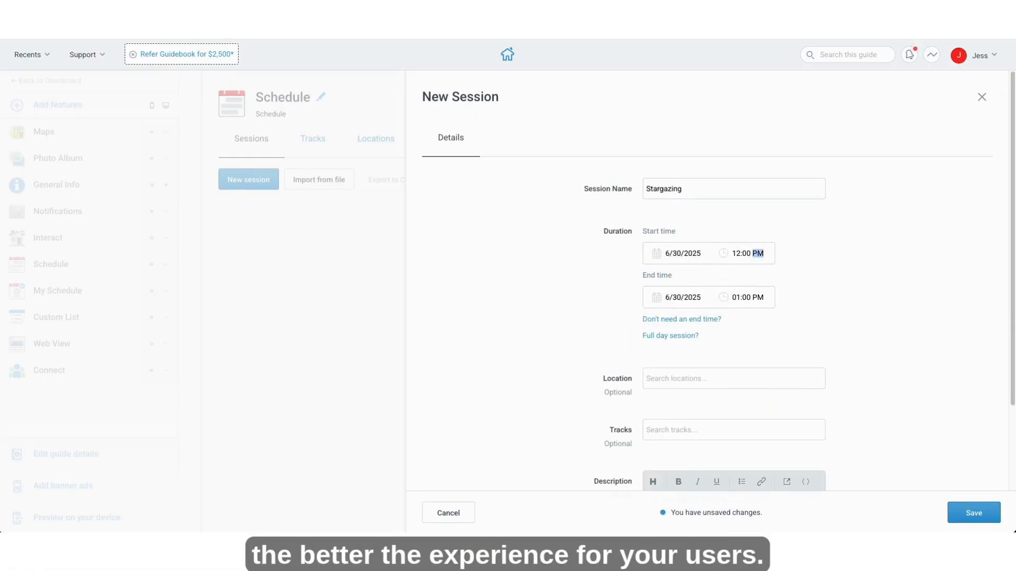
Describe the session as a Tuesday night High Line walk with telescope stargazing at dusk, April 4 to October 31, and save it.
scroll(732, 469, down, 3)
click(706, 346)
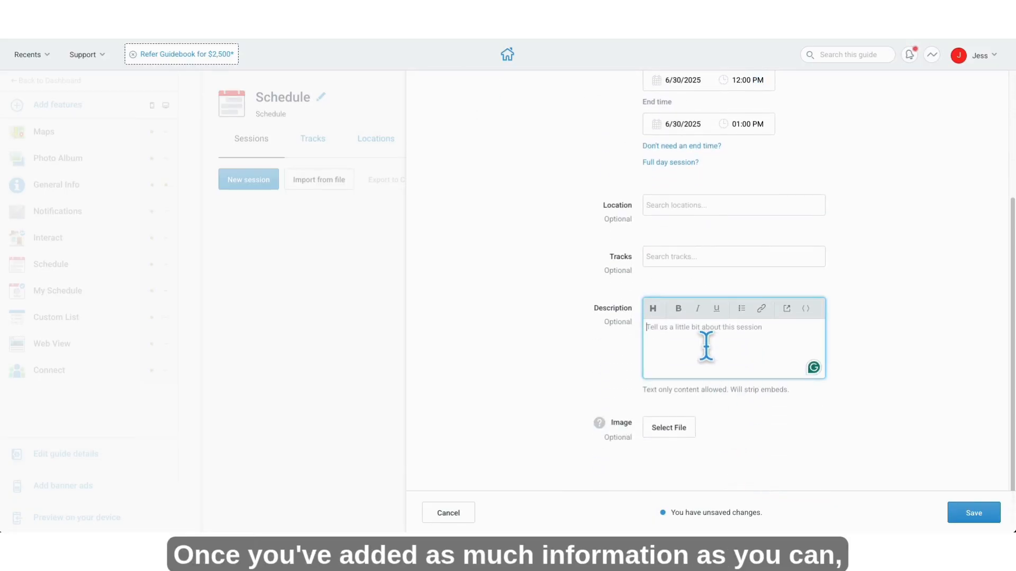
text(Head to the High Line each Tuesday night for a romantic walk along the park and a chance to take a closer look at the stars. Peer through high-powered telescopes provided by the knowledgeable members of theAmateur Astronomers Association of New Yorkto see rare celestial sights.<br>Stargazing at the High Line takes place every Tuesday, beginning at dusk, between Tuesday, April 4, and Tuesday, October 31)
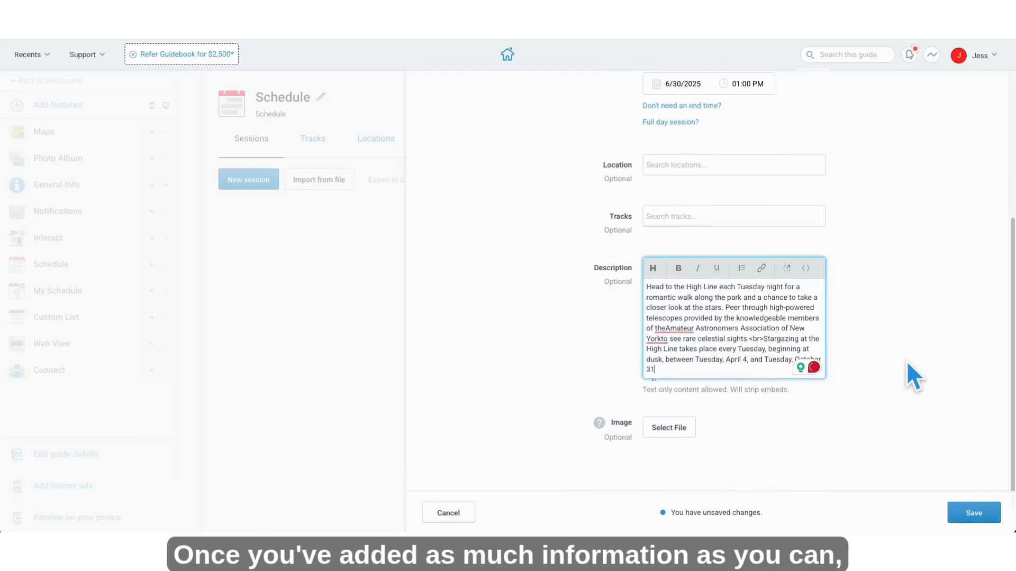
click(974, 514)
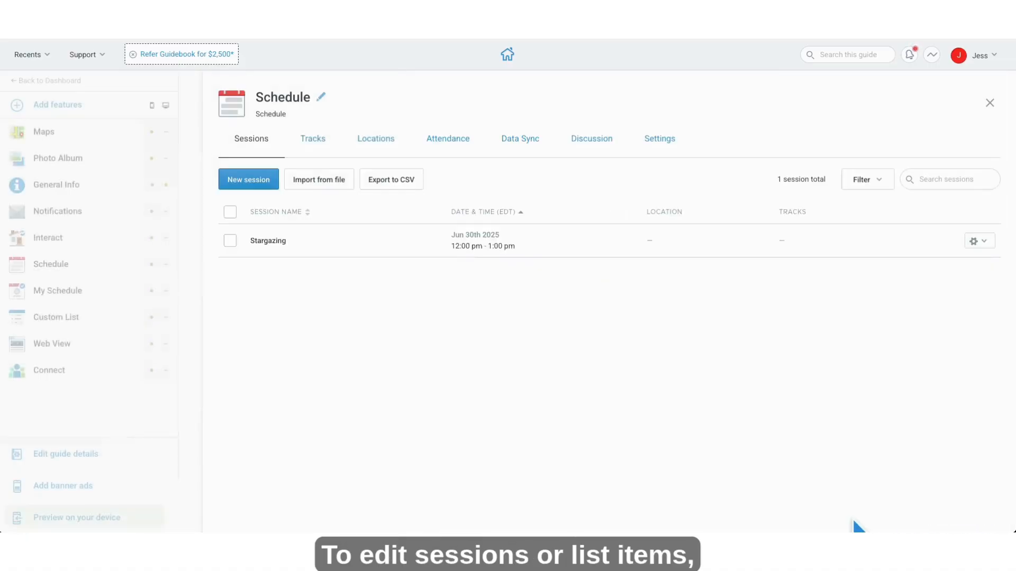
Link the list item Speaker 1 to the Stargazing session and close the session.
click(273, 241)
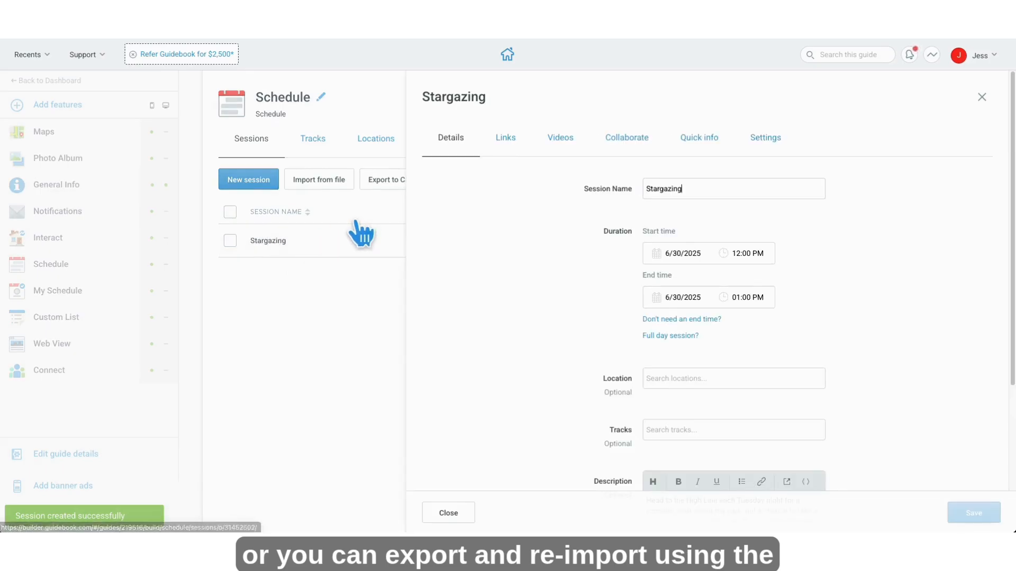
click(982, 97)
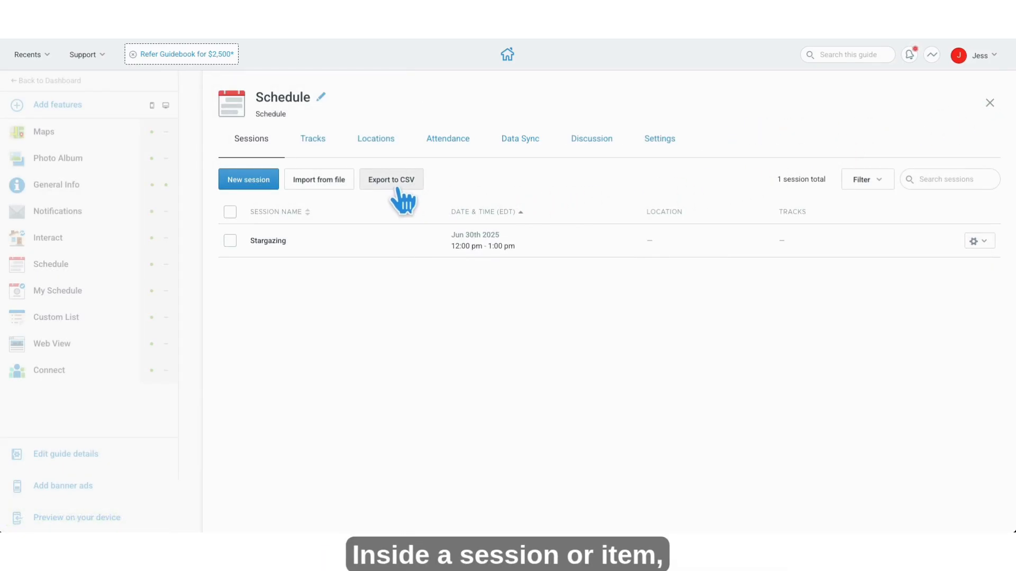
click(272, 242)
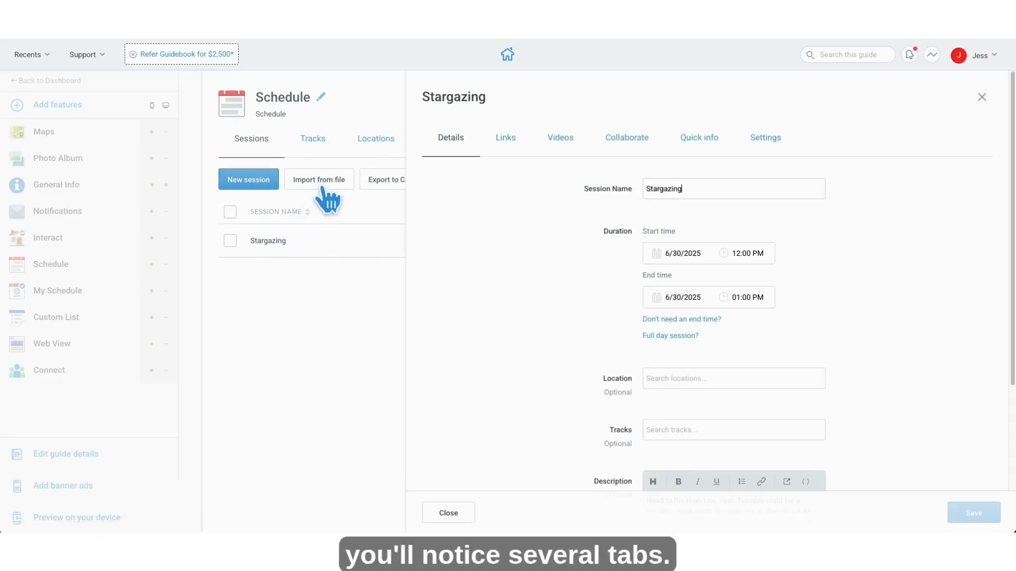
click(507, 153)
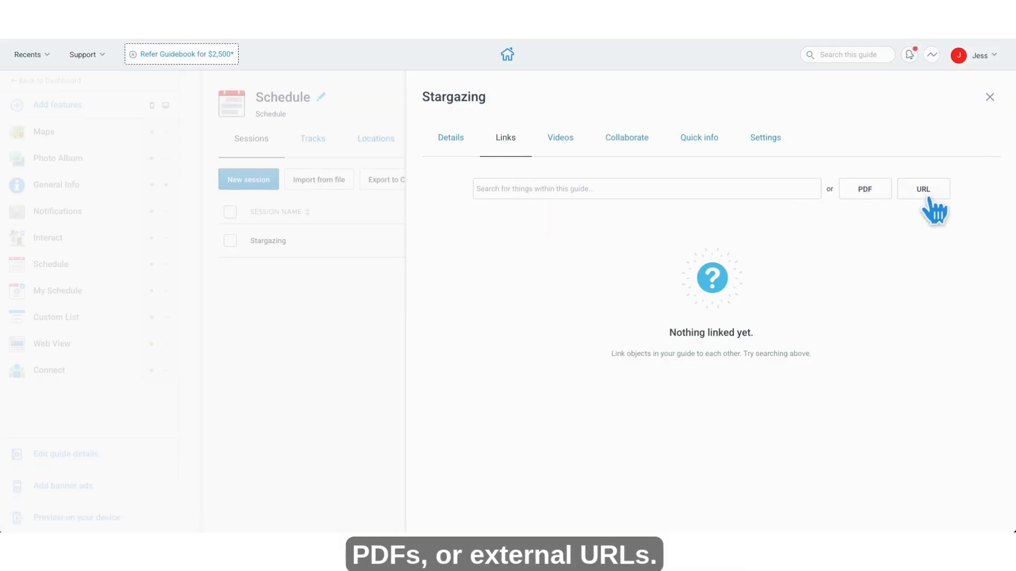
click(686, 189)
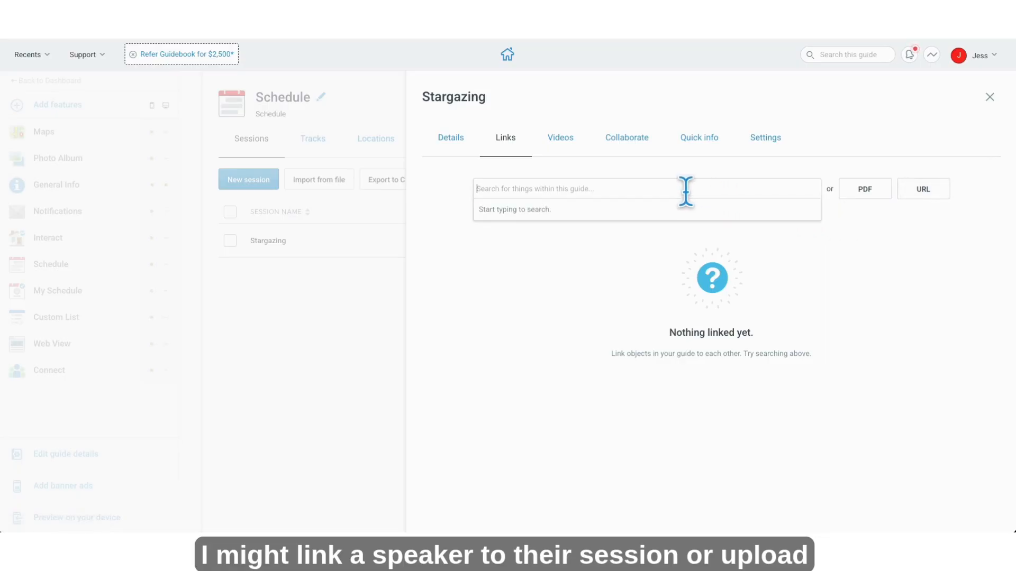
text(Speak)
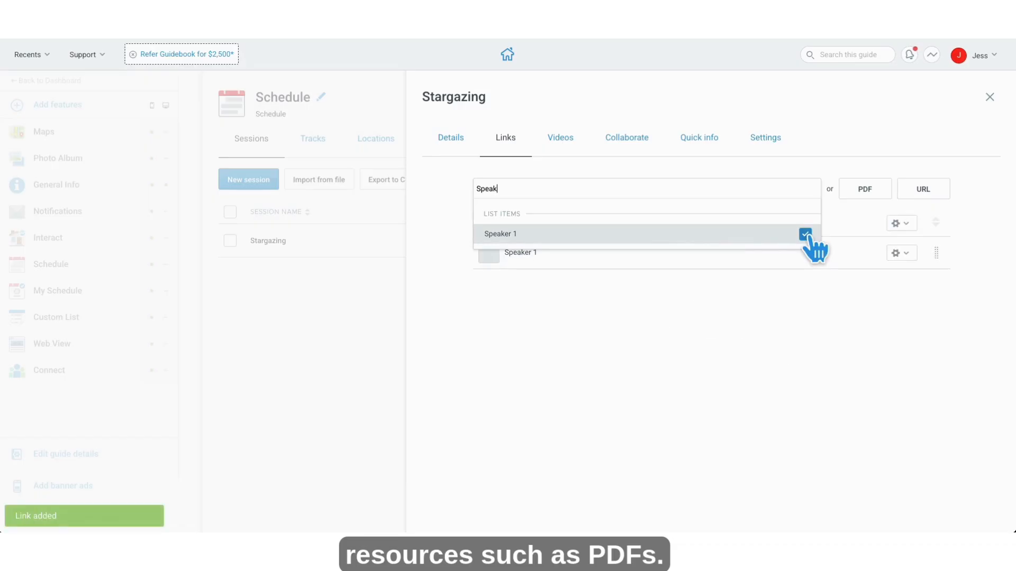
click(802, 308)
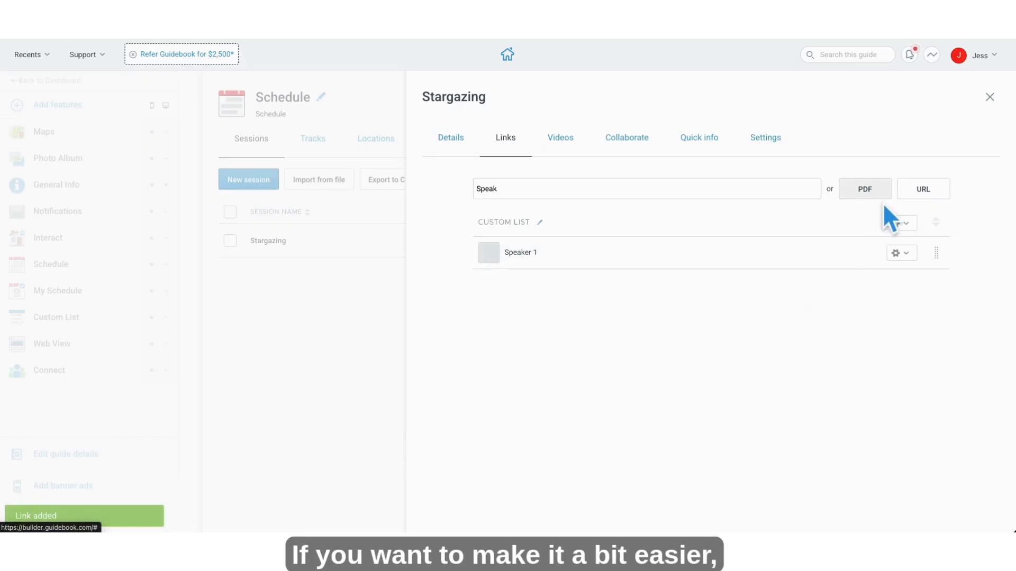
click(989, 98)
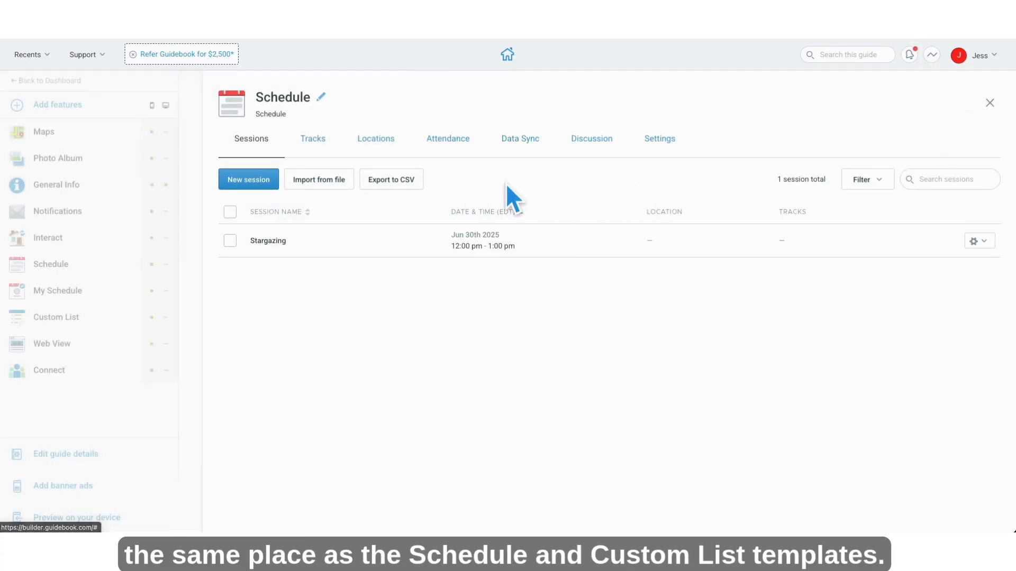
Turn off Session Discussion for the Stargazing session, save the change, and close the session.
click(282, 241)
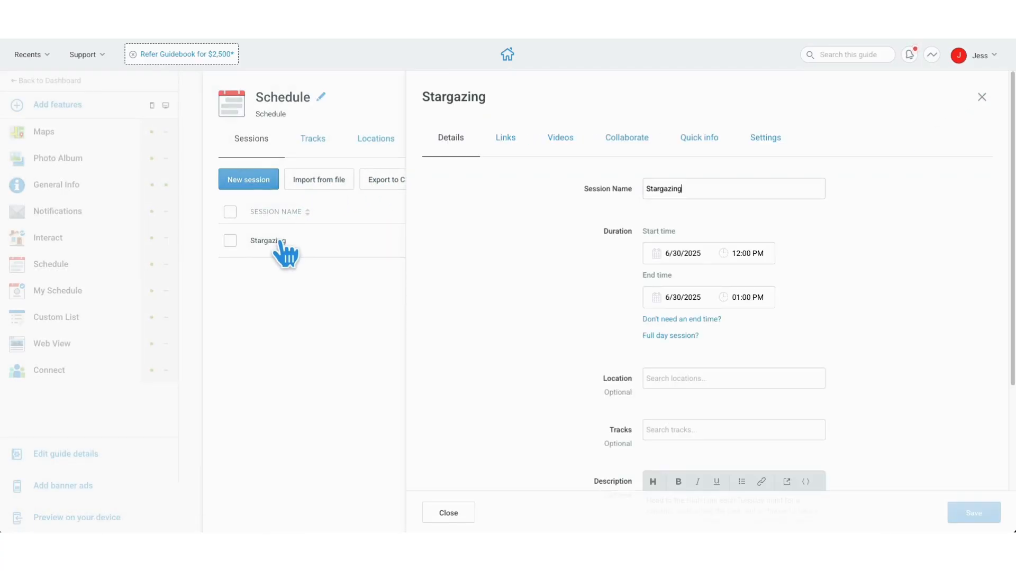
click(564, 140)
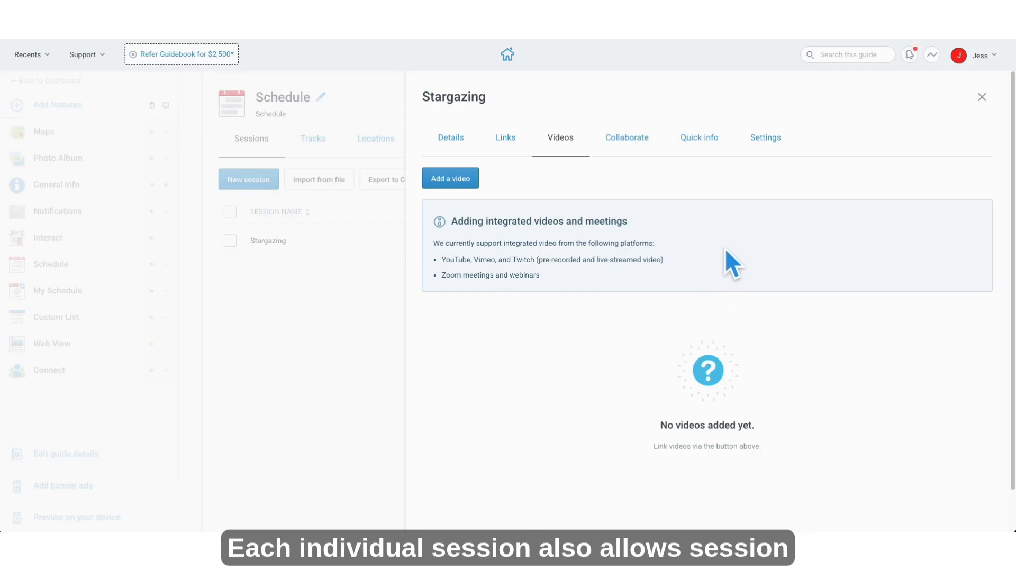
click(765, 153)
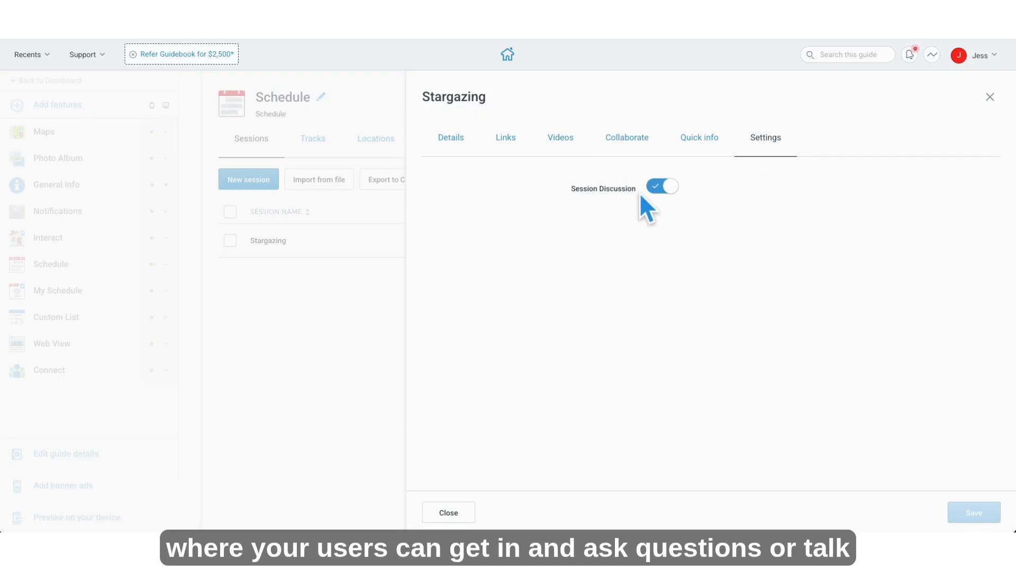
click(668, 188)
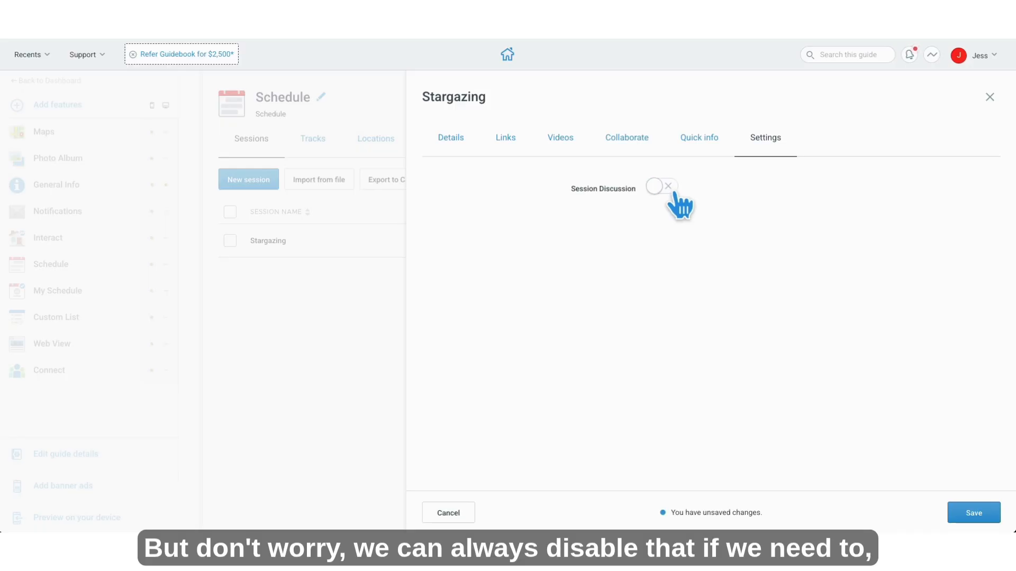
click(982, 514)
click(989, 97)
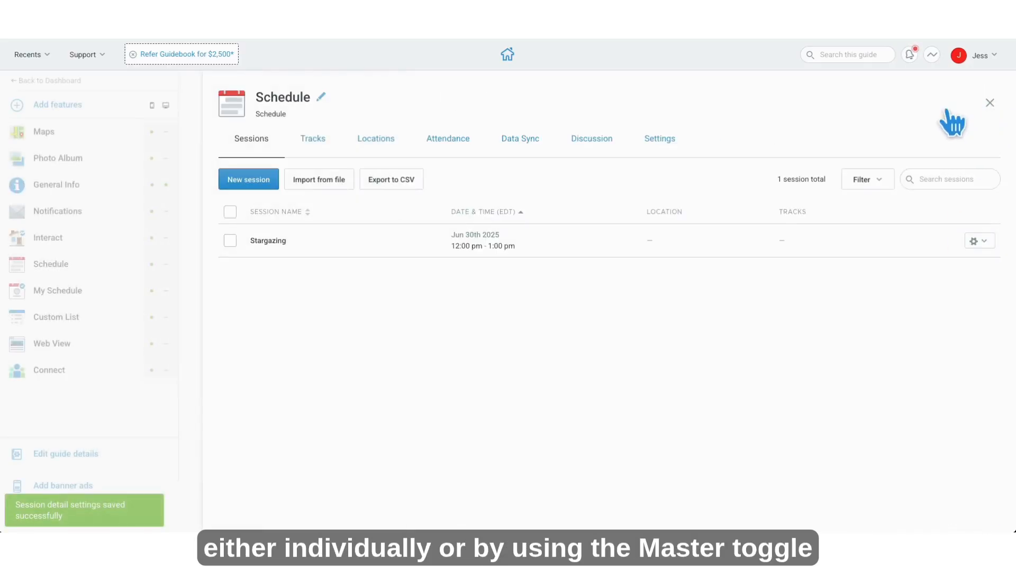
Review the Schedule feature's settings, including the Session Discussion toggle that applies to all sessions.
click(675, 142)
scroll(602, 360, down, 2)
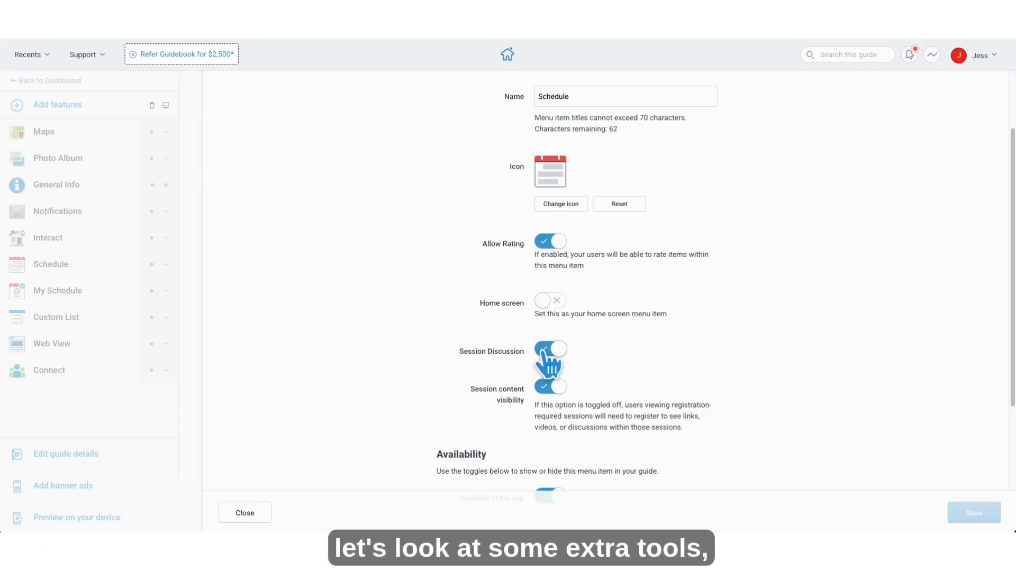
scroll(547, 360, up, 3)
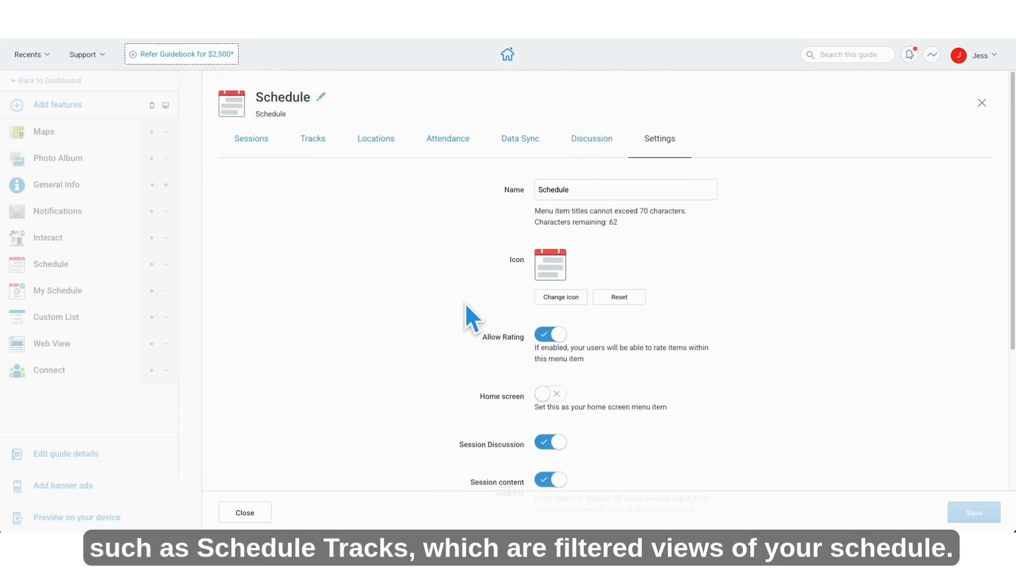
Close the schedule template spreadsheet and pin the Tour track to the guide's menu.
click(314, 155)
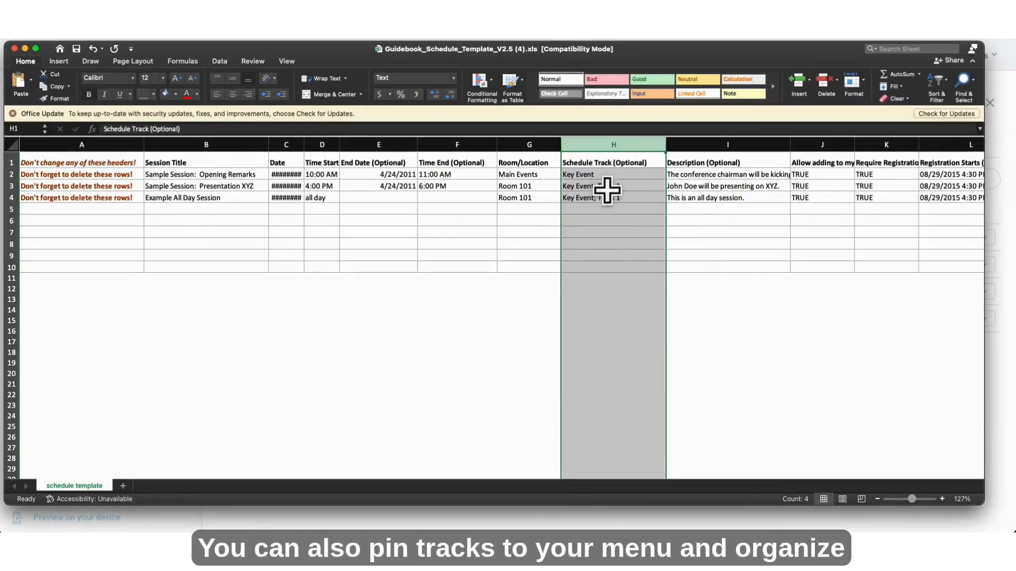
click(14, 49)
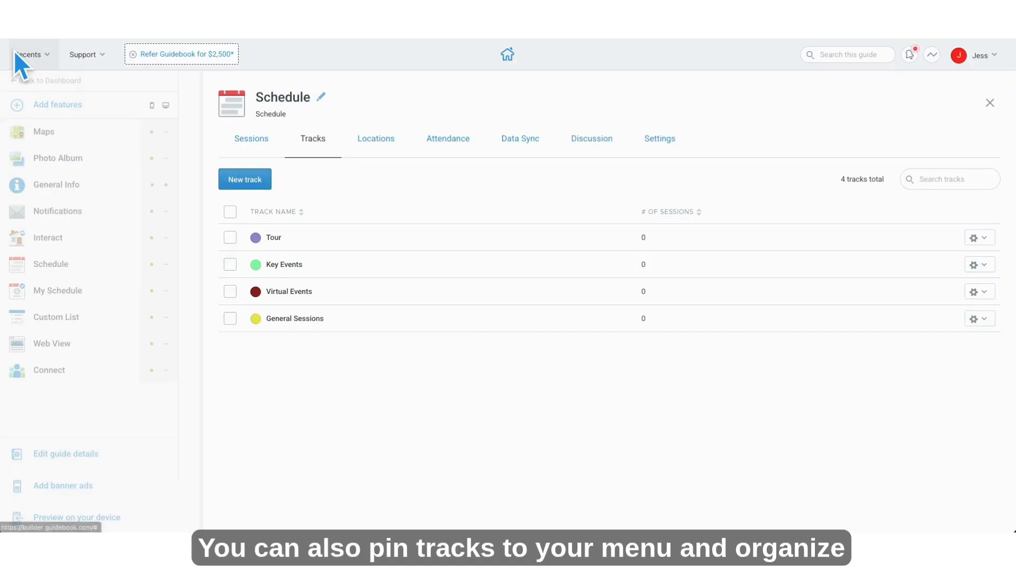
click(983, 241)
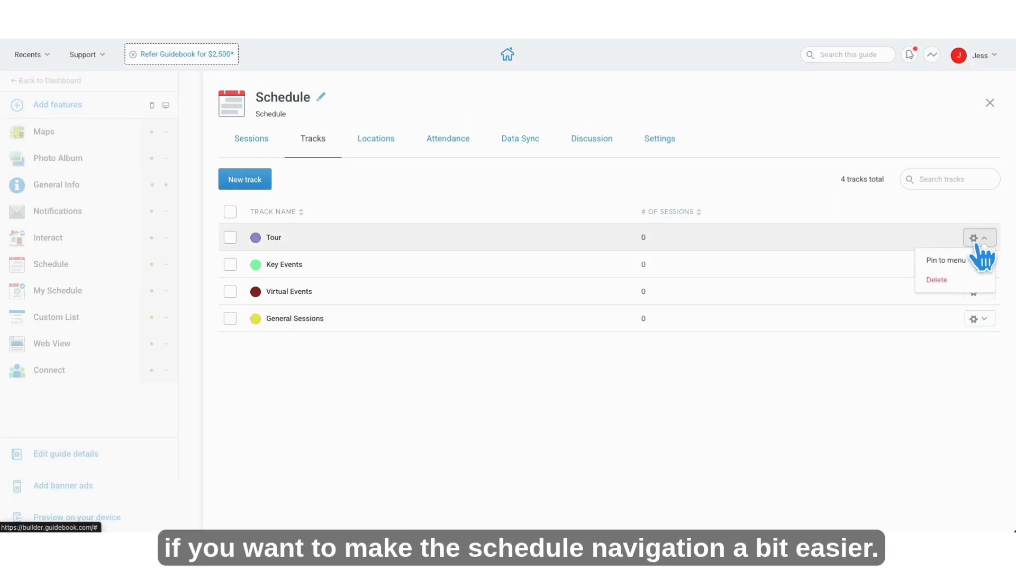
click(950, 263)
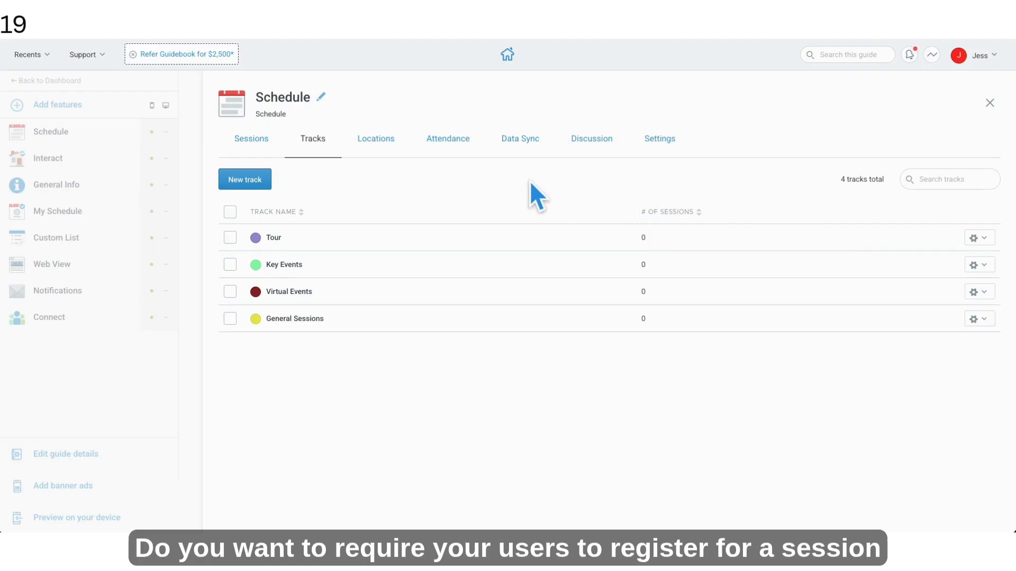
Require registration for the Stargazing session with a capacity limit of 50 and a waitlist, save, and close the schedule.
click(438, 146)
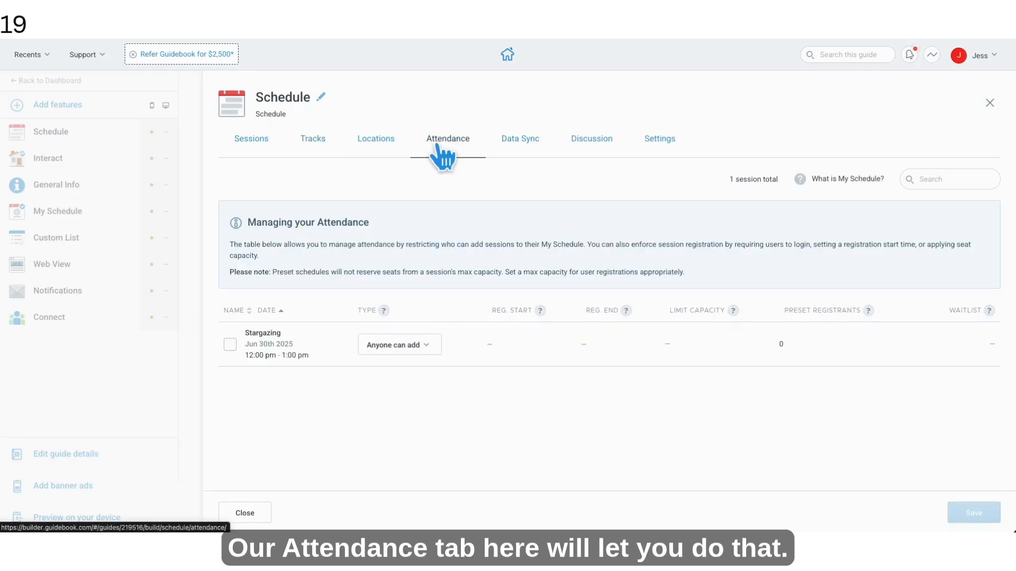
click(423, 349)
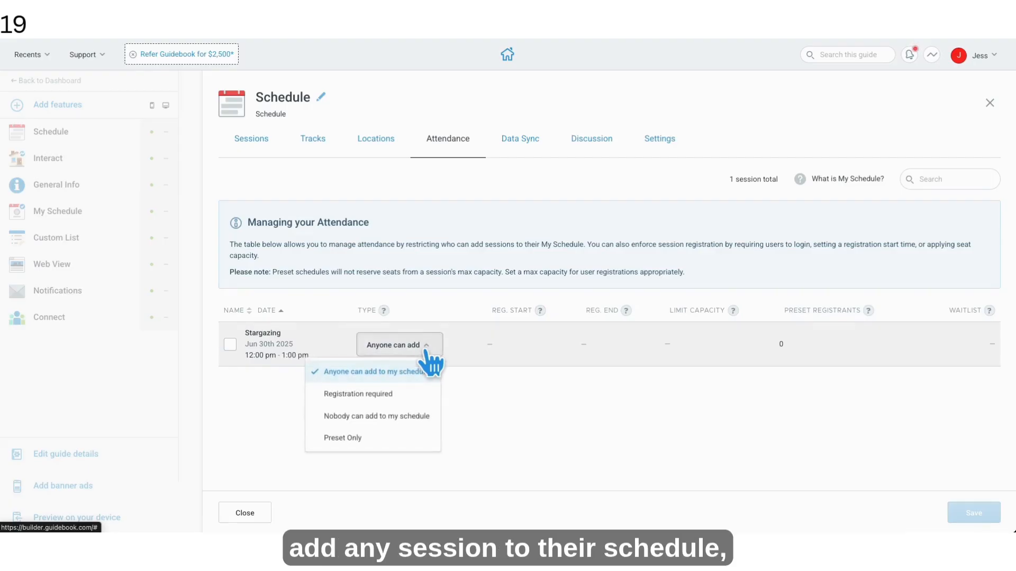
click(369, 400)
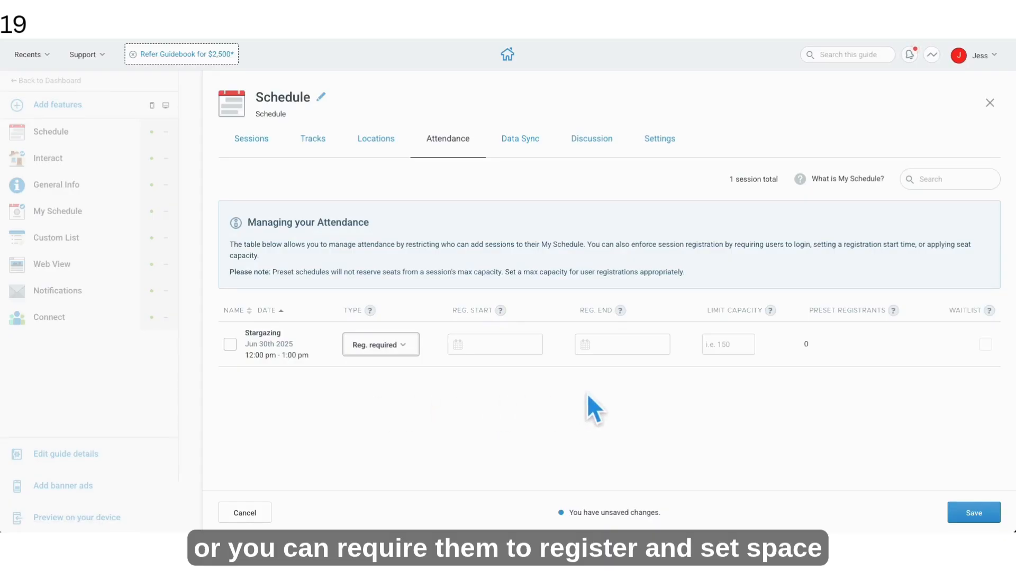
click(728, 348)
text(5)
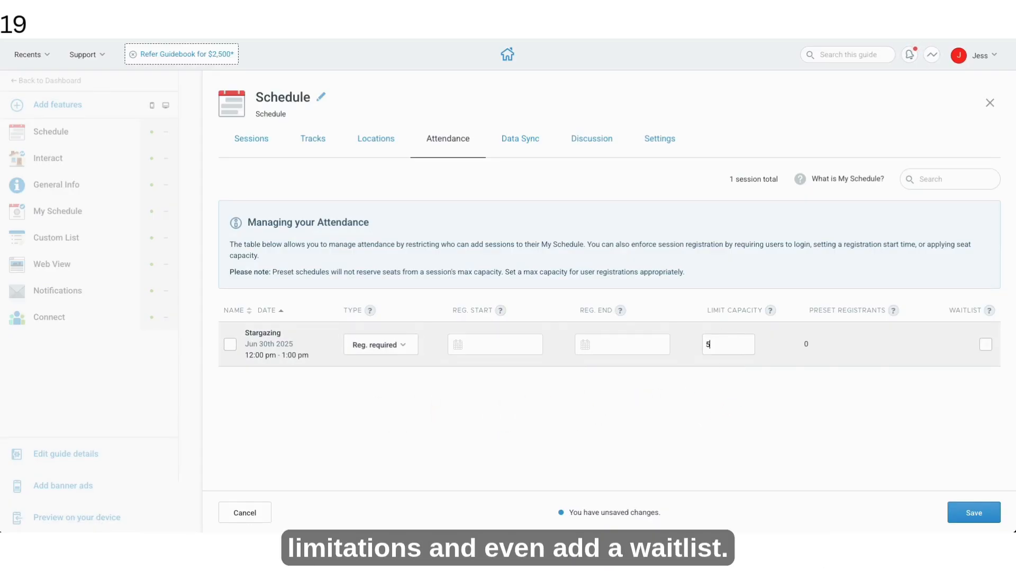
text(0)
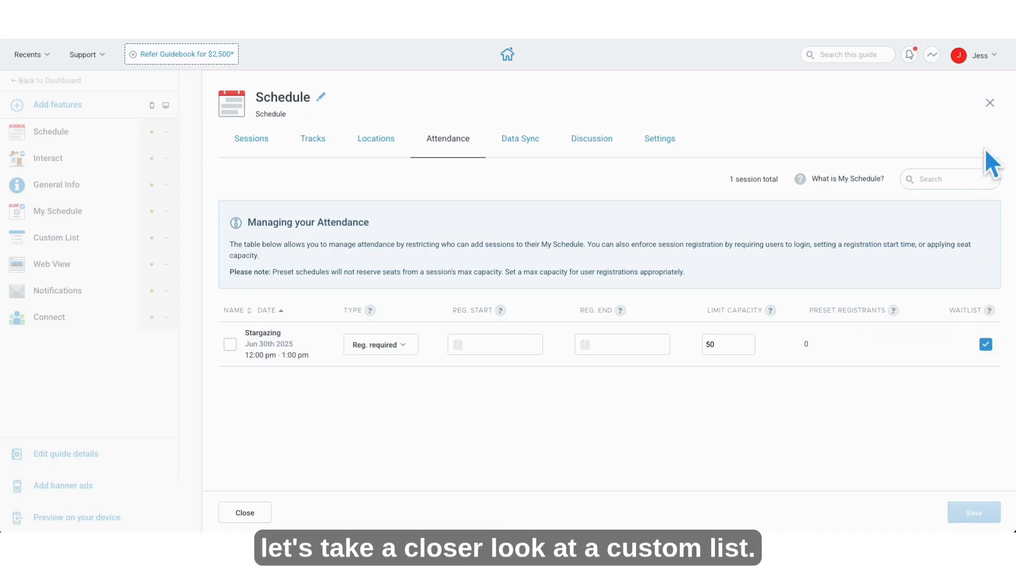
click(989, 103)
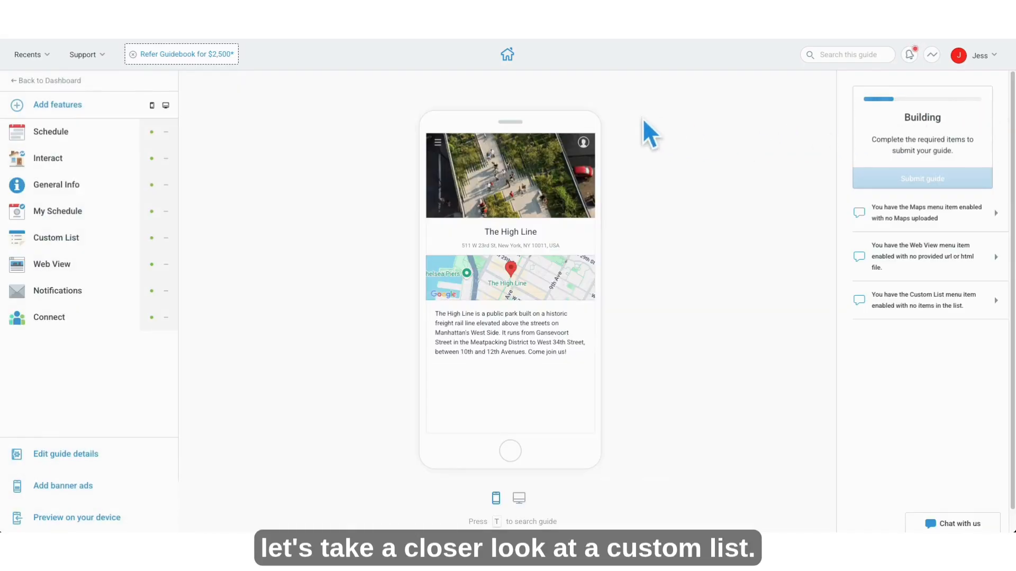
Rename the Custom List feature to Speakers and save the name.
click(58, 238)
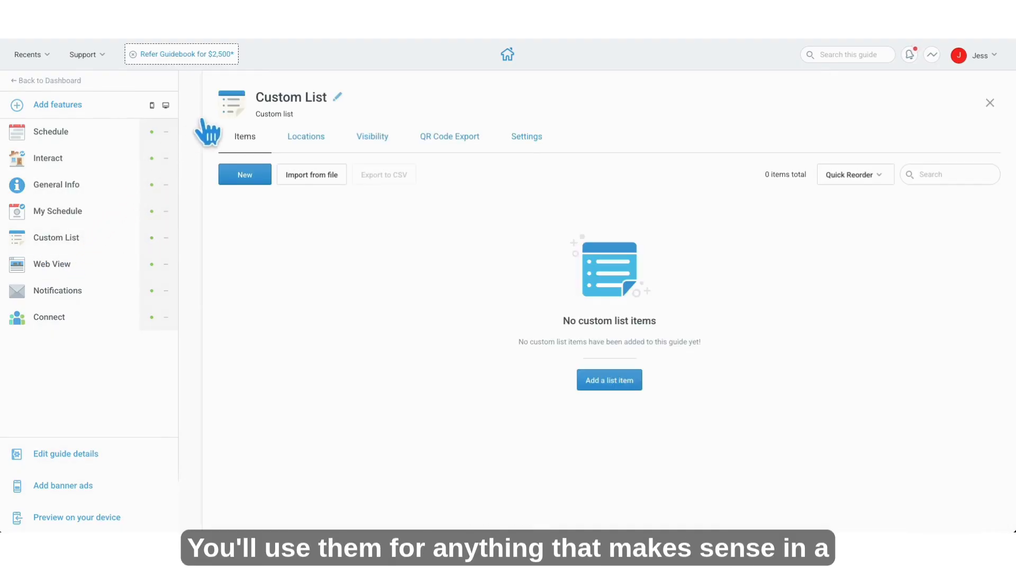
click(338, 96)
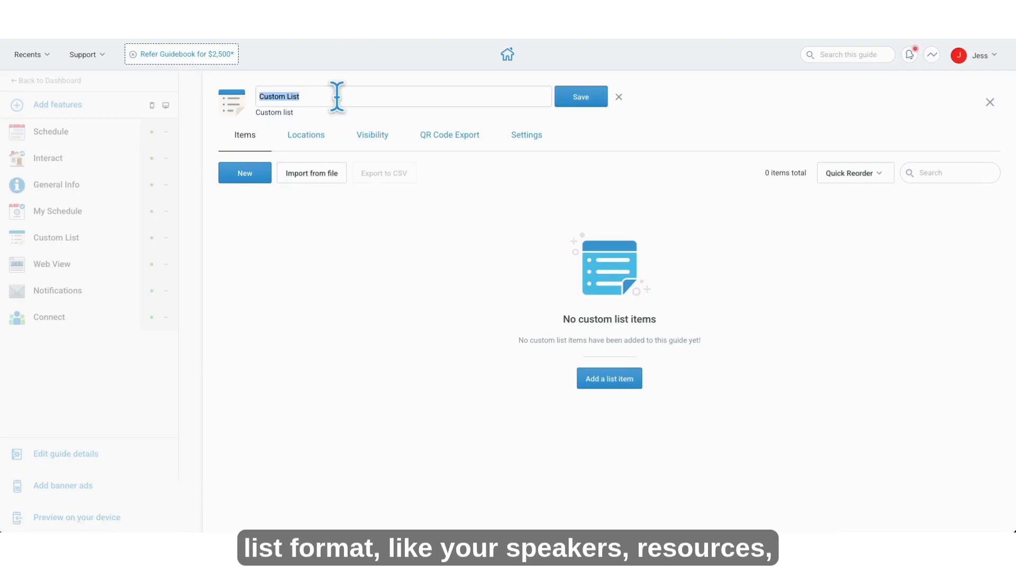
text(Speakers)
click(576, 100)
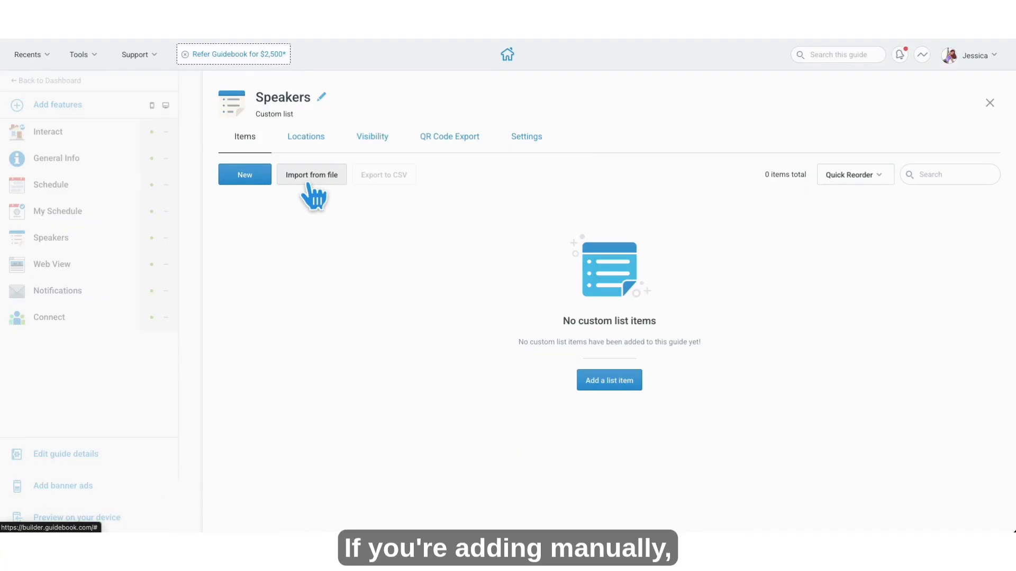
Create a new item in the Speakers list named Speaker Name with the subtitle Guidebook.
click(258, 180)
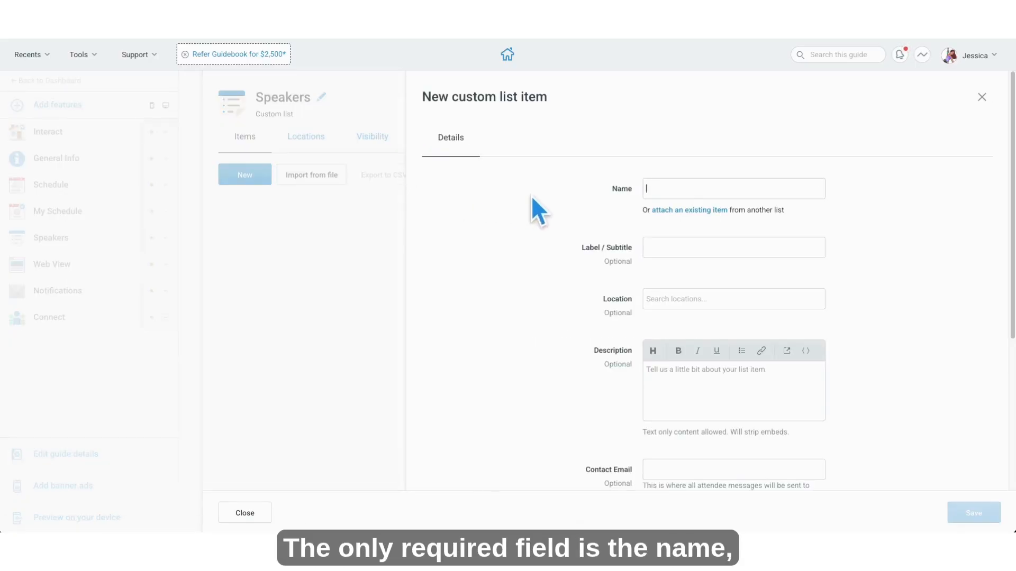
click(777, 189)
text(Speaker Name)
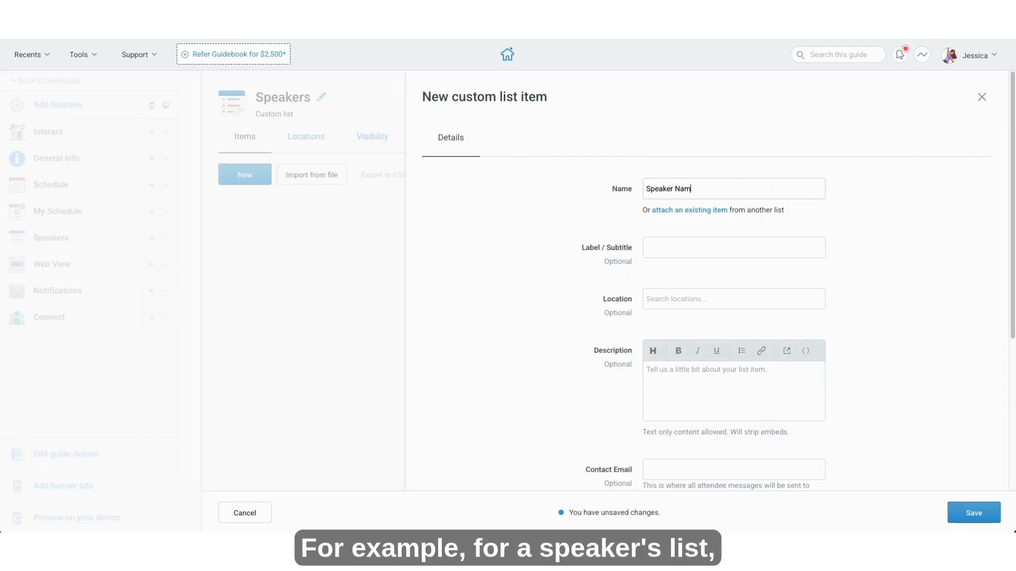
click(789, 253)
text(Guideb)
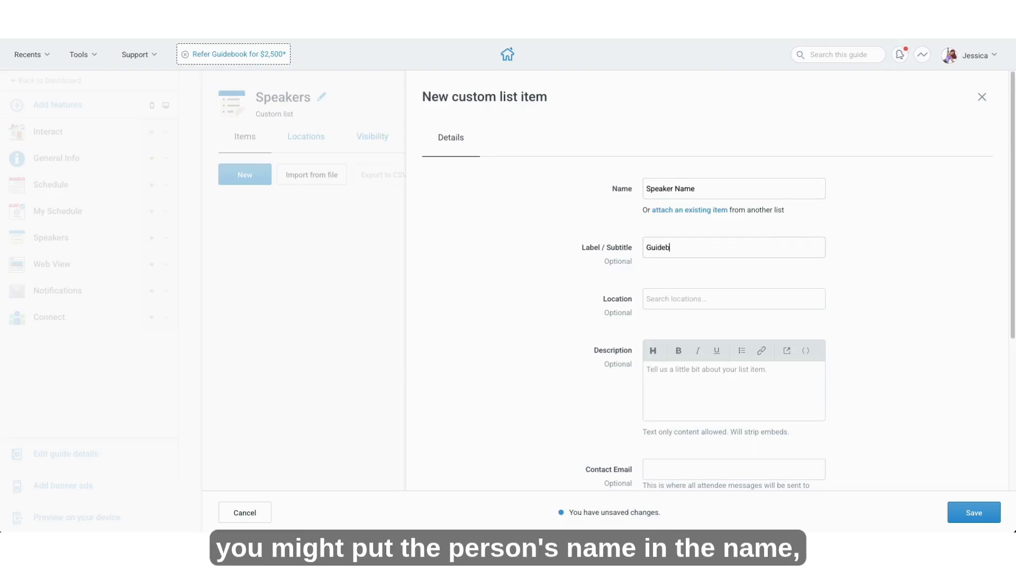
text(ook)
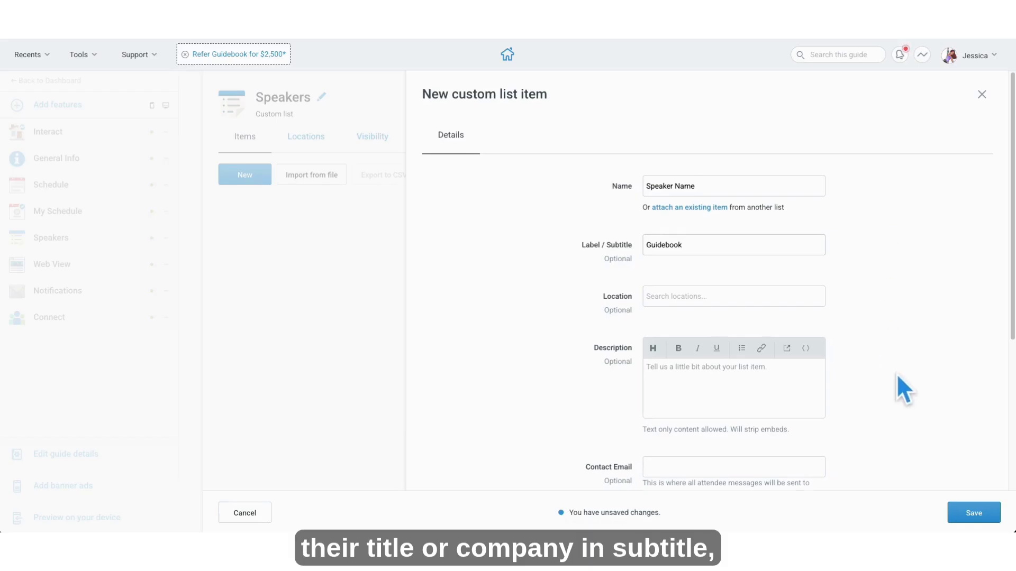
Enter Bio as the speaker item's description and review its contact email, meeting link and image fields.
scroll(896, 373, down, 2)
click(746, 318)
text(Bio)
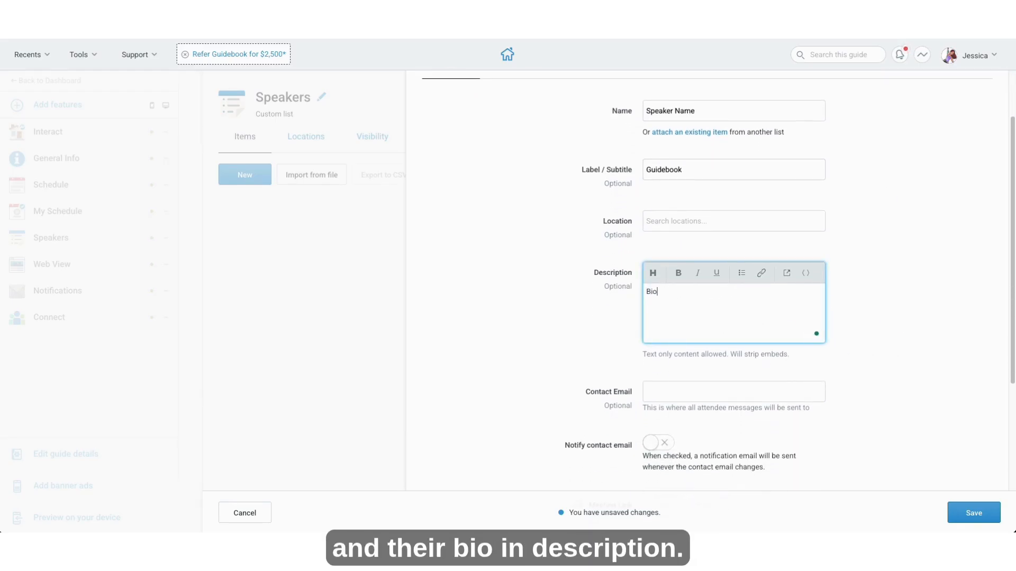
scroll(718, 267, down, 1)
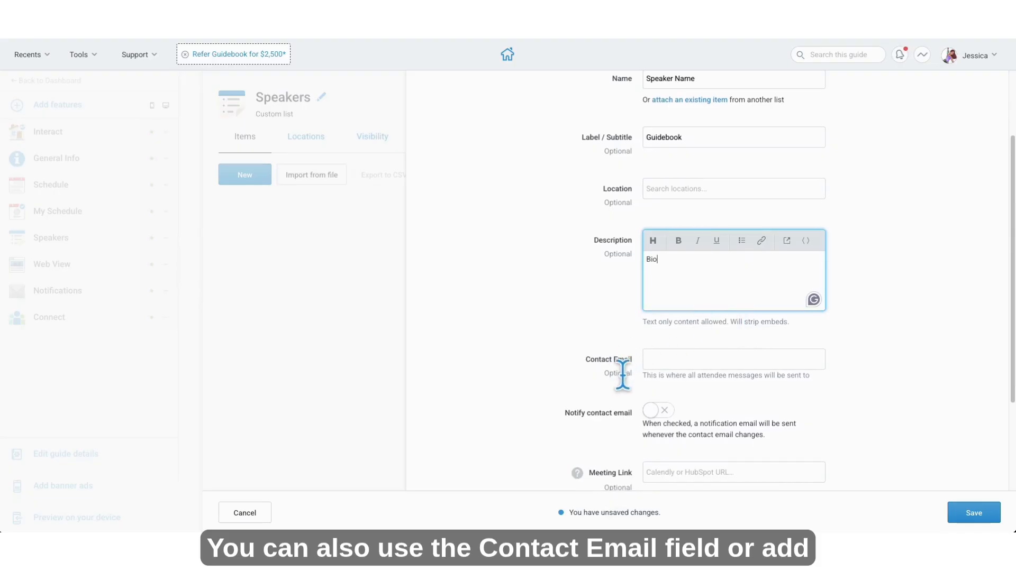
scroll(743, 360, down, 3)
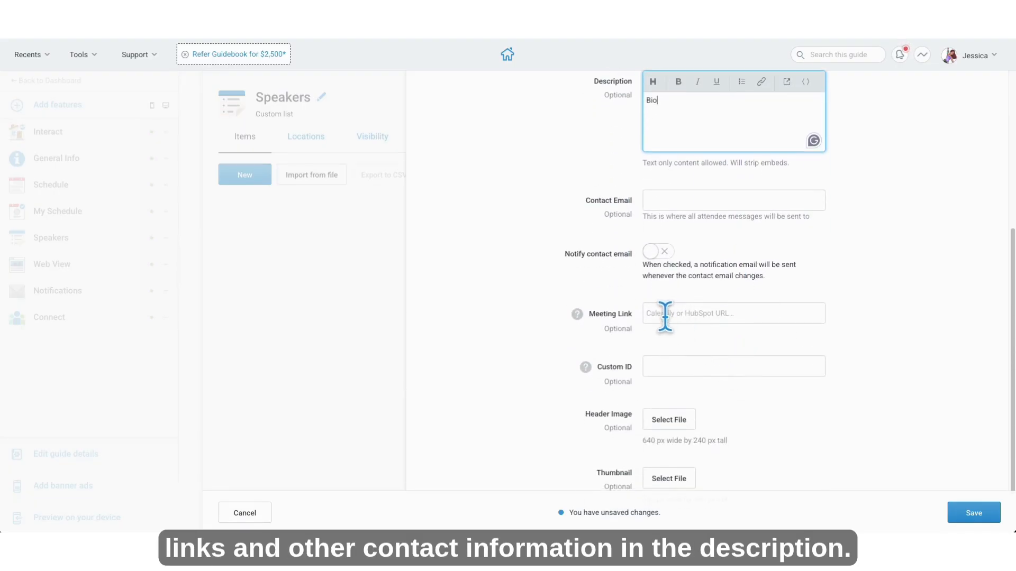
scroll(741, 356, down, 1)
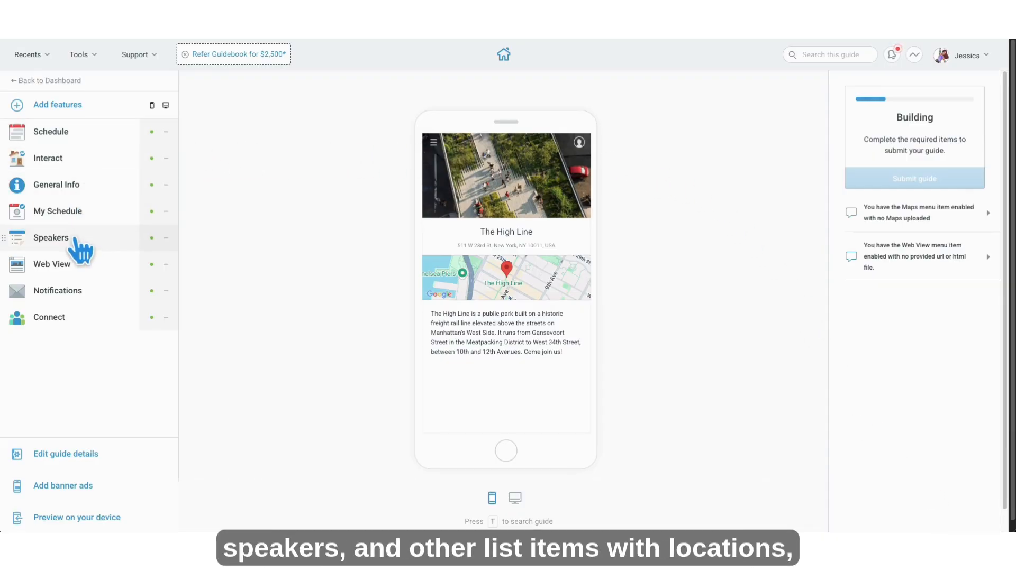
Add a Maps feature to the guide and close the features list.
click(83, 114)
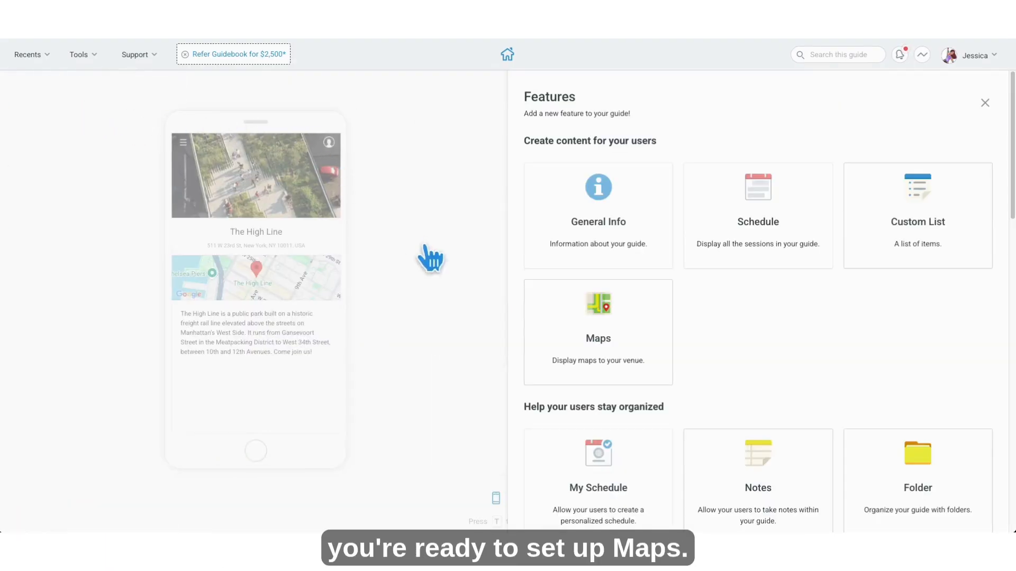
click(614, 367)
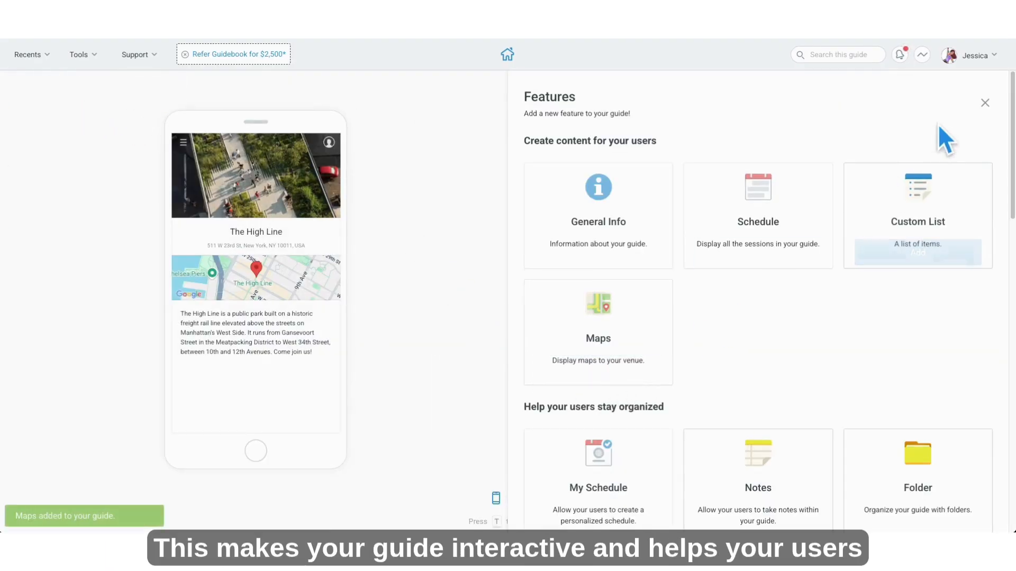
click(984, 101)
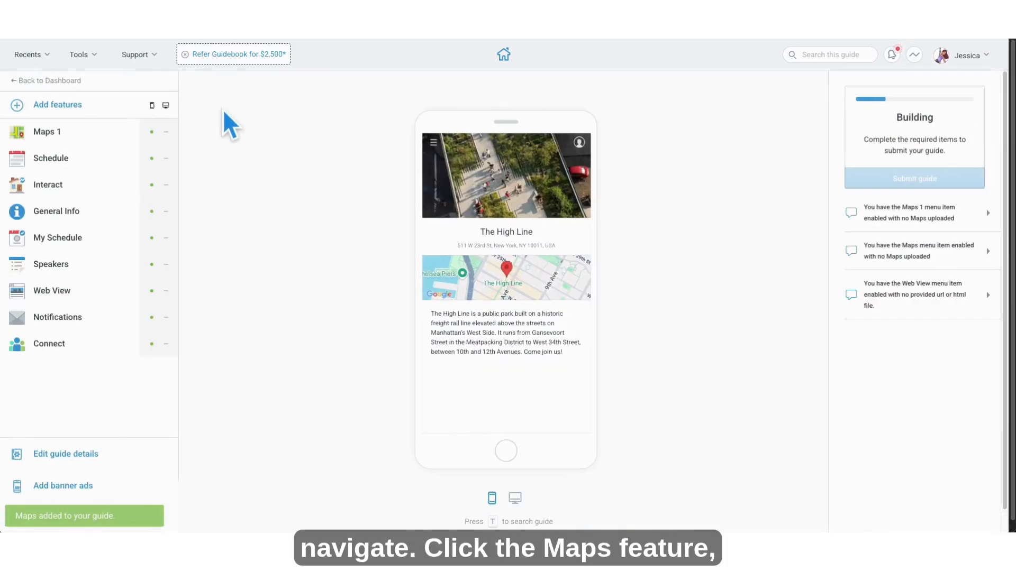
Upload HIGHLINE ART MAP.png as a new map in the Maps 1 feature and open the map for editing.
click(75, 136)
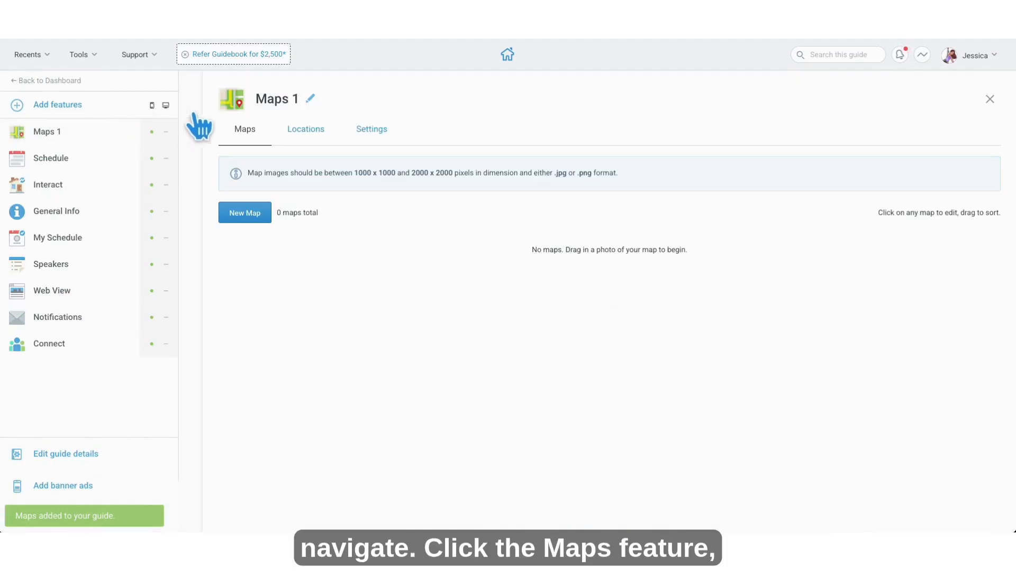
click(237, 217)
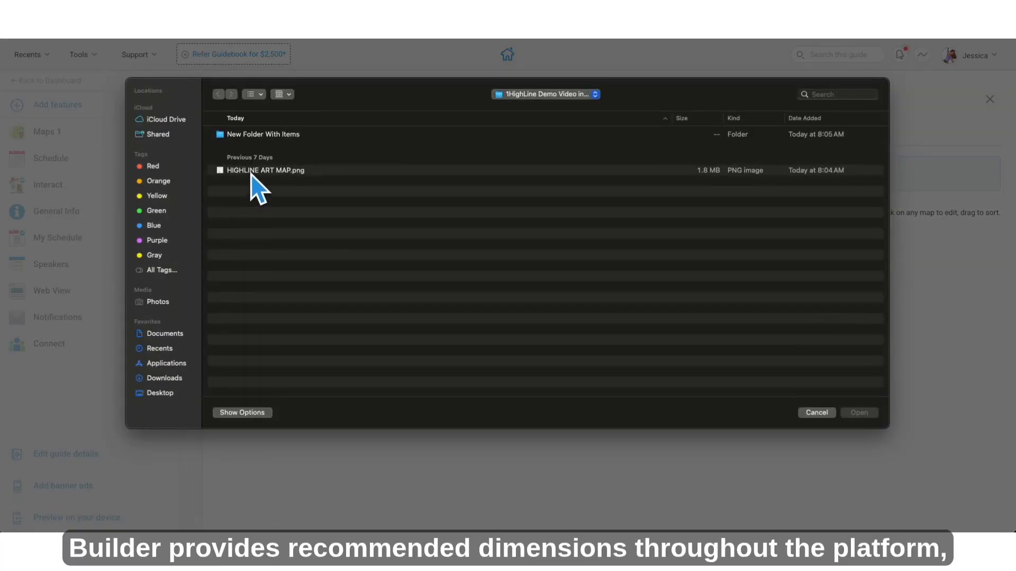
click(252, 171)
click(849, 415)
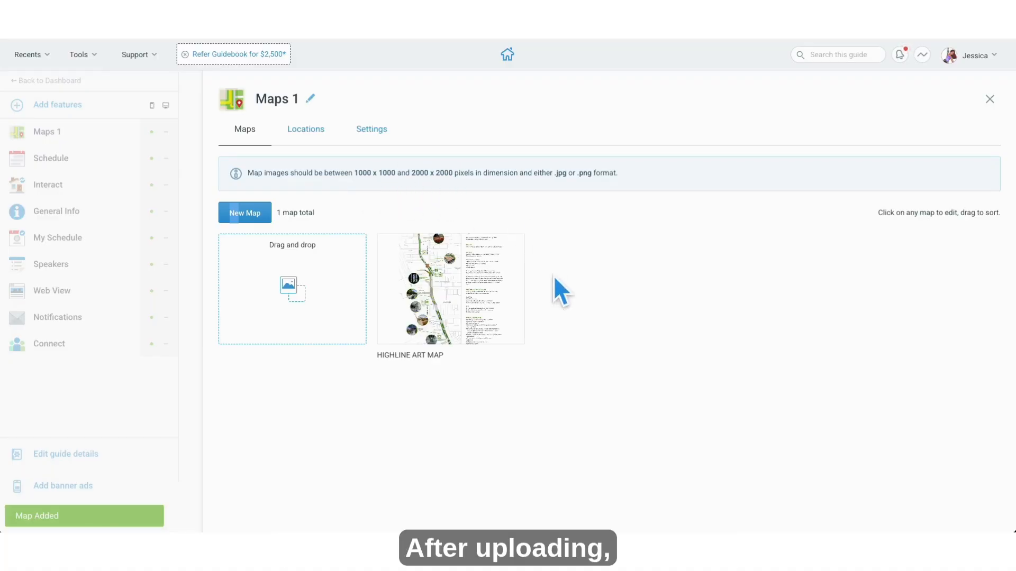
click(440, 289)
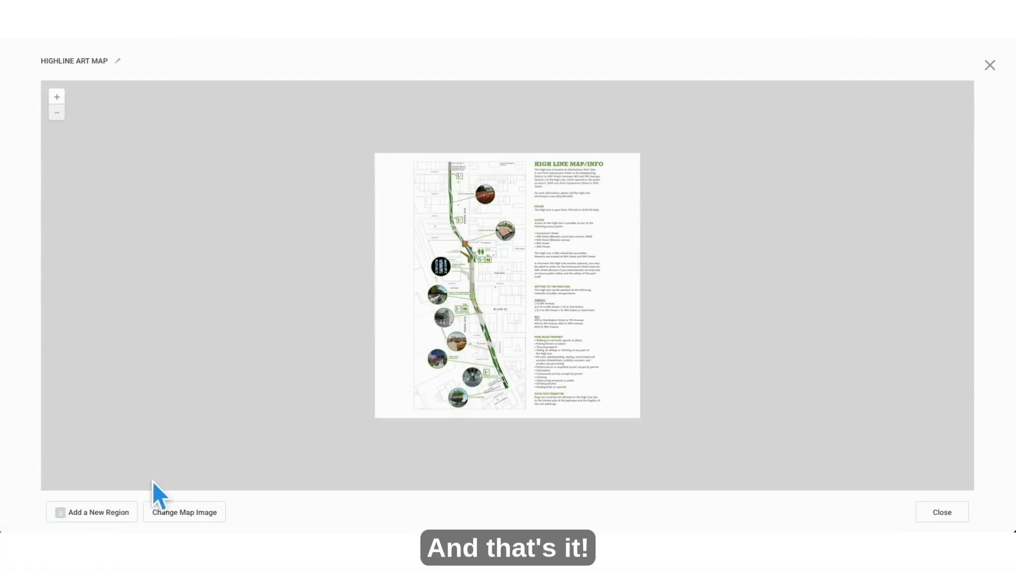
Add a rectangular region over the upper walkway on the High Line map, attach the Observatory location to it, and close the Maps feature.
click(95, 513)
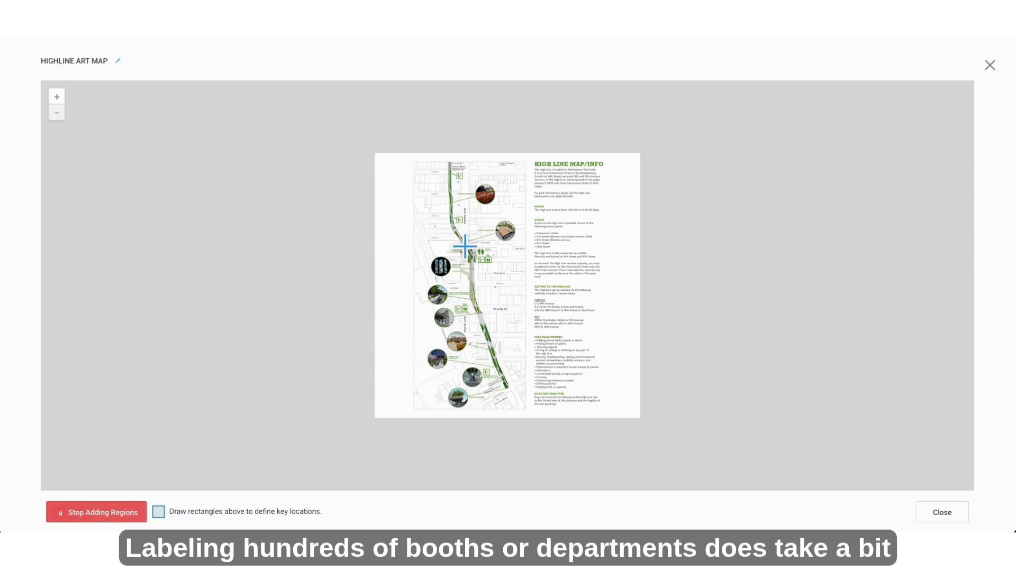
drag(455, 219, 486, 259)
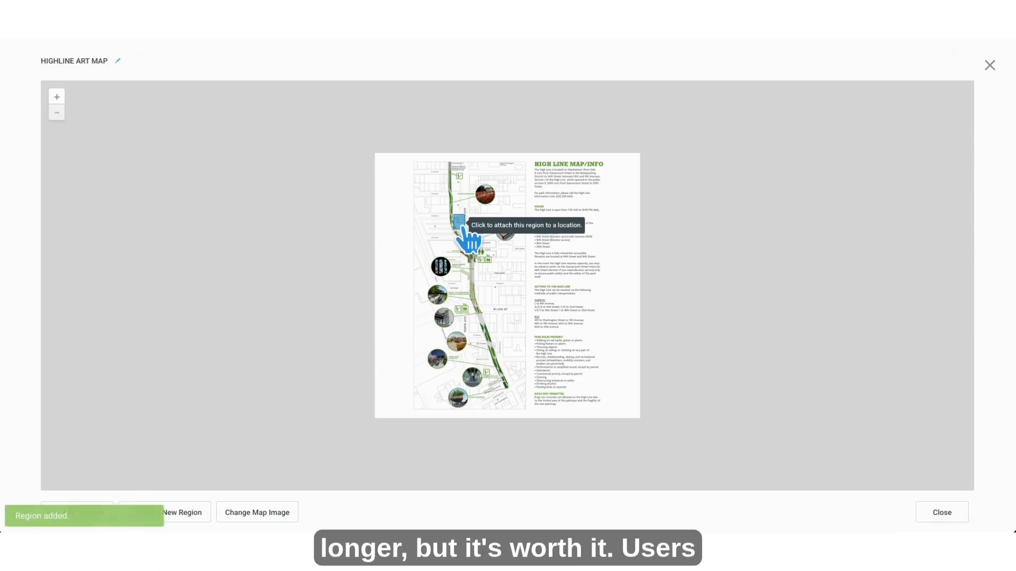
click(490, 230)
click(500, 162)
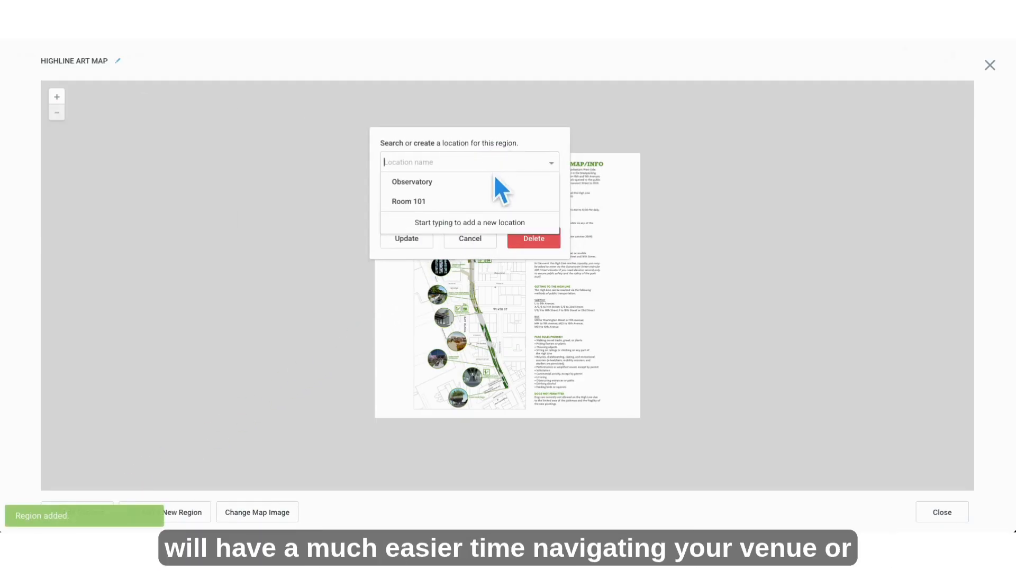
click(493, 180)
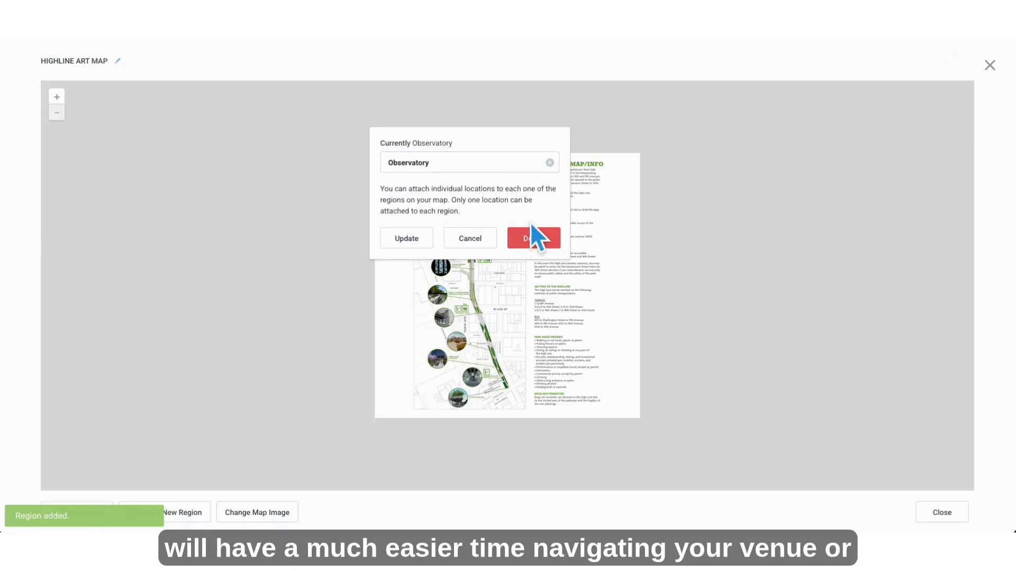
click(411, 244)
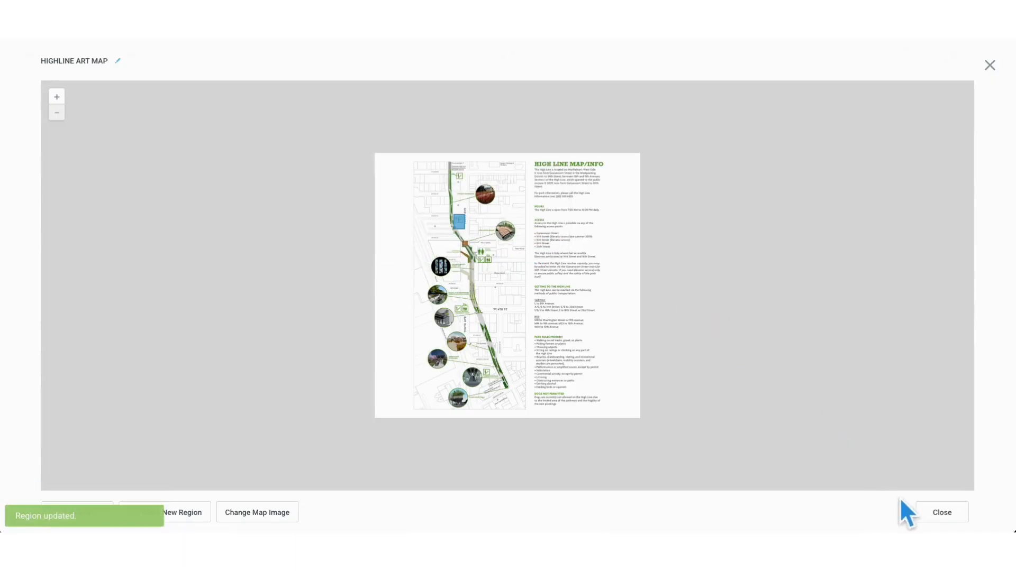
click(943, 514)
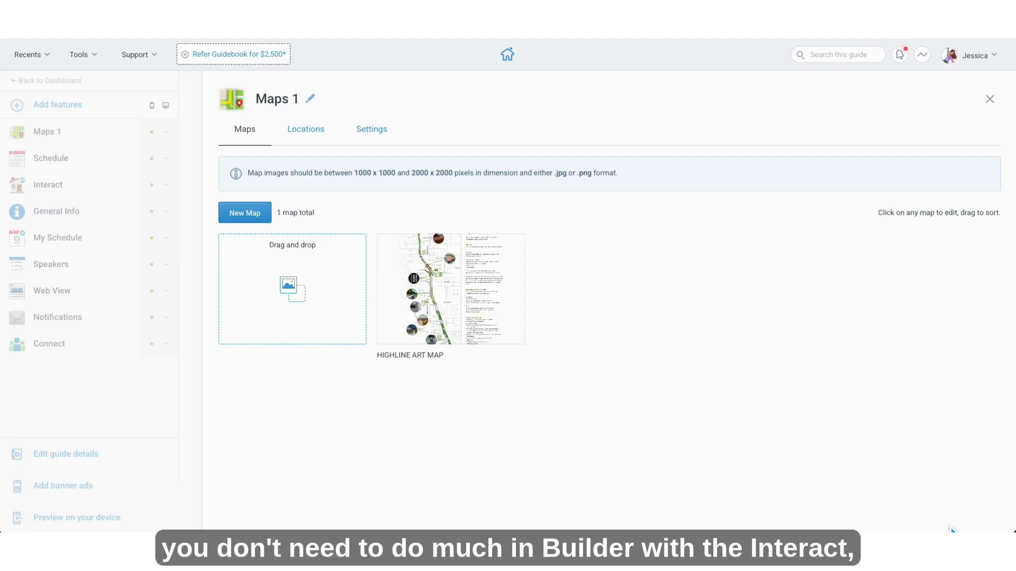
click(989, 100)
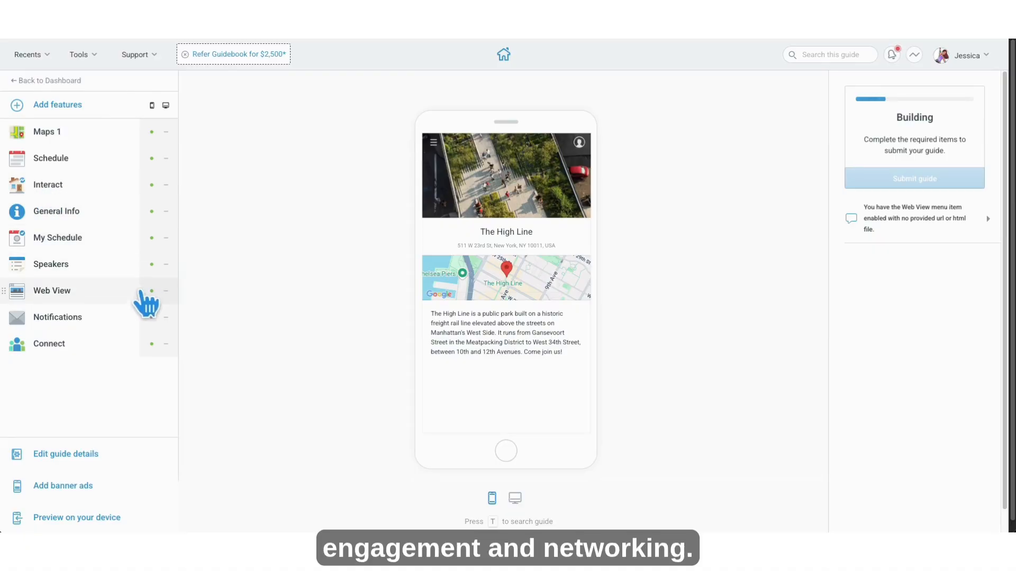
Rename the Connect feature as Connect and chat and save the change.
click(80, 349)
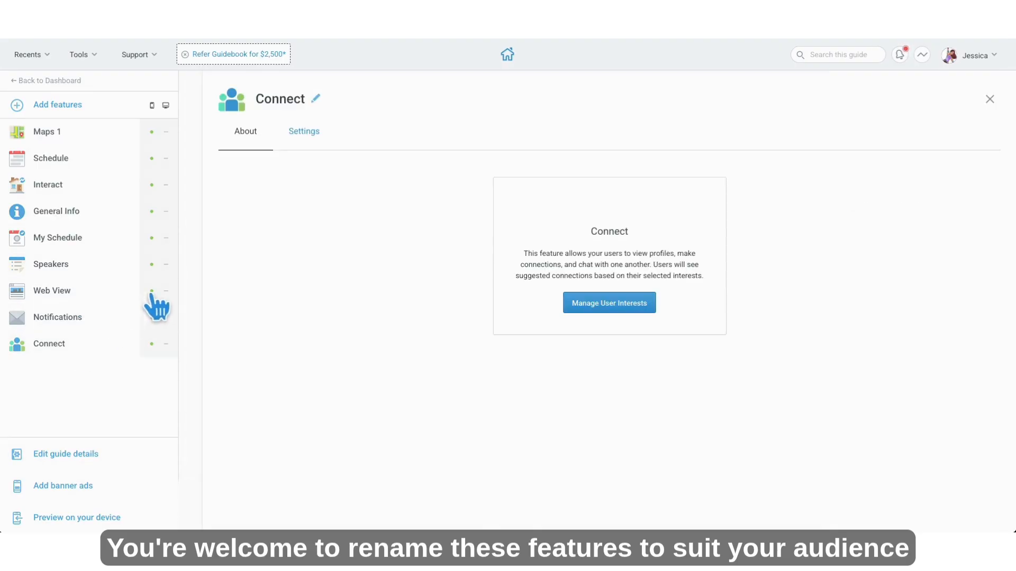
click(308, 132)
text(and chat)
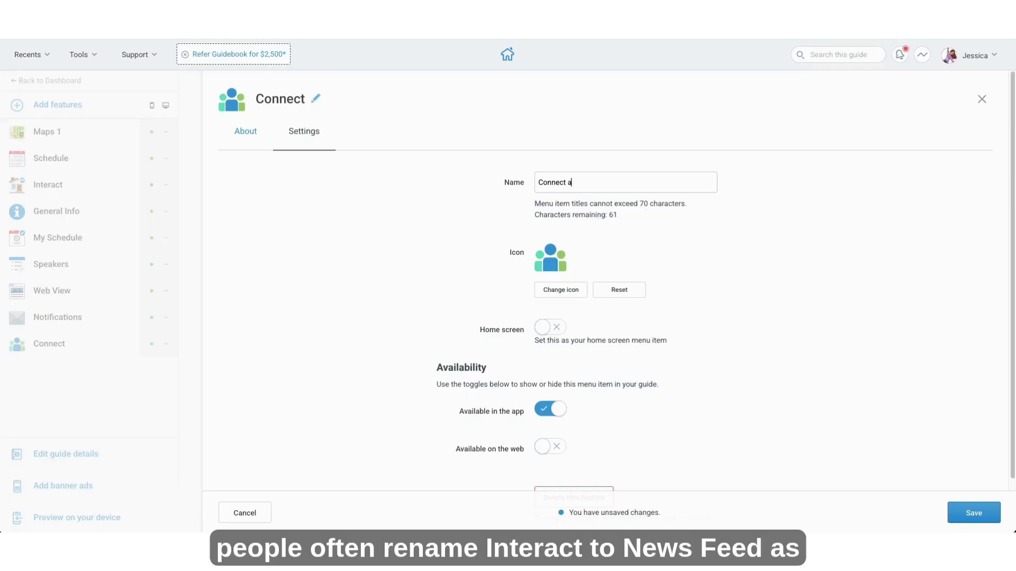
click(985, 515)
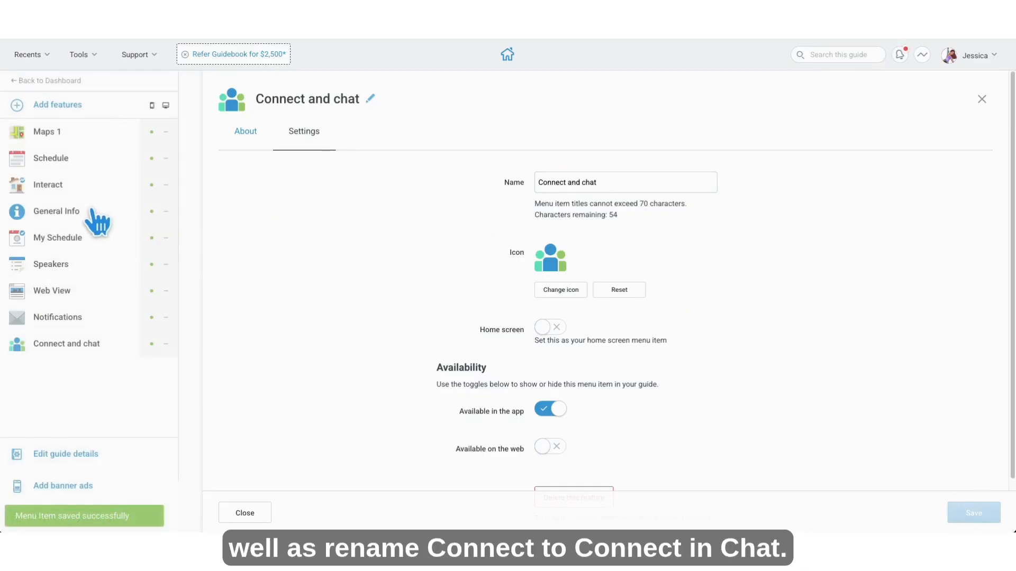
Rename the Interact feature as Newsfeed and save the new name.
click(64, 186)
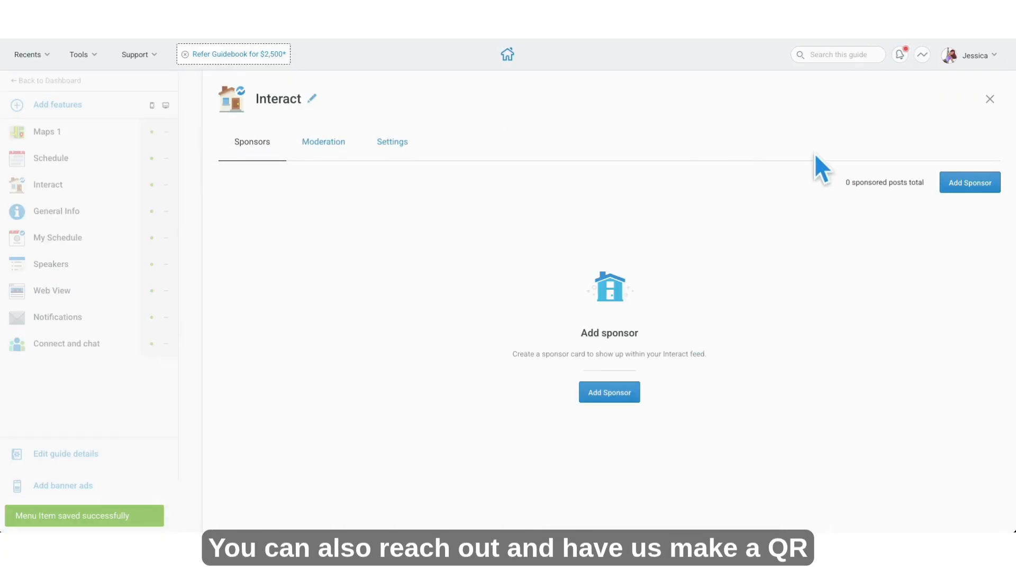
click(312, 98)
text(New)
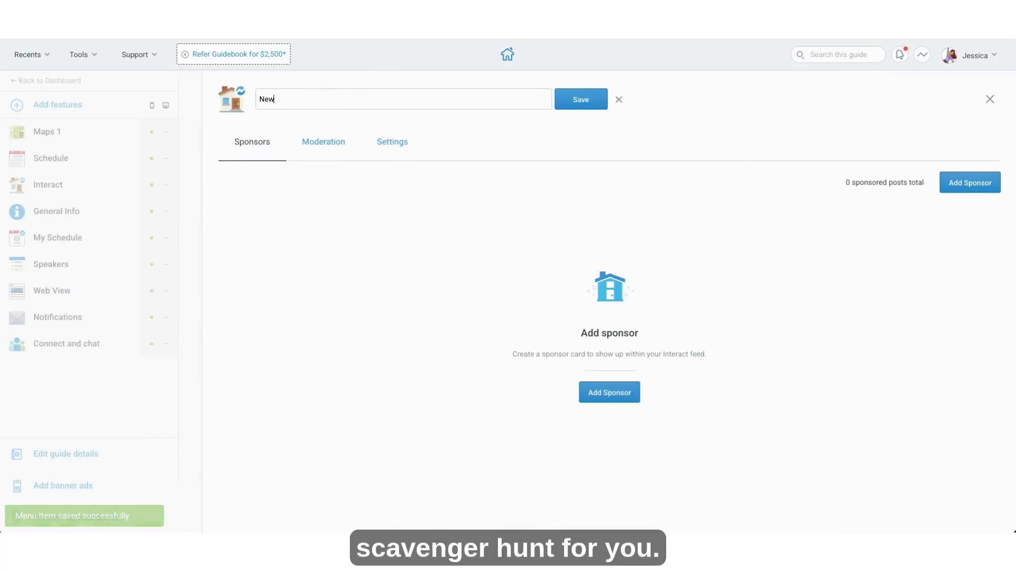
text(sfeed)
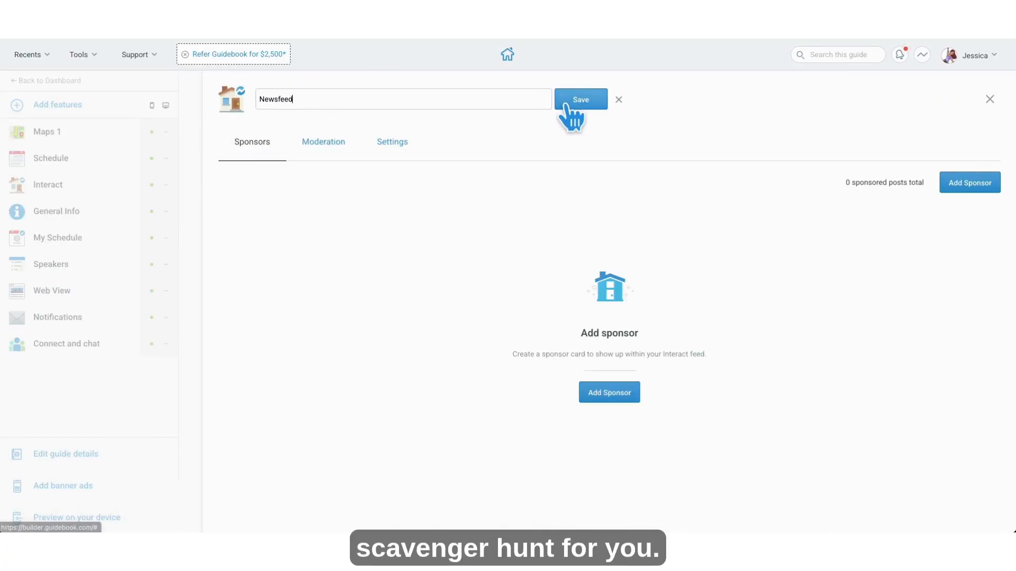
click(566, 105)
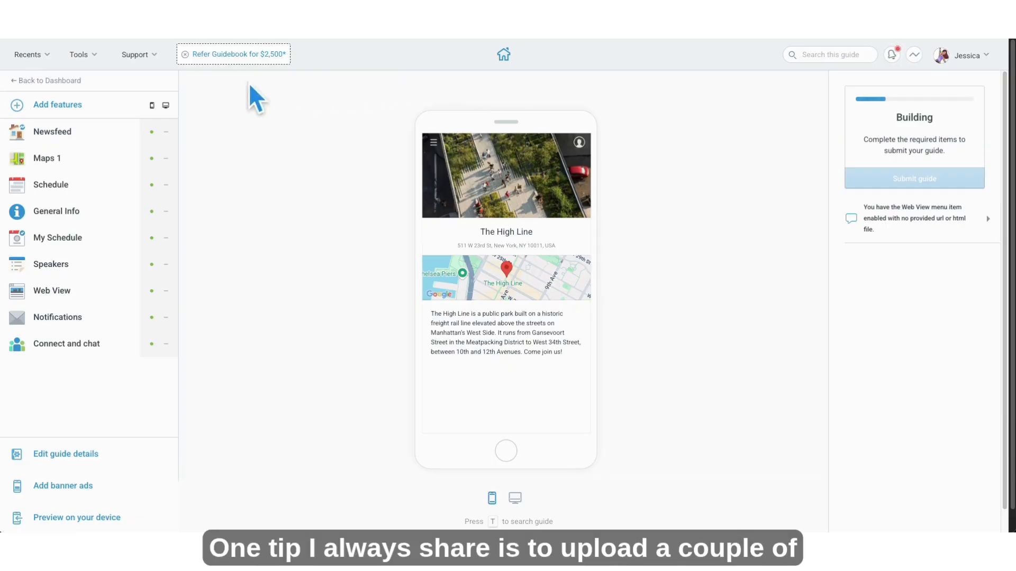
Add a Photo Album feature to the guide and close the features list.
click(79, 107)
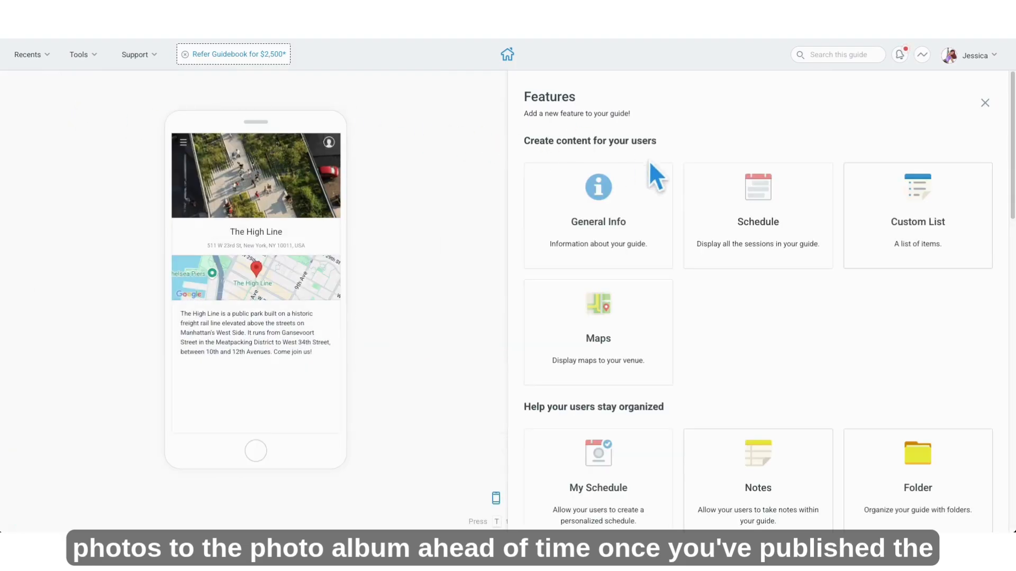
scroll(854, 306, down, 8)
scroll(862, 312, down, 4)
click(918, 299)
click(125, 318)
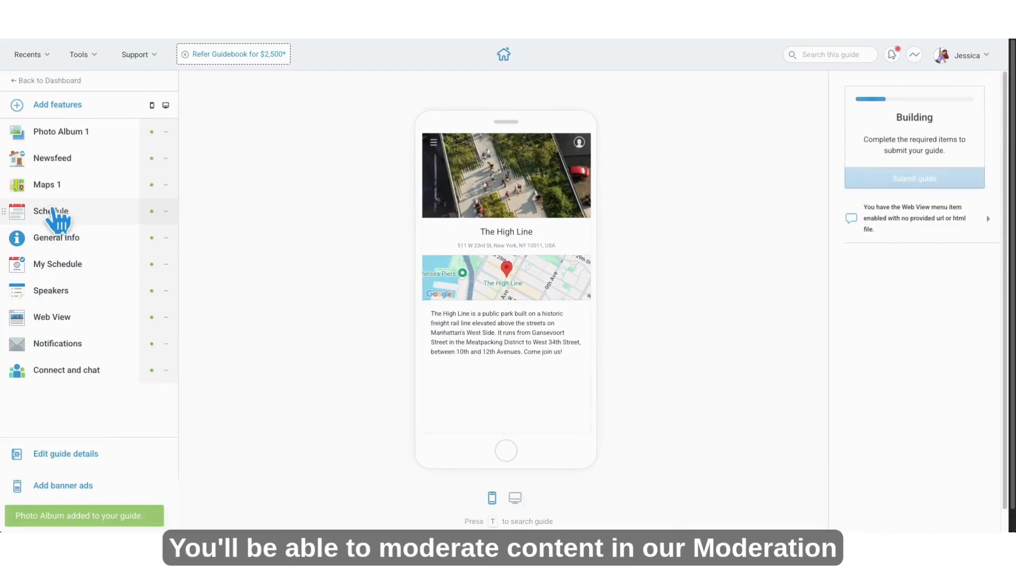
Upload the photo 1130517.jpg to Photo Album 1 and close the album.
click(58, 135)
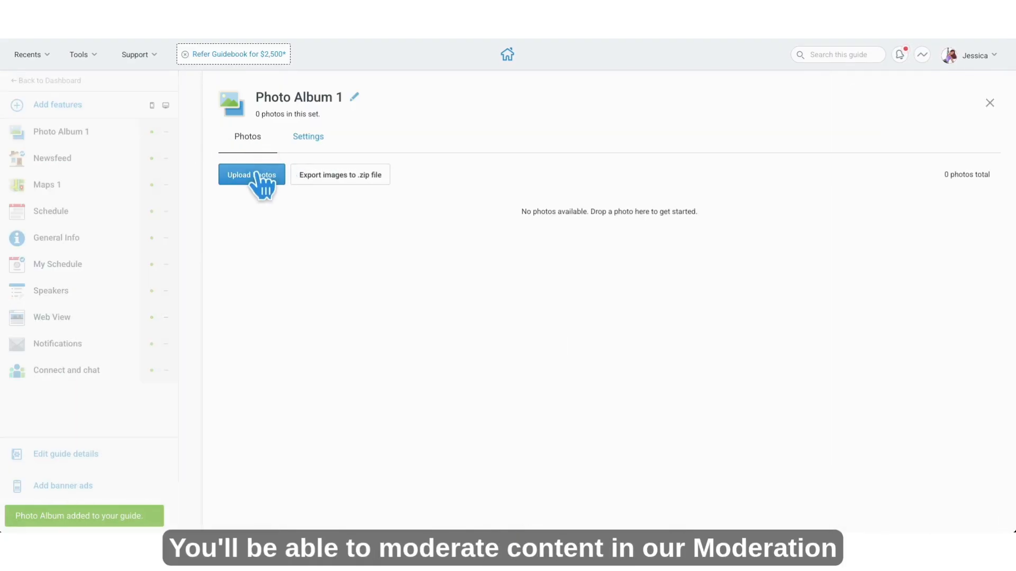
click(234, 183)
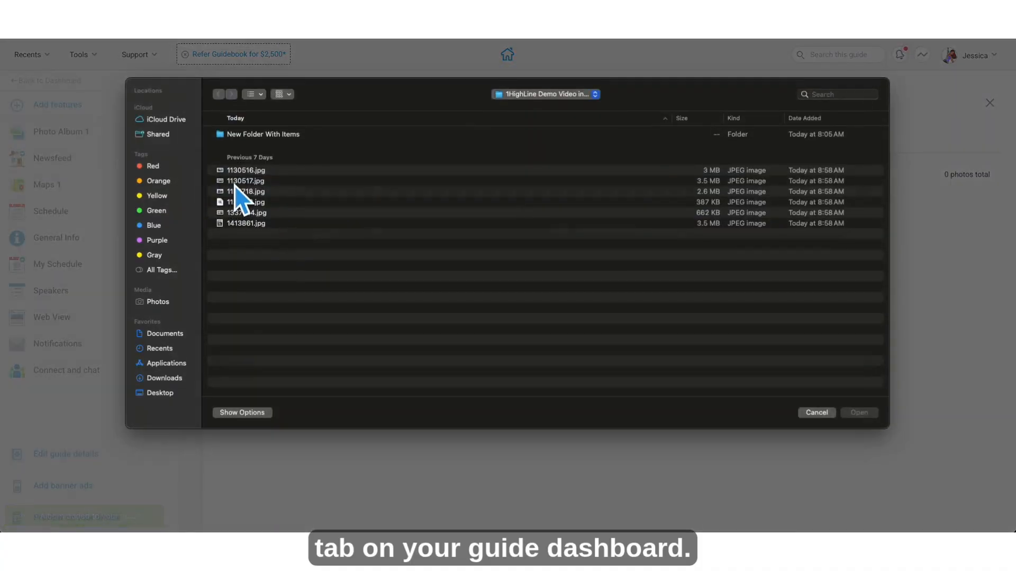
click(236, 181)
click(859, 412)
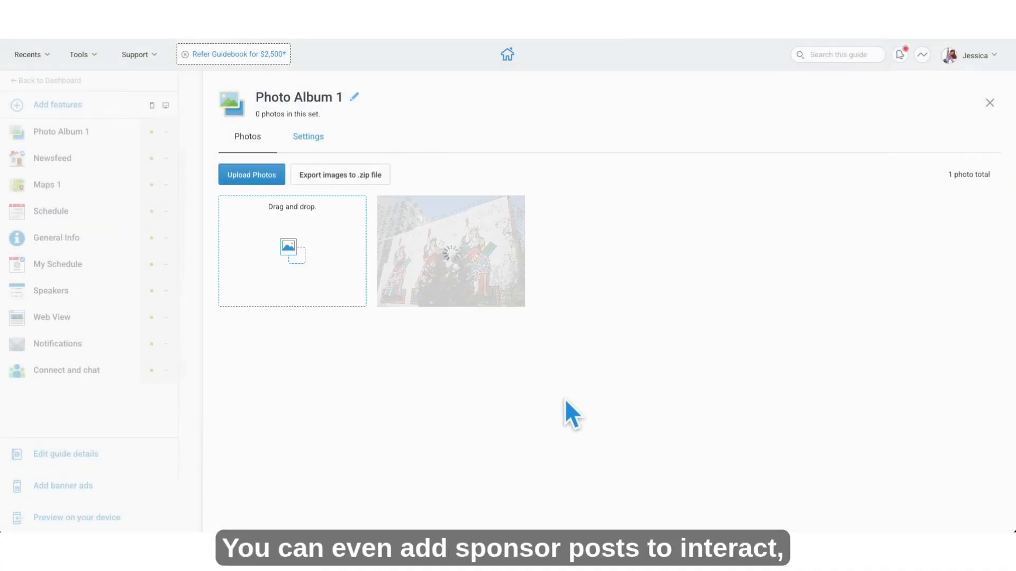
click(989, 103)
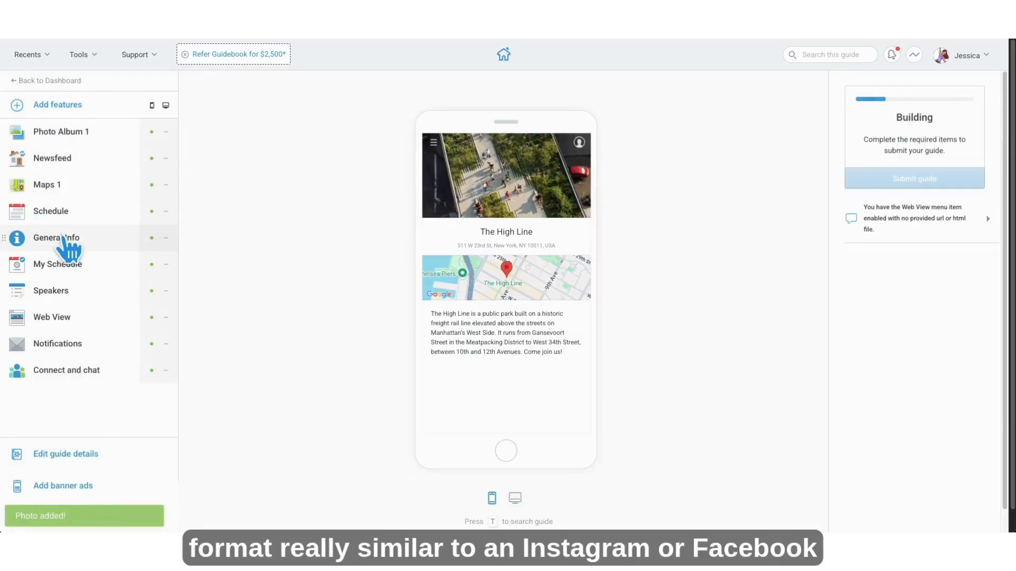
Review the Newsfeed's sponsored posts and the settings for a new banner ad, including the suggested support articles.
click(71, 161)
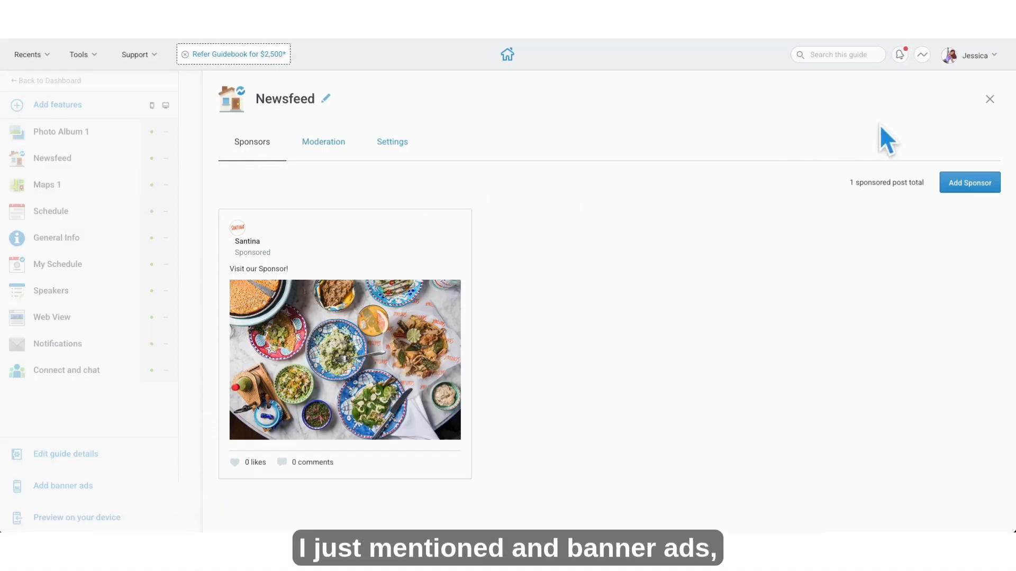
click(989, 100)
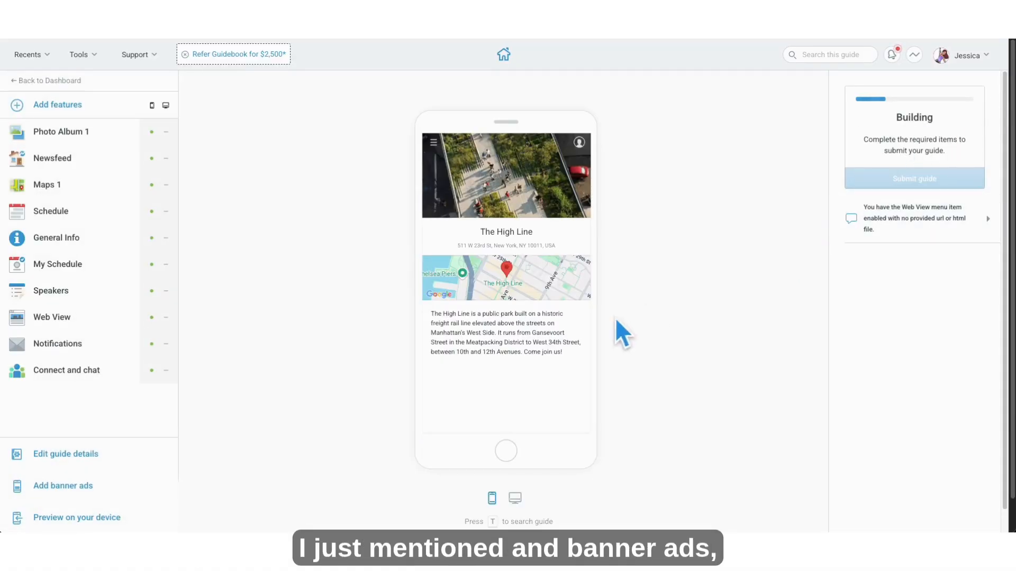
click(81, 488)
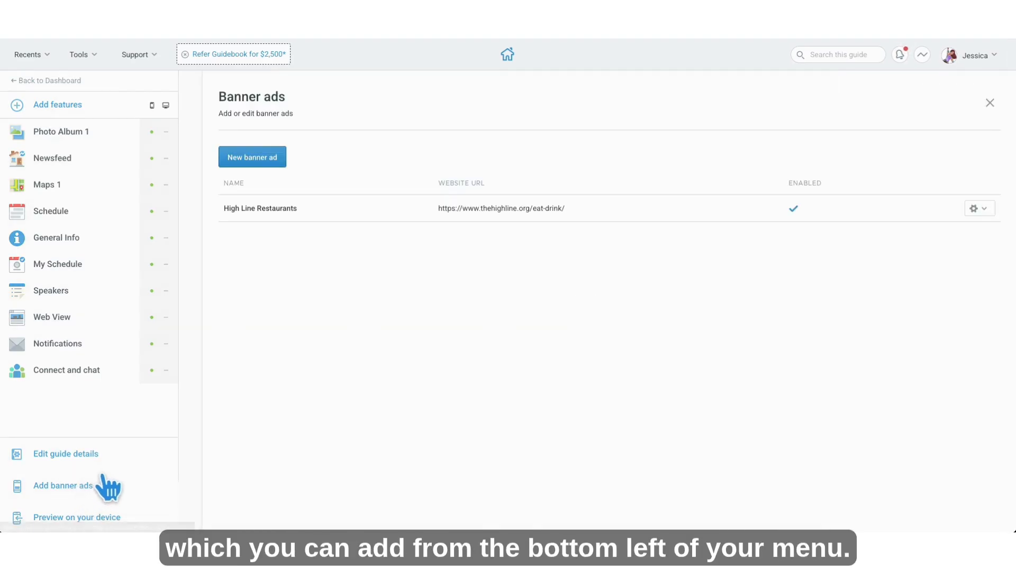
click(264, 163)
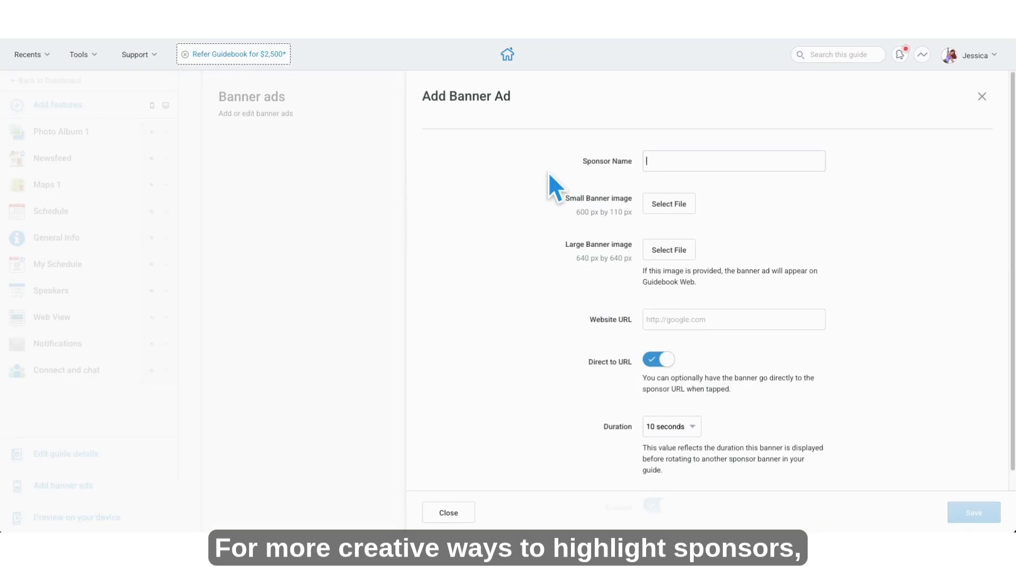
scroll(548, 172, down, 2)
click(150, 64)
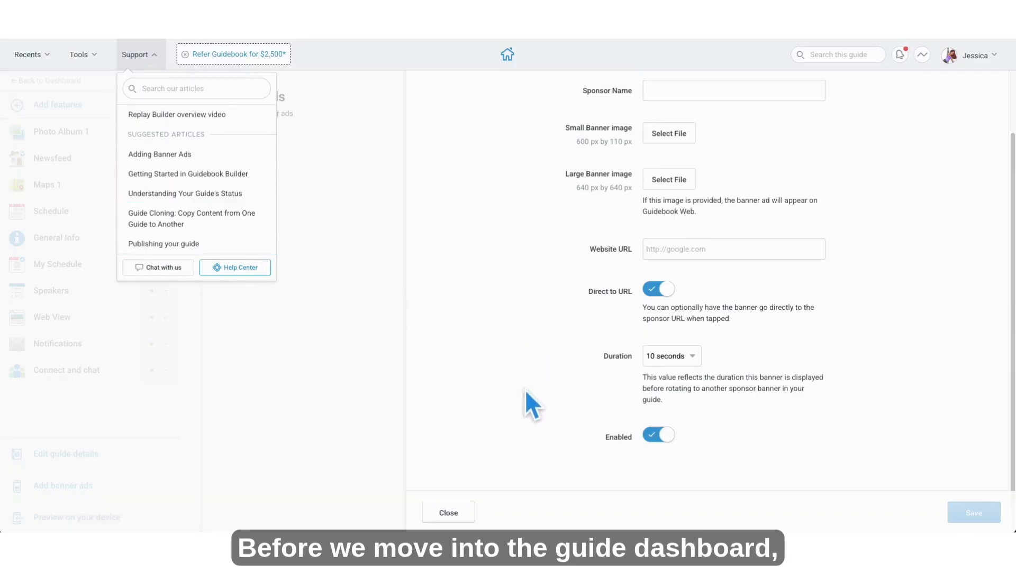
click(456, 516)
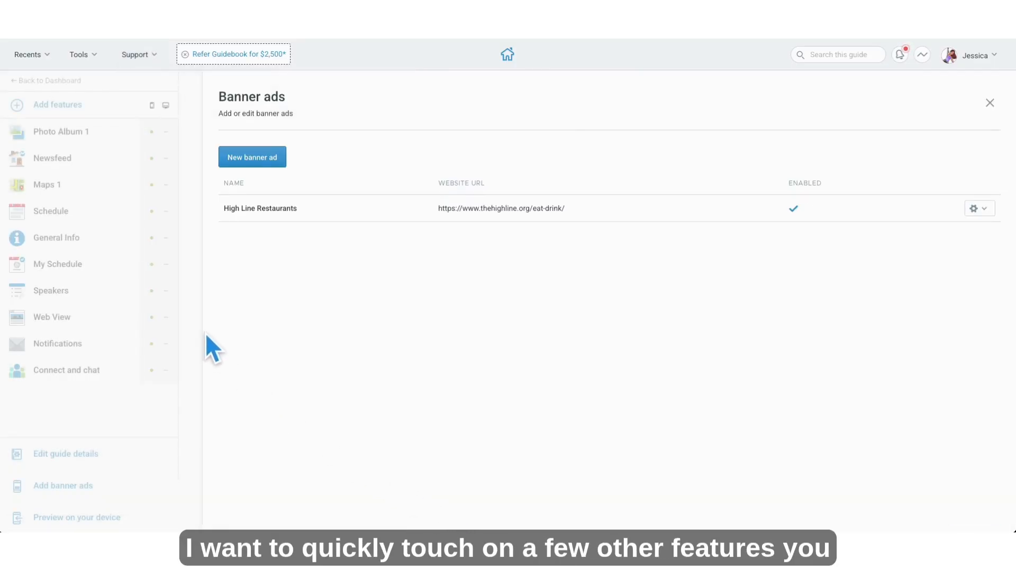
click(188, 308)
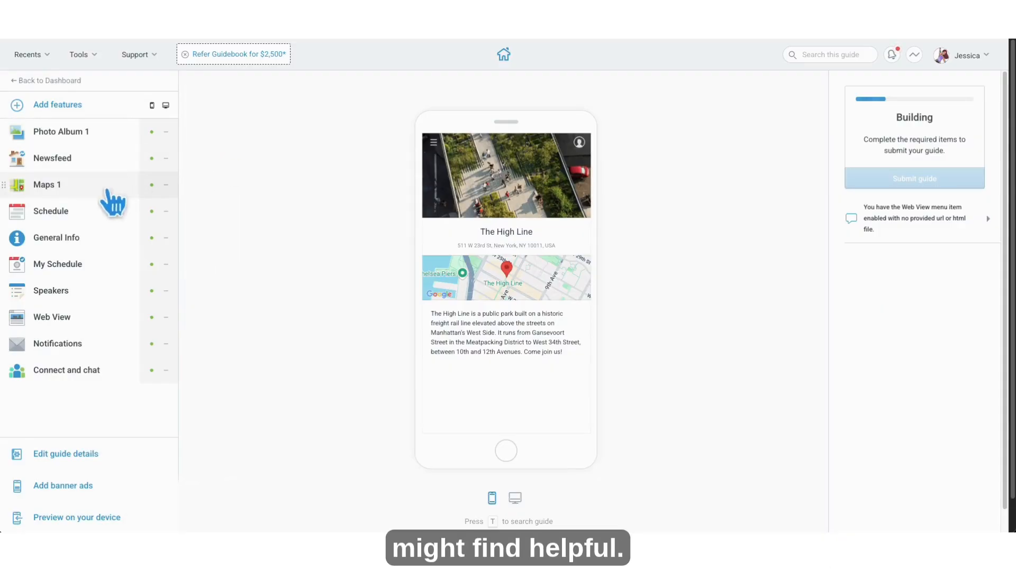
click(53, 320)
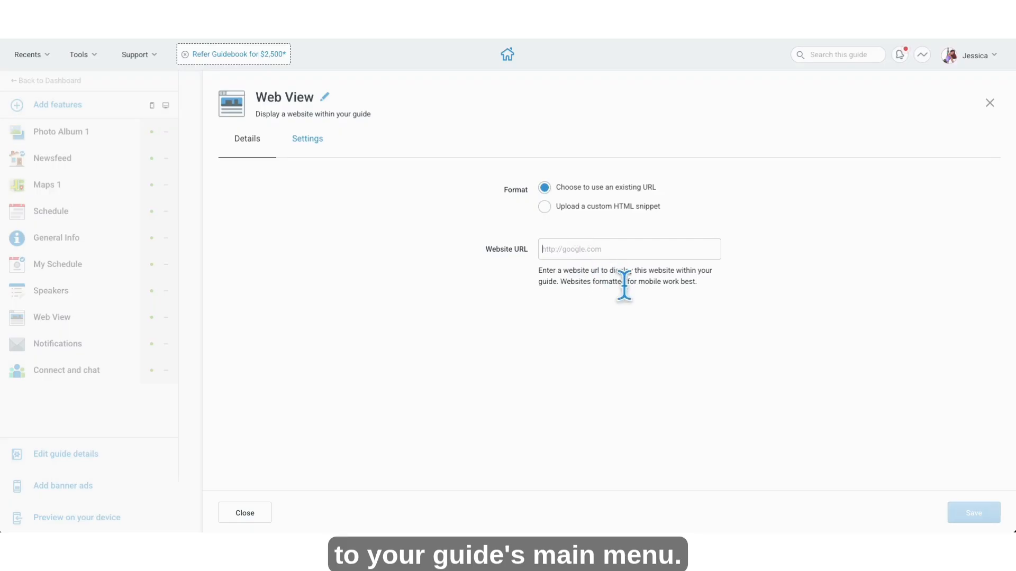
text(https://www.thehighline.org/history/)
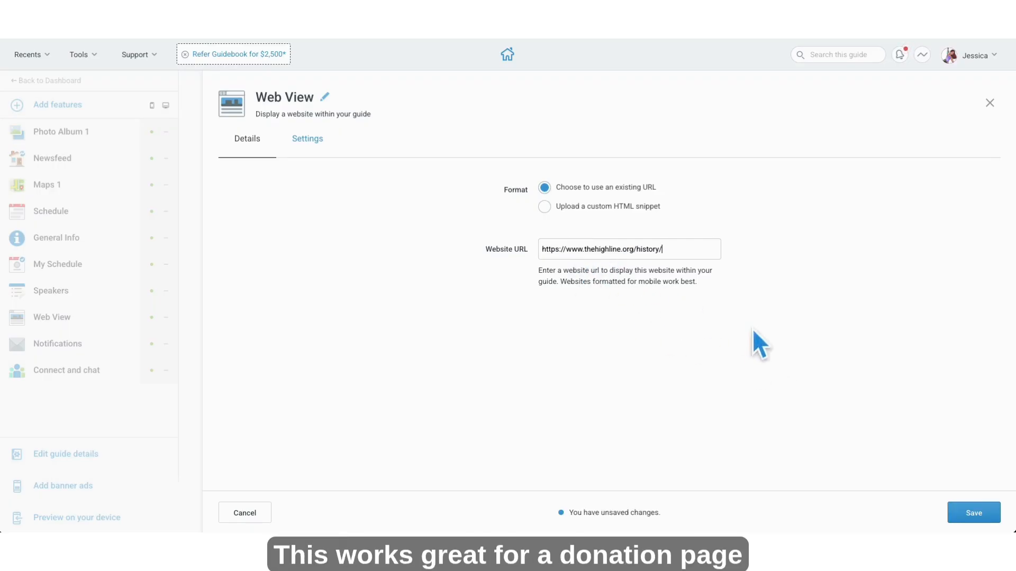
click(978, 513)
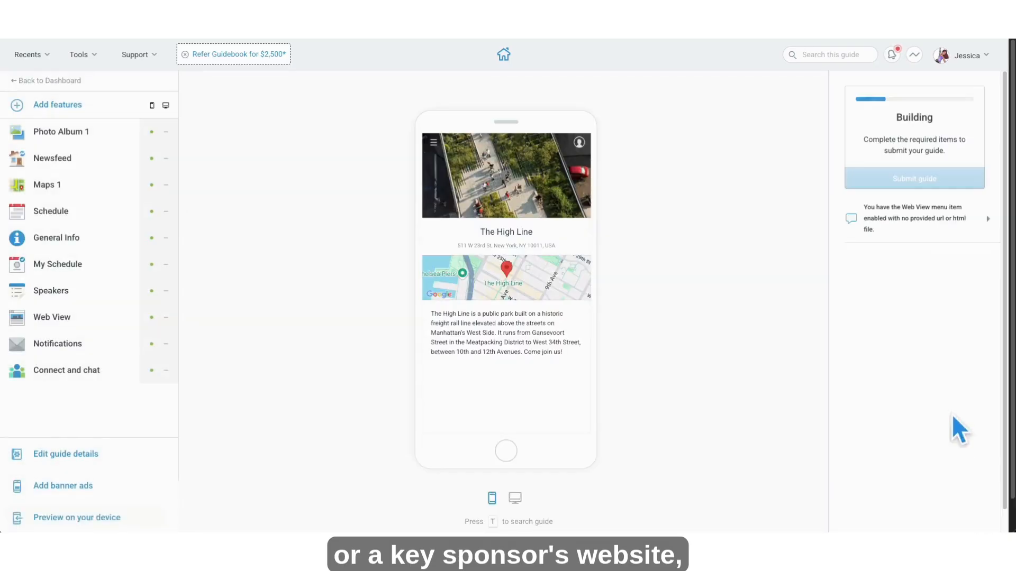
Rename the Web View feature as History of the High Line and save the new name.
click(59, 318)
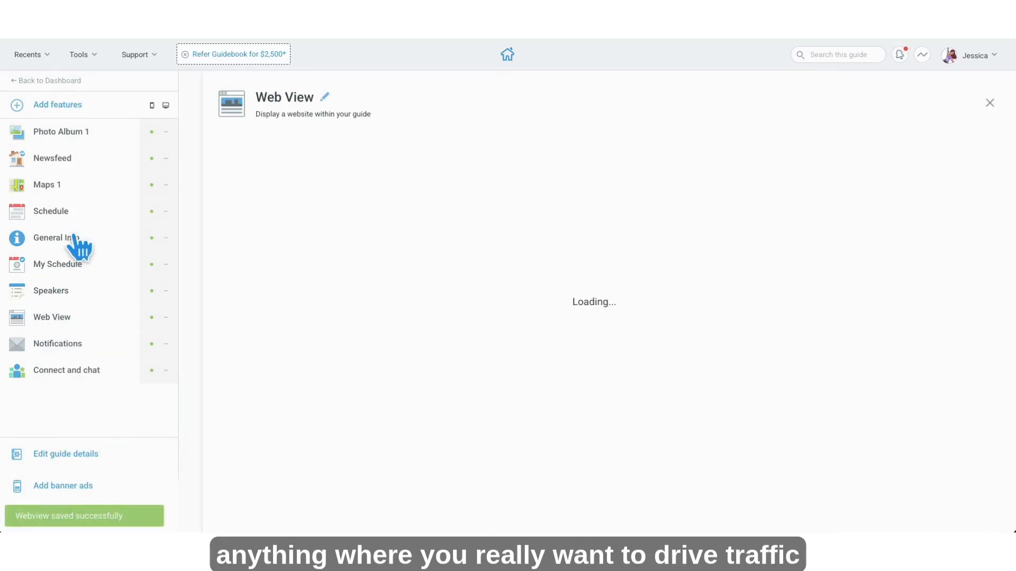
click(324, 97)
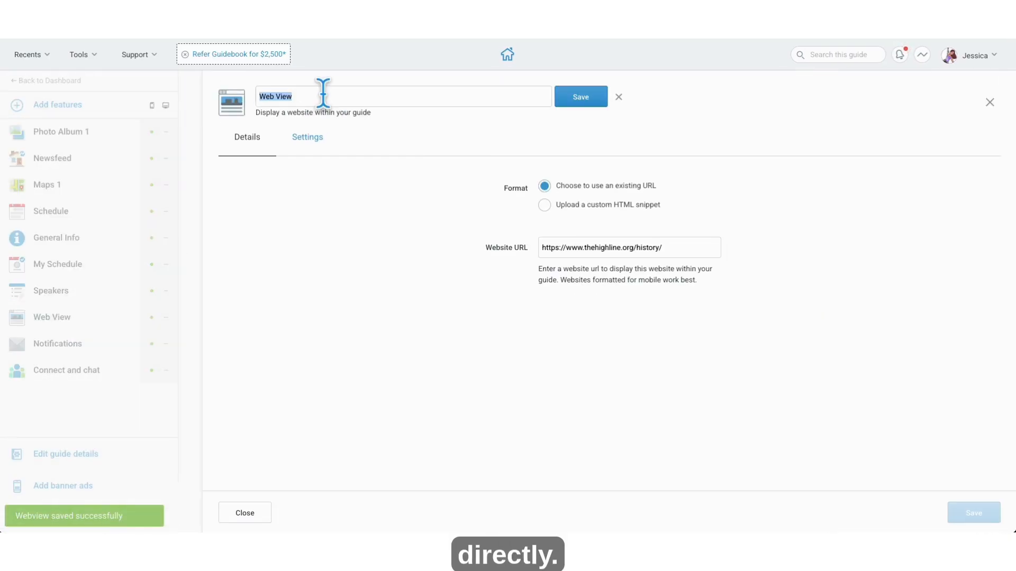
text(History )
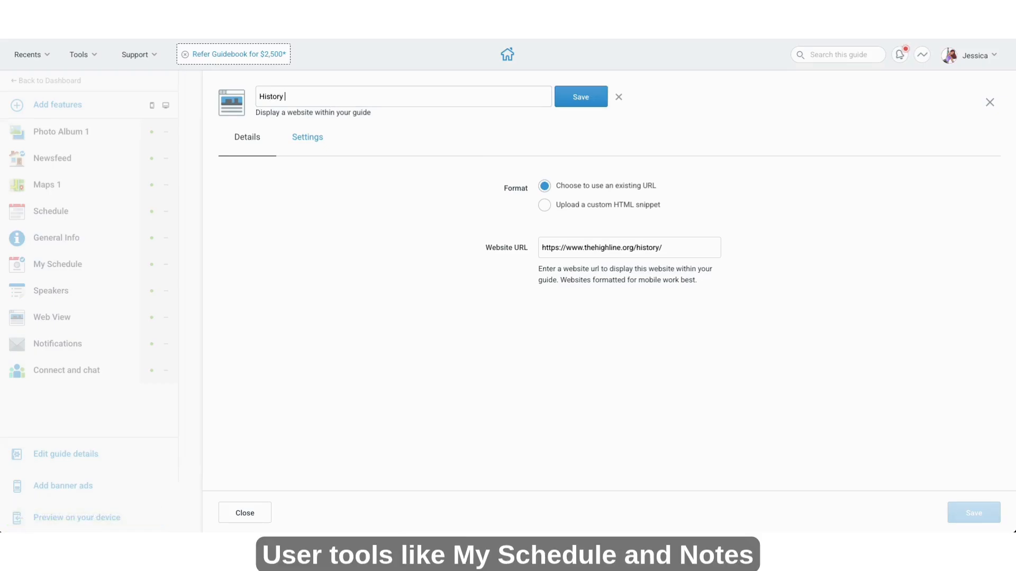
text(of the High Line)
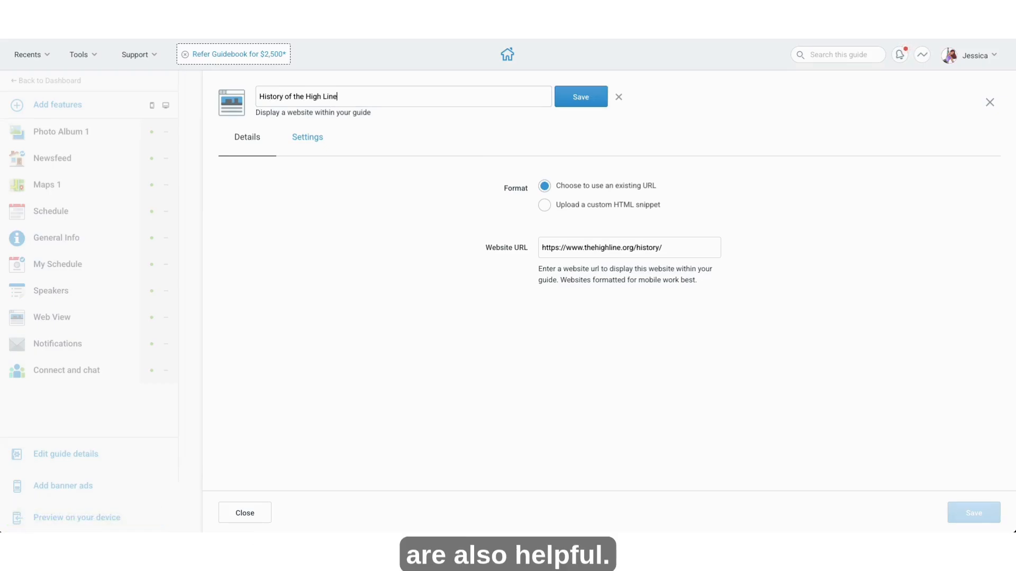
click(582, 98)
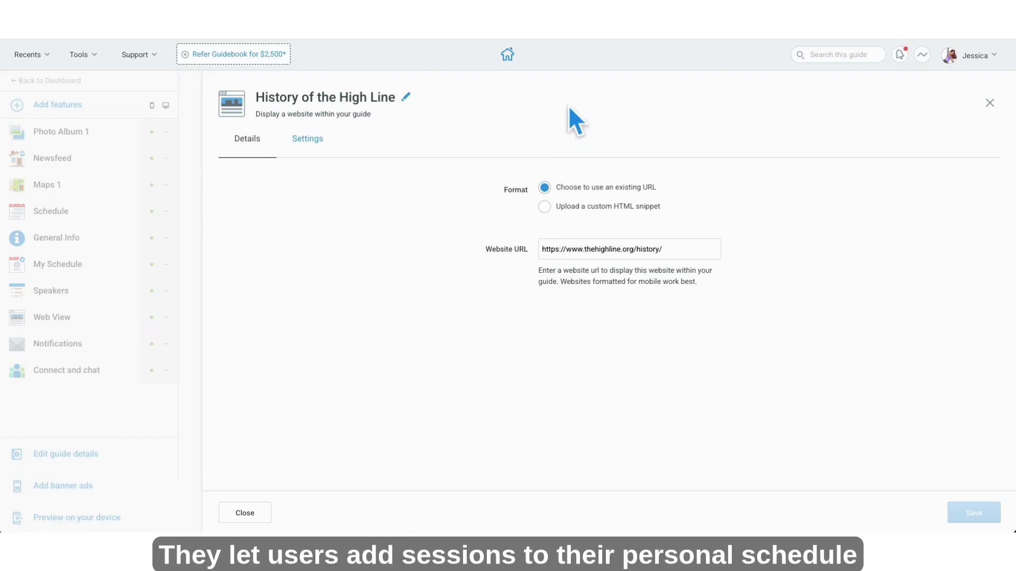
Review the My Schedule feature and start generating a device preview of the guide, closing each view.
click(98, 268)
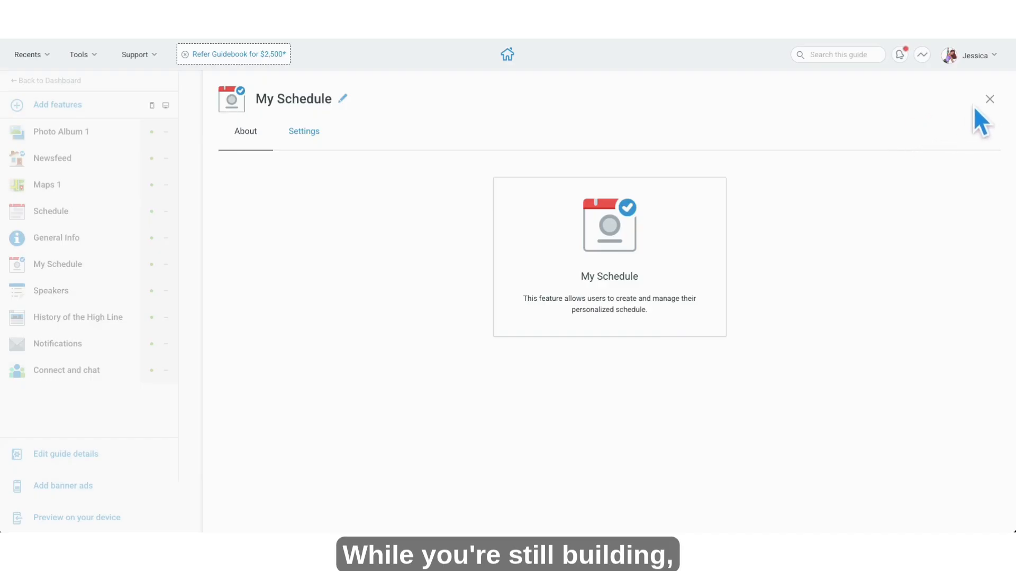
click(988, 100)
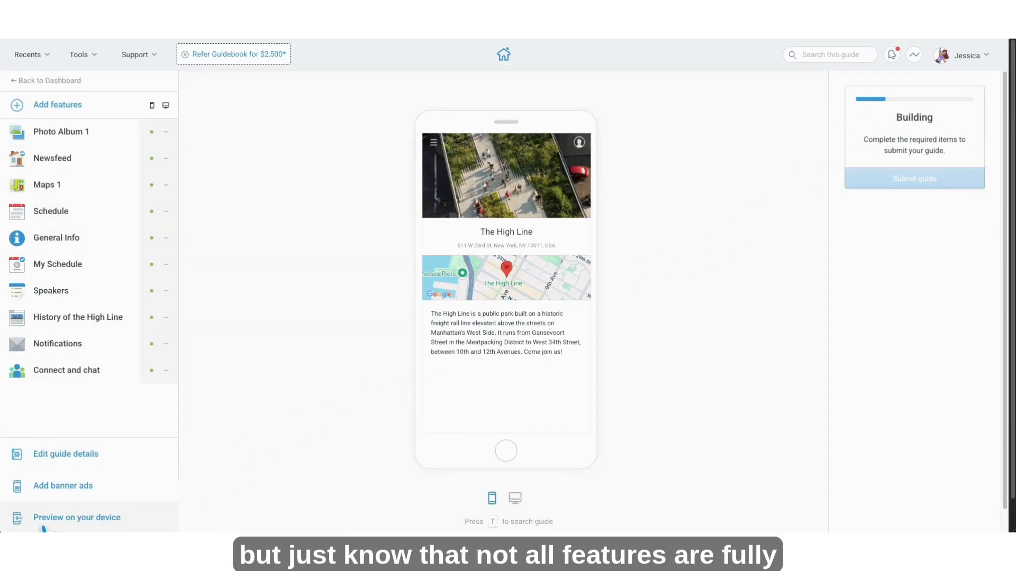
click(159, 521)
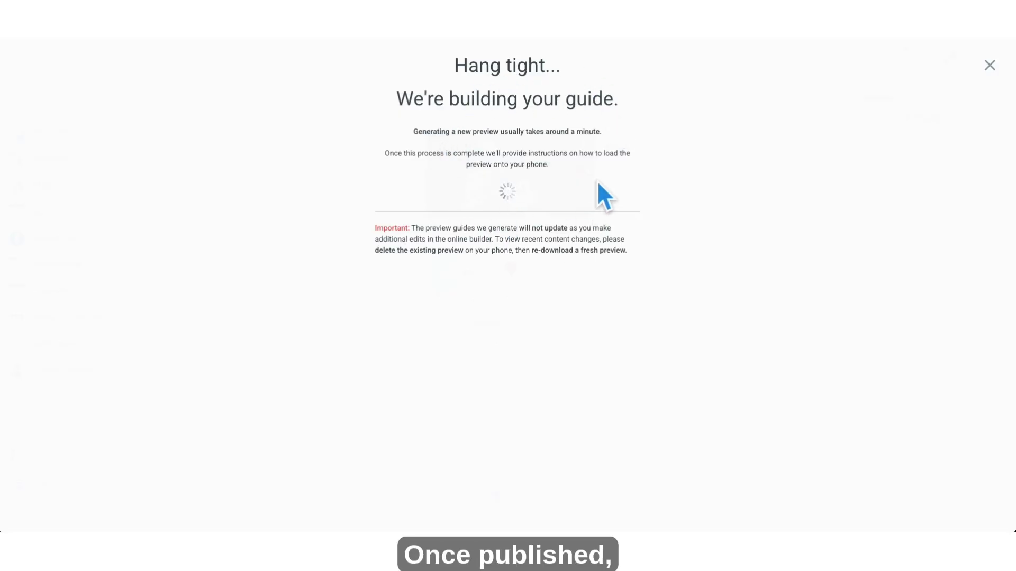
click(988, 65)
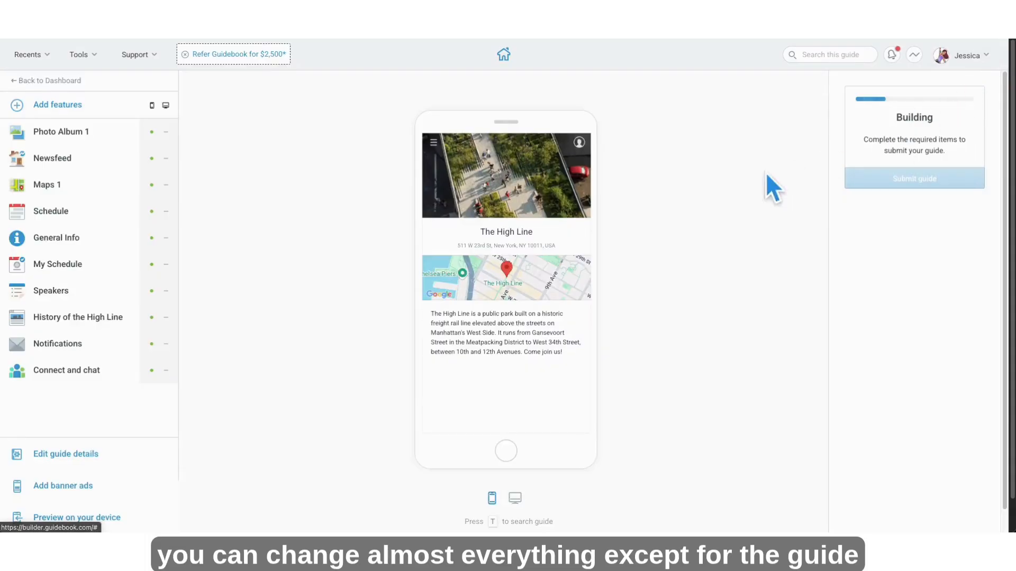
Review the guide details, covering the name, short name, event dates, expected attendance and privacy options, and close them.
click(118, 456)
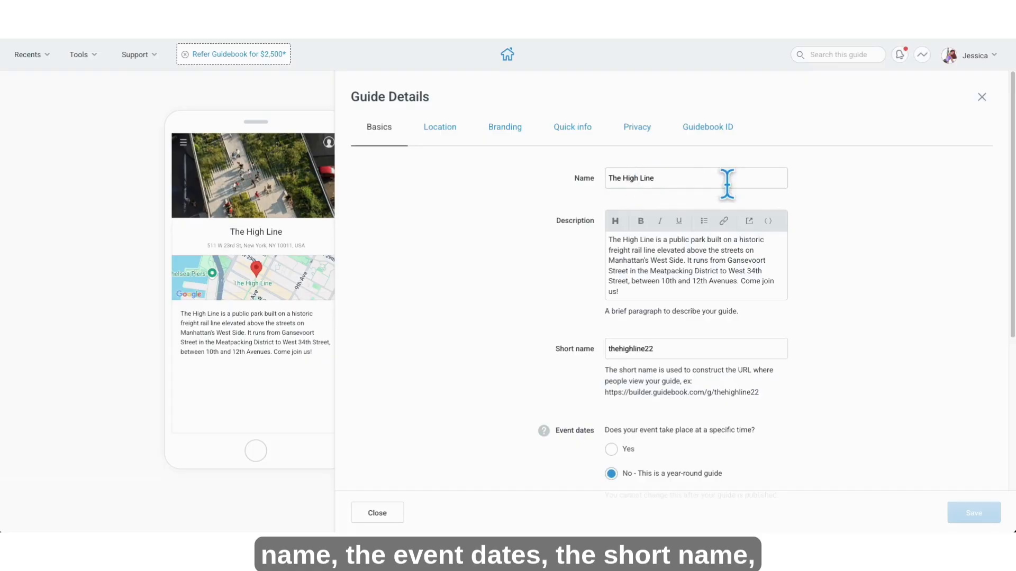
scroll(846, 310, down, 2)
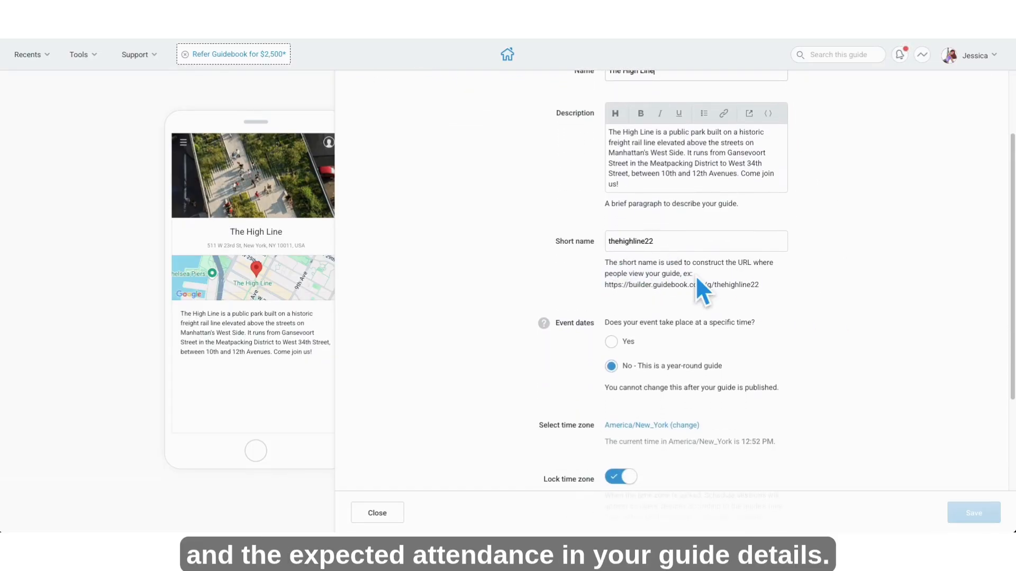
scroll(696, 279, down, 3)
scroll(668, 159, down, 1)
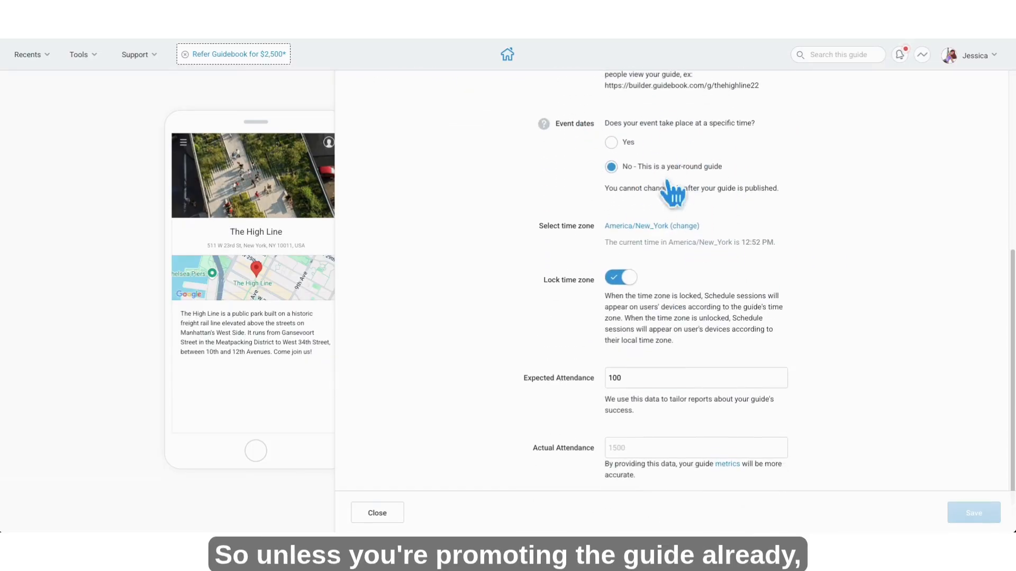
scroll(625, 332, up, 6)
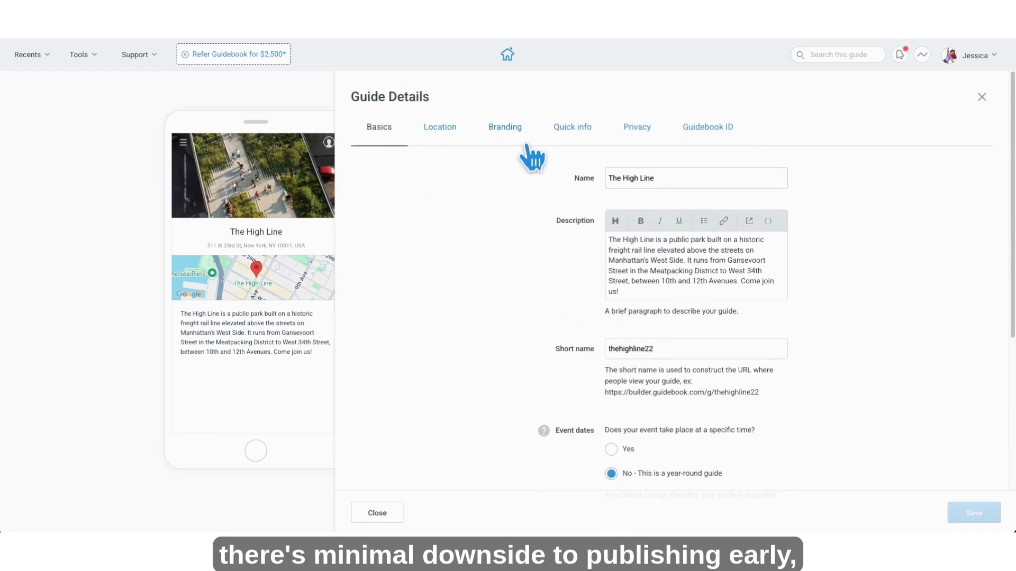
click(638, 130)
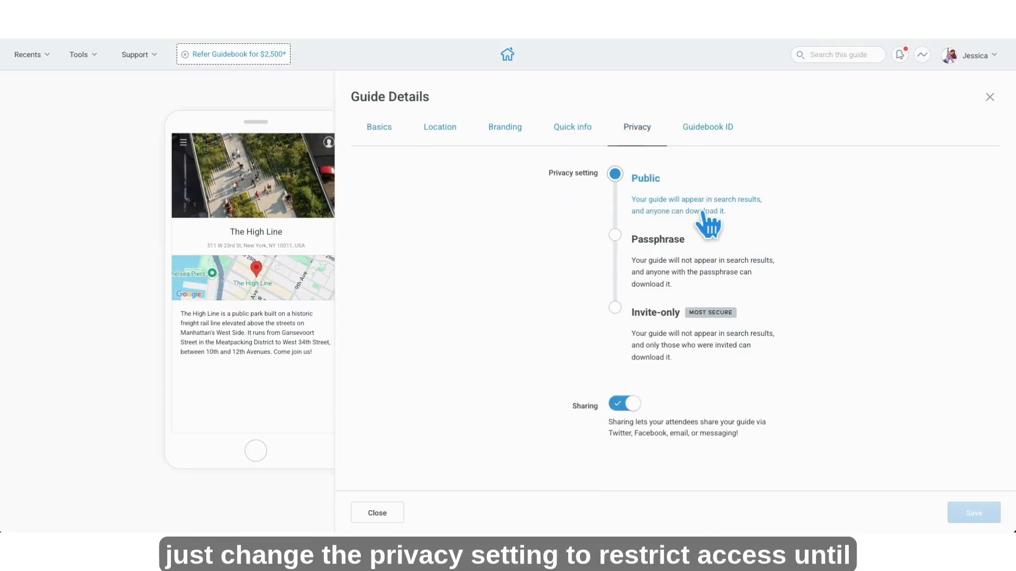
click(989, 97)
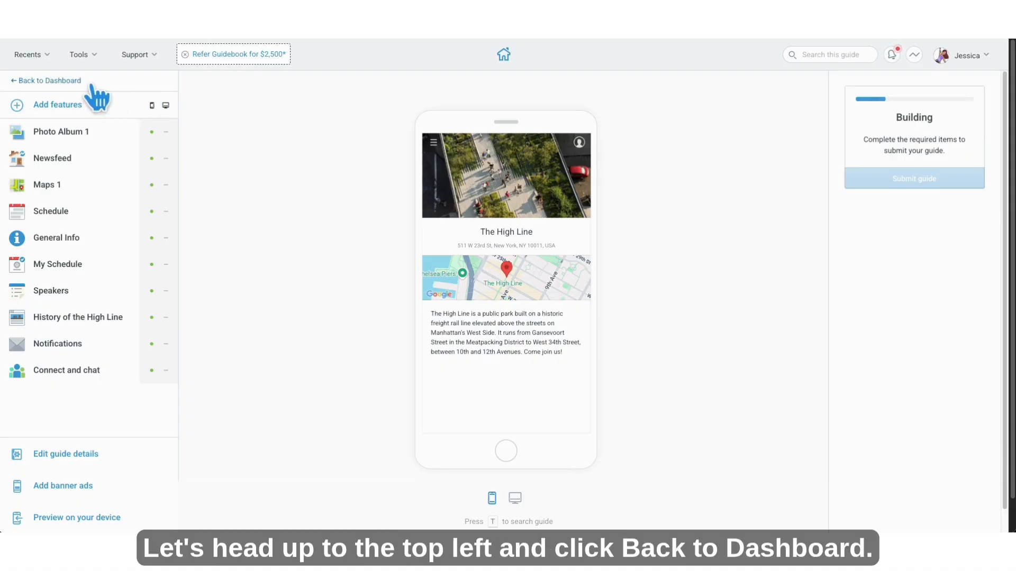
From the guide's dashboard, examine the roles available for new team members and the Leaderboard page.
click(48, 82)
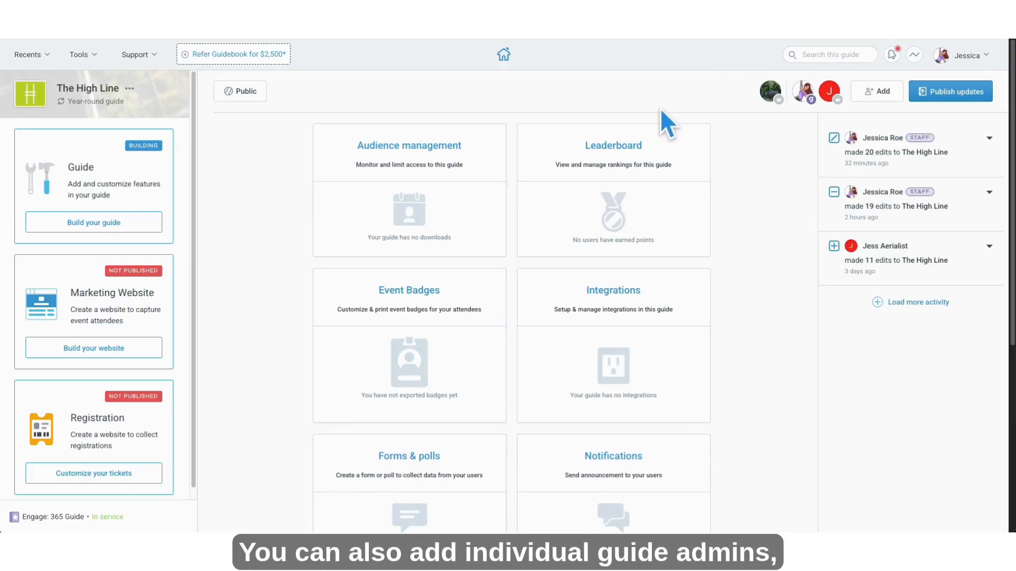
click(887, 99)
click(682, 148)
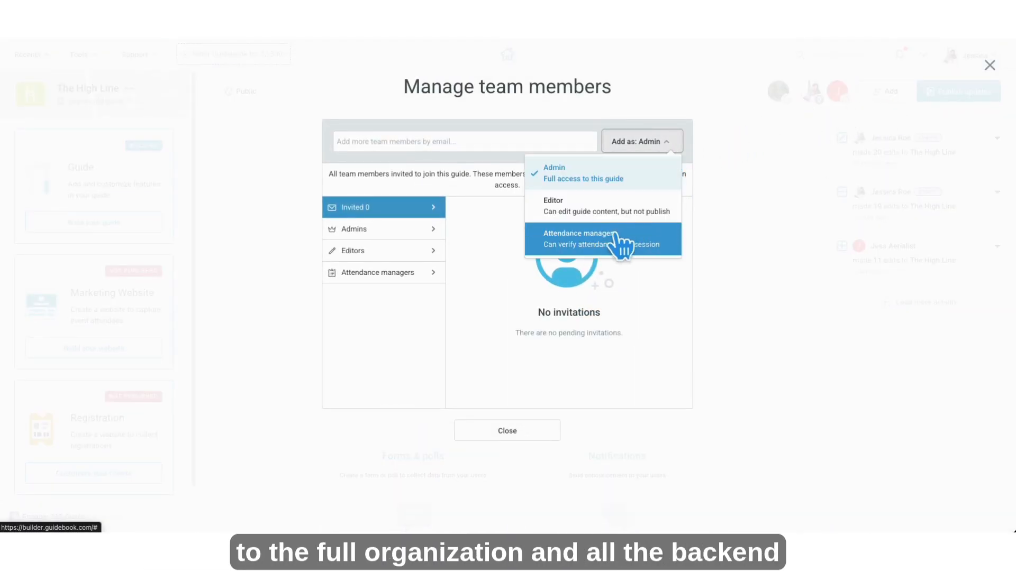
click(546, 428)
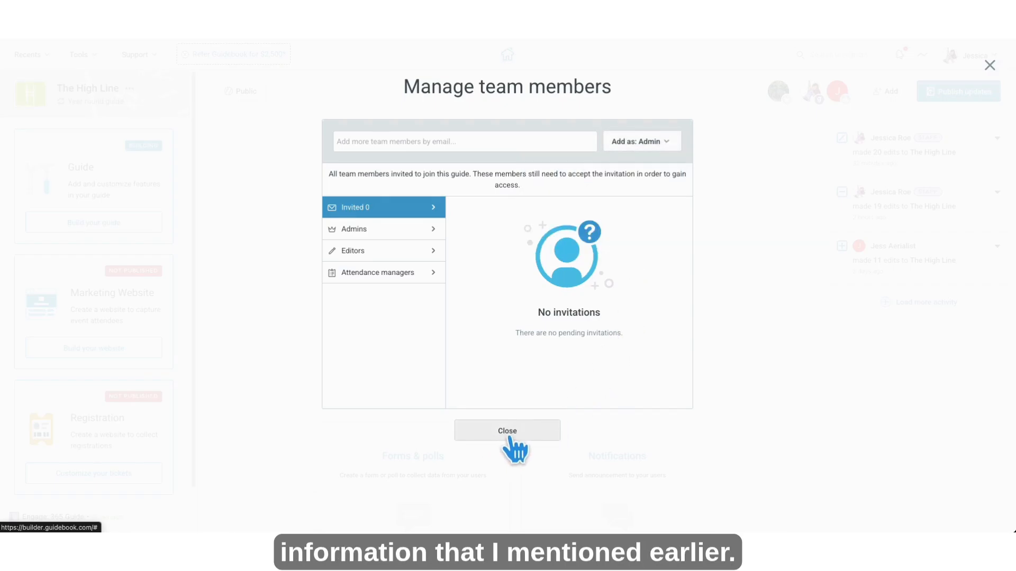
click(509, 434)
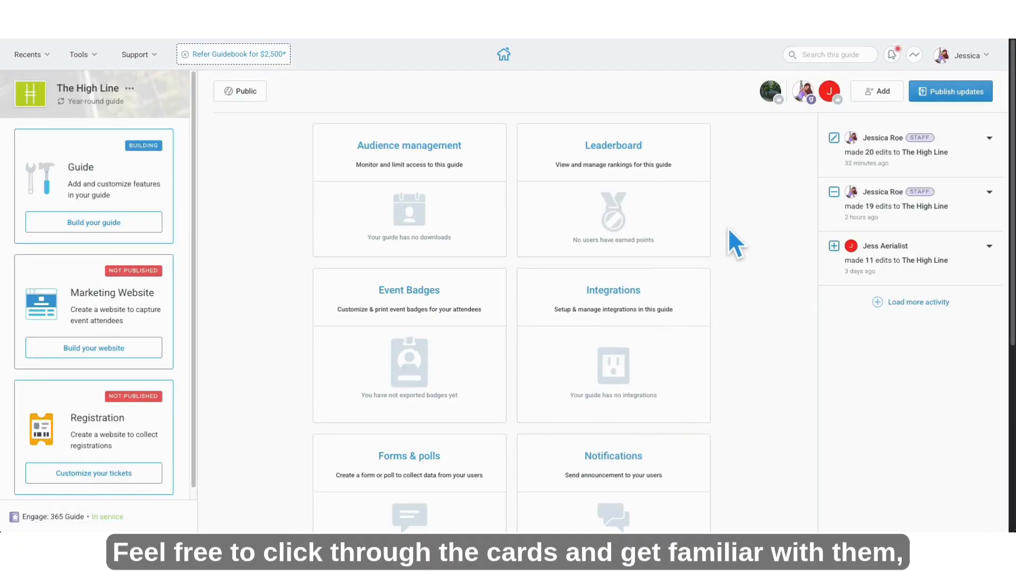
click(552, 151)
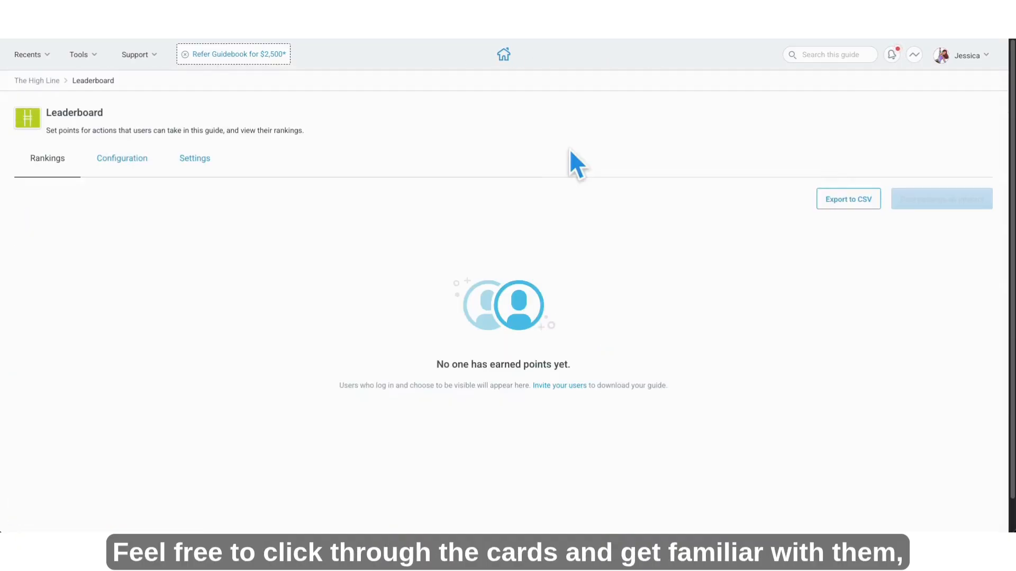
click(51, 82)
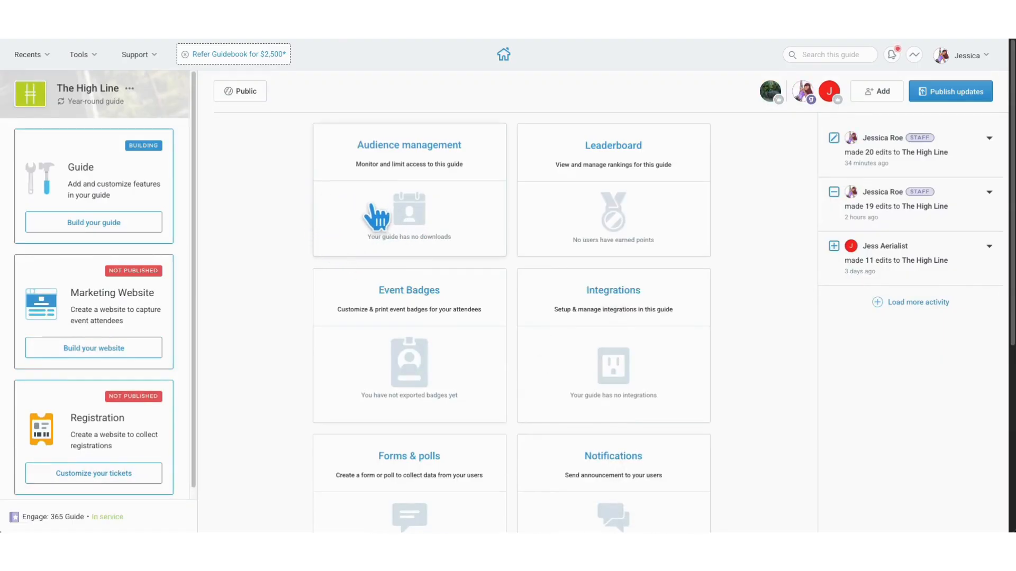
Bulk import the guide's users in Audience management from the file highline attendee import.csv and save the import.
click(371, 200)
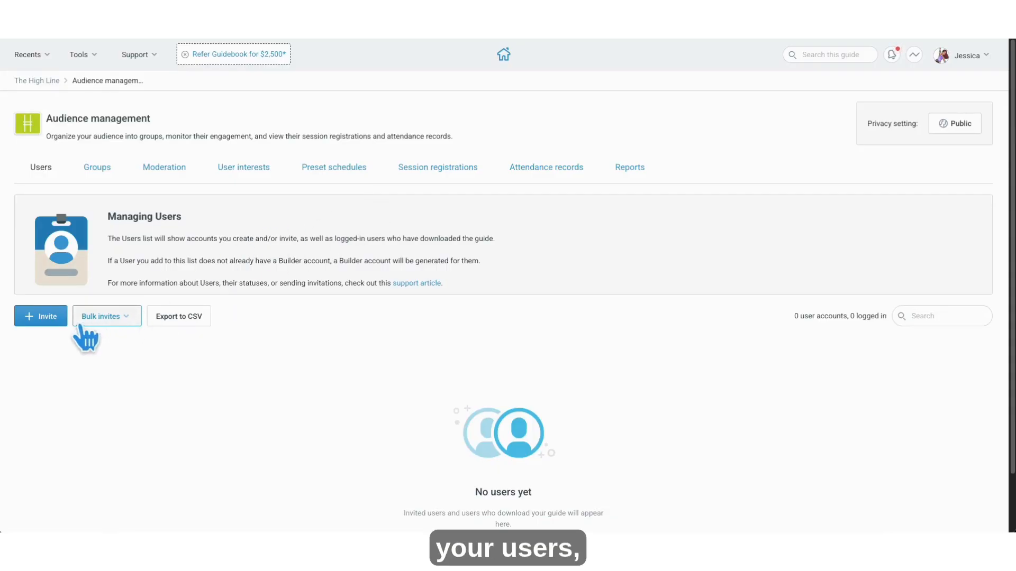
click(123, 325)
click(122, 350)
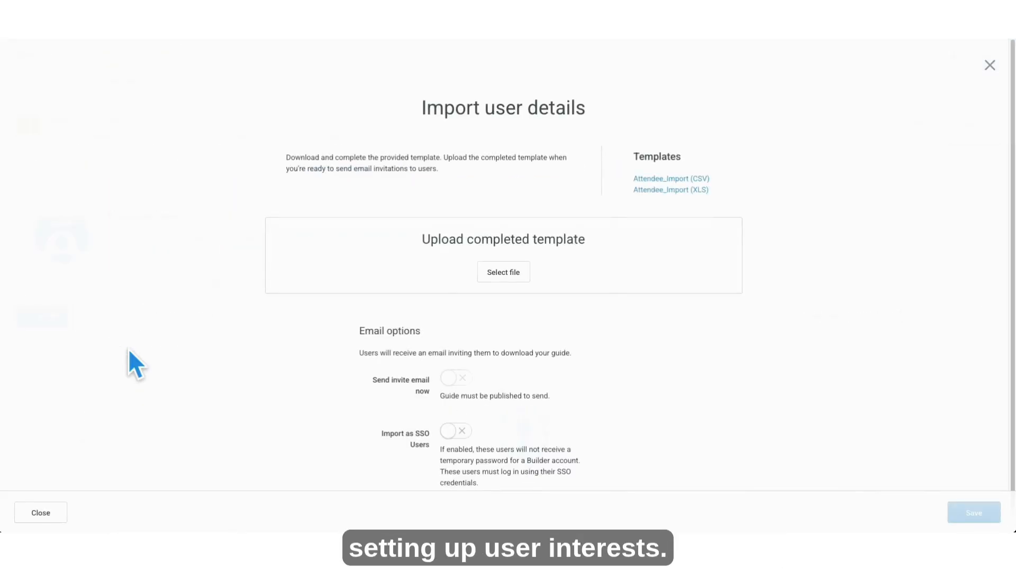
click(510, 281)
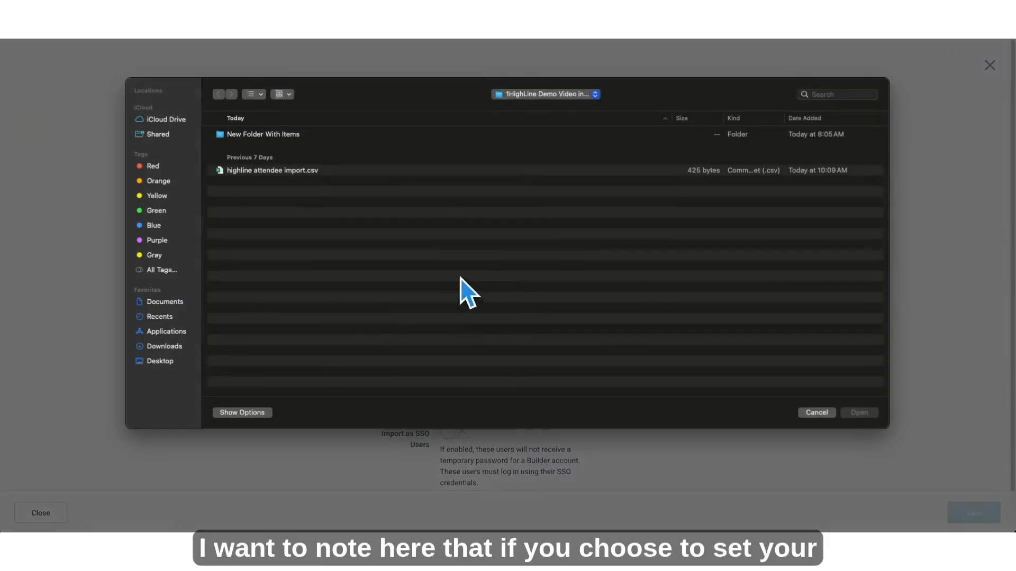
click(318, 171)
click(857, 412)
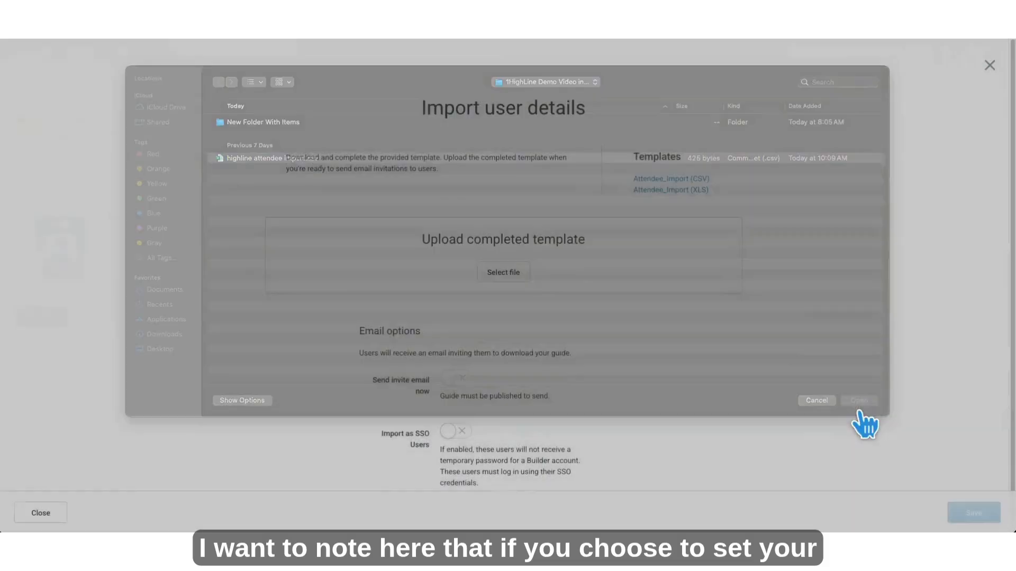
click(974, 511)
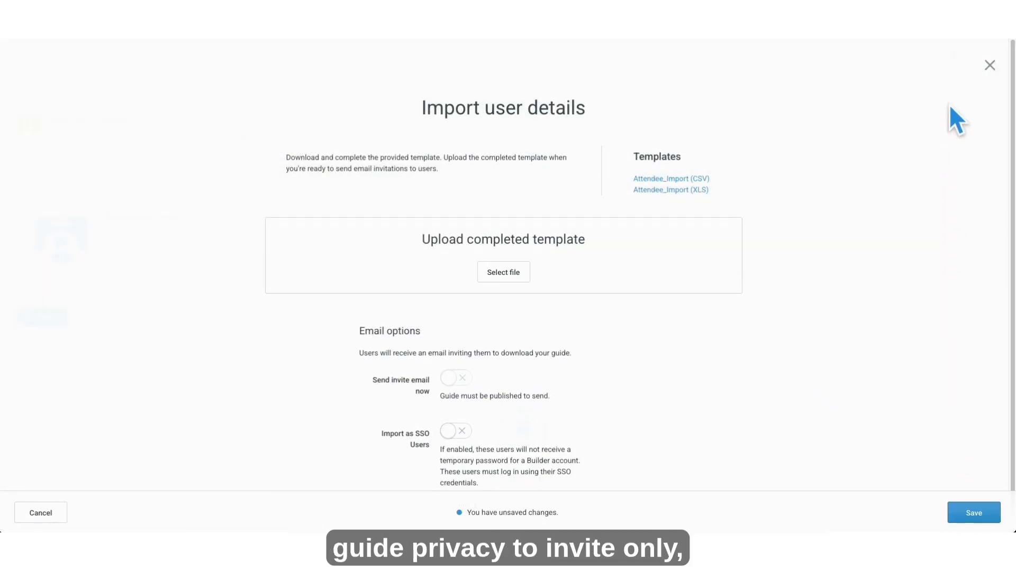
click(530, 197)
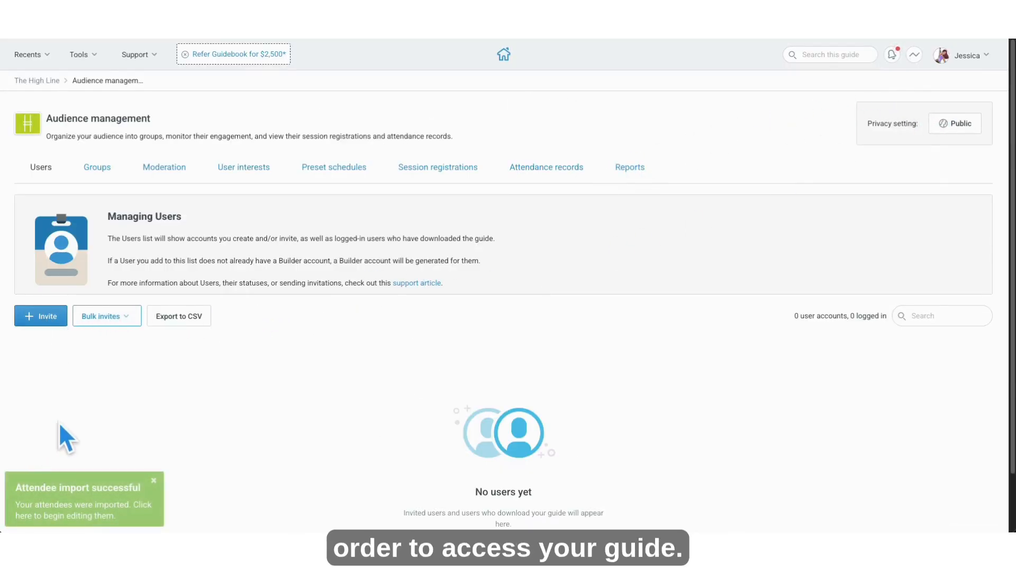
Dismiss the import notification and review the audience's groups, session registrations, attendance records and preset schedules.
click(97, 167)
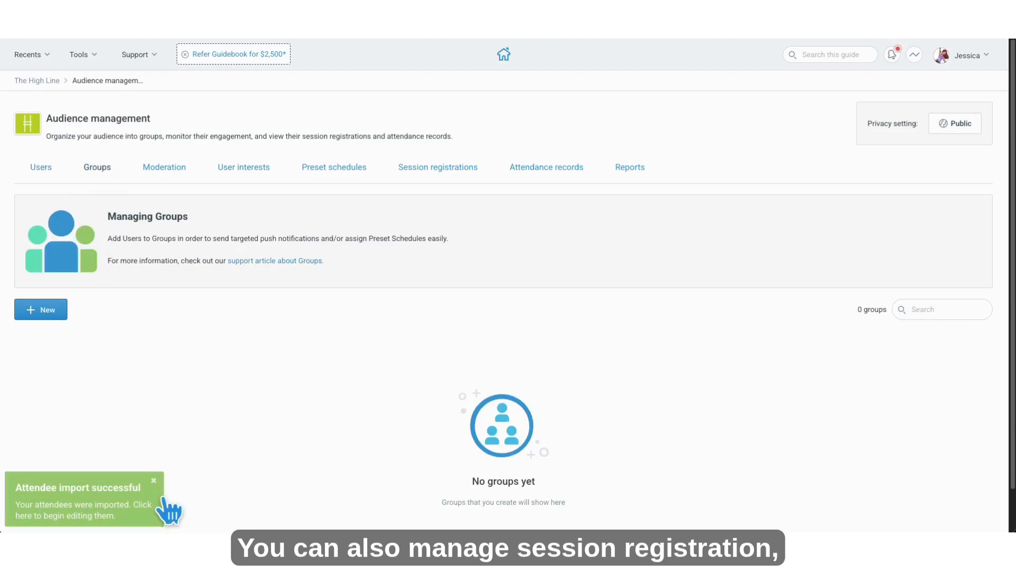
click(154, 480)
click(450, 168)
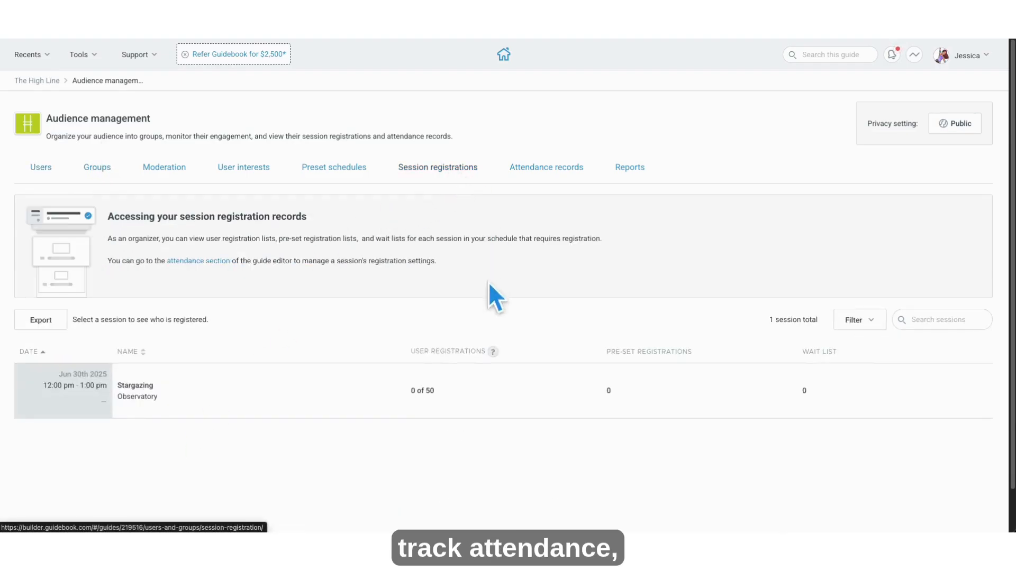
click(538, 170)
click(330, 177)
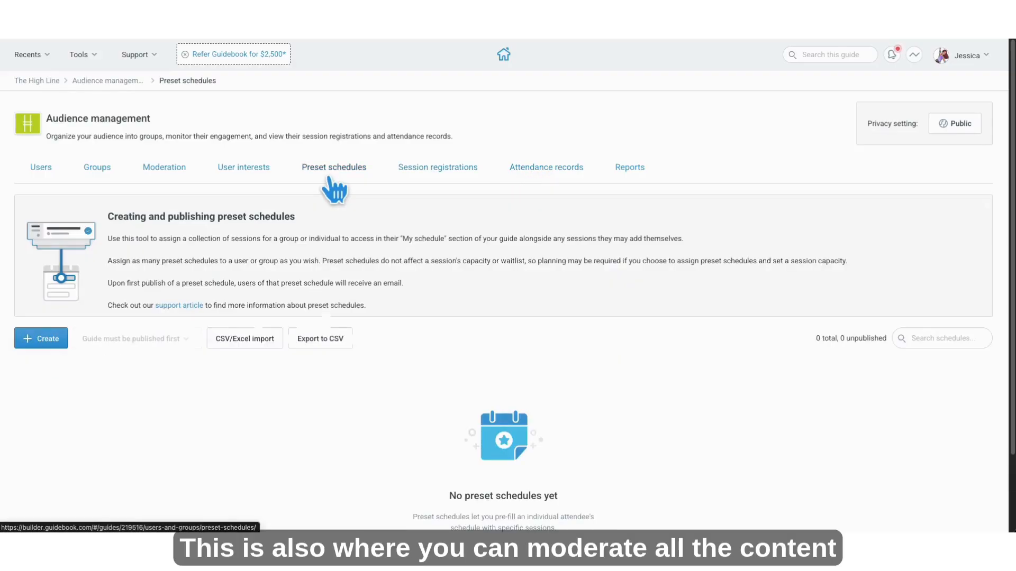
Examine the audience's users and groups and the moderation lists for users, posts and photos.
click(33, 176)
click(106, 170)
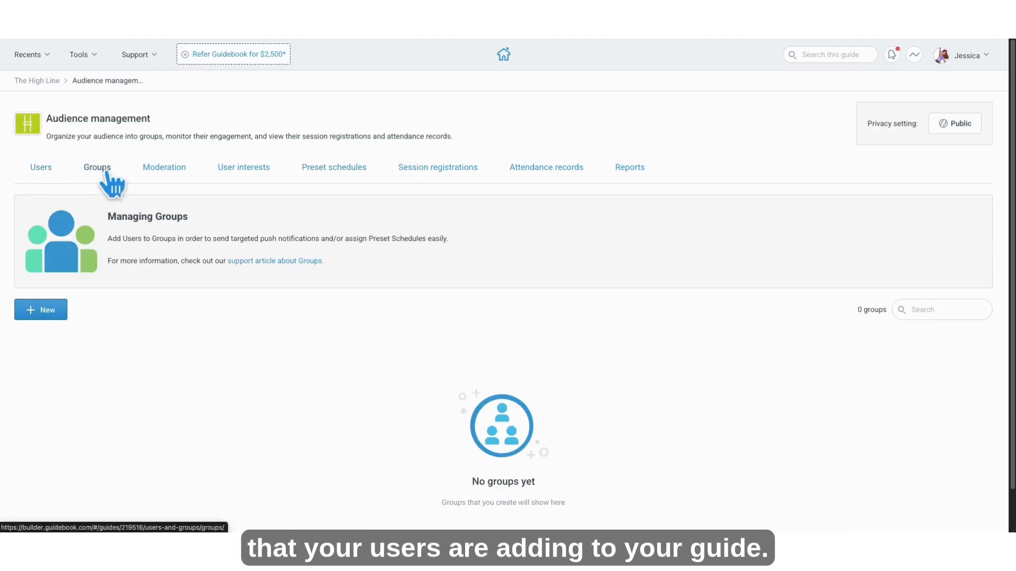
click(151, 169)
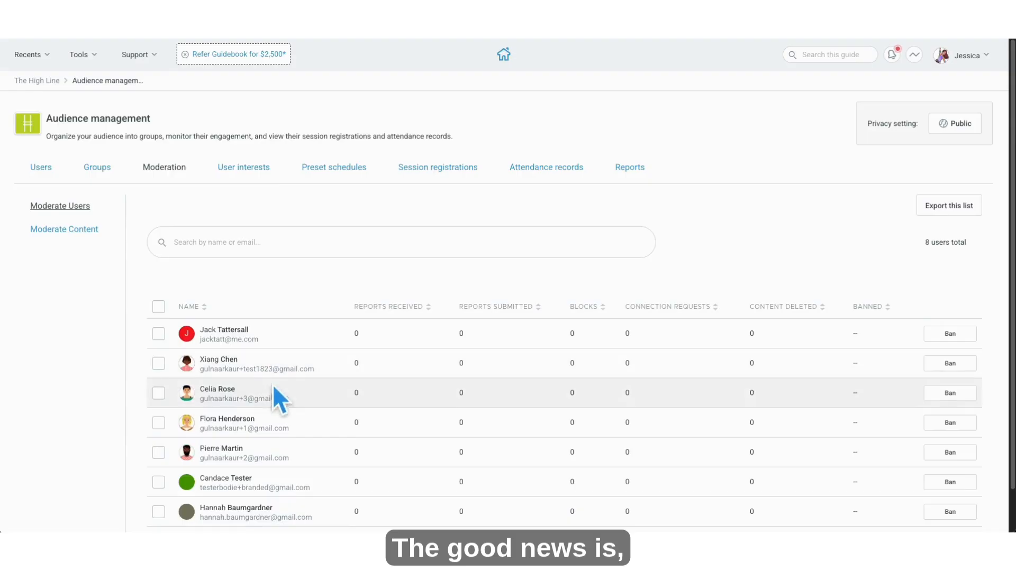
click(76, 231)
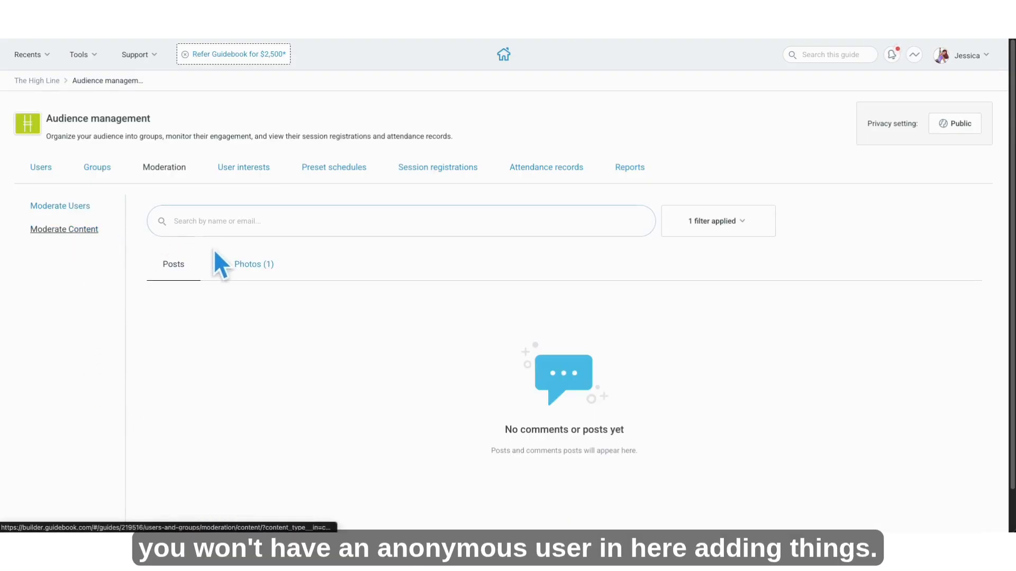
click(264, 265)
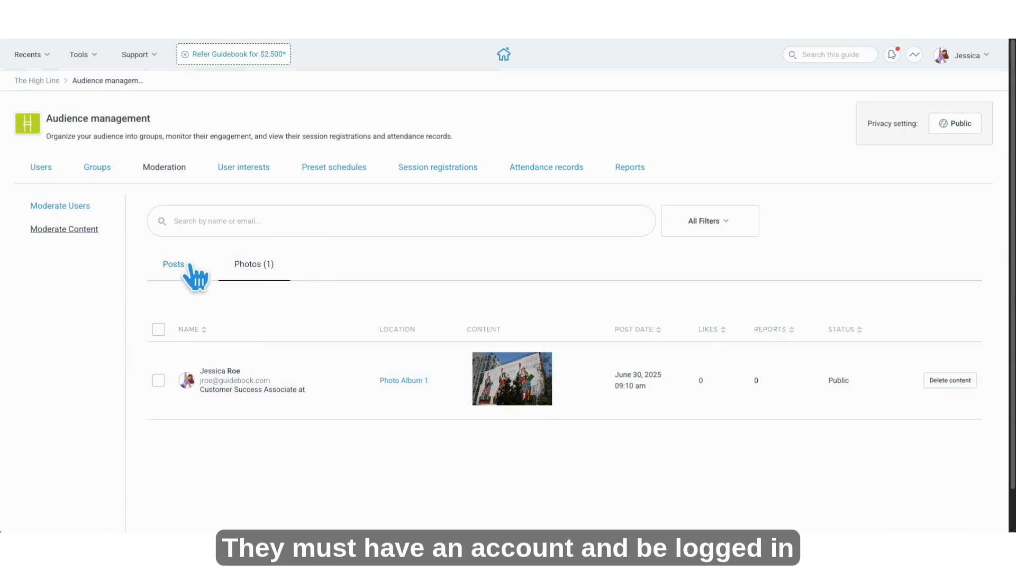
click(192, 268)
click(78, 211)
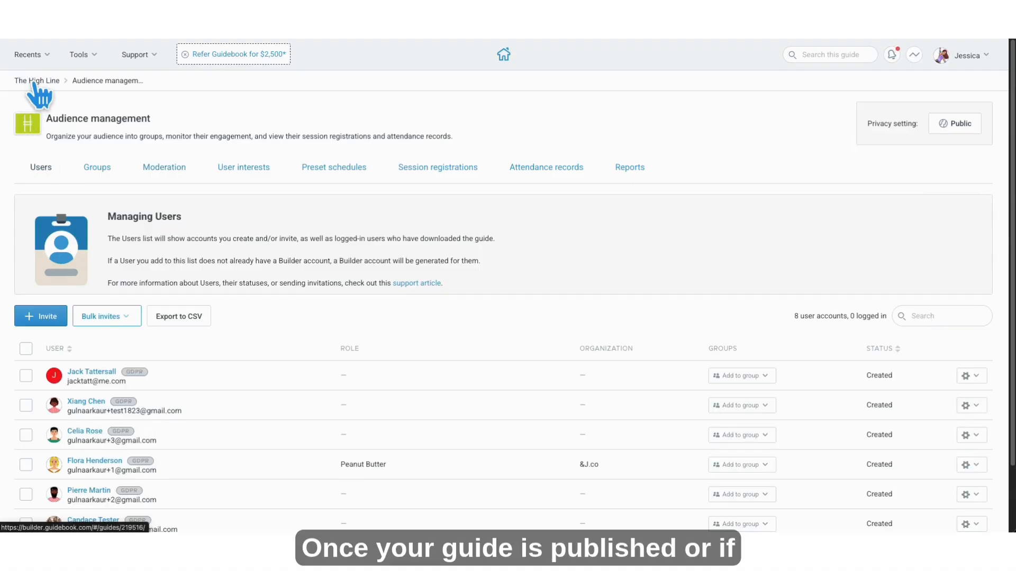
Open the guide's Promote section and examine the Guidebook Web address, poster and email template resources.
click(33, 82)
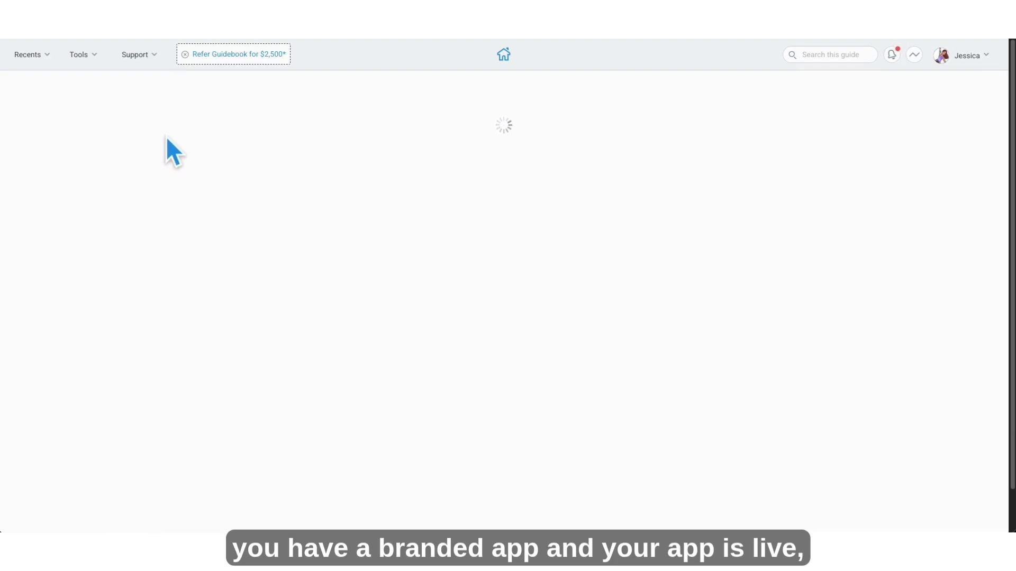
scroll(304, 358, down, 5)
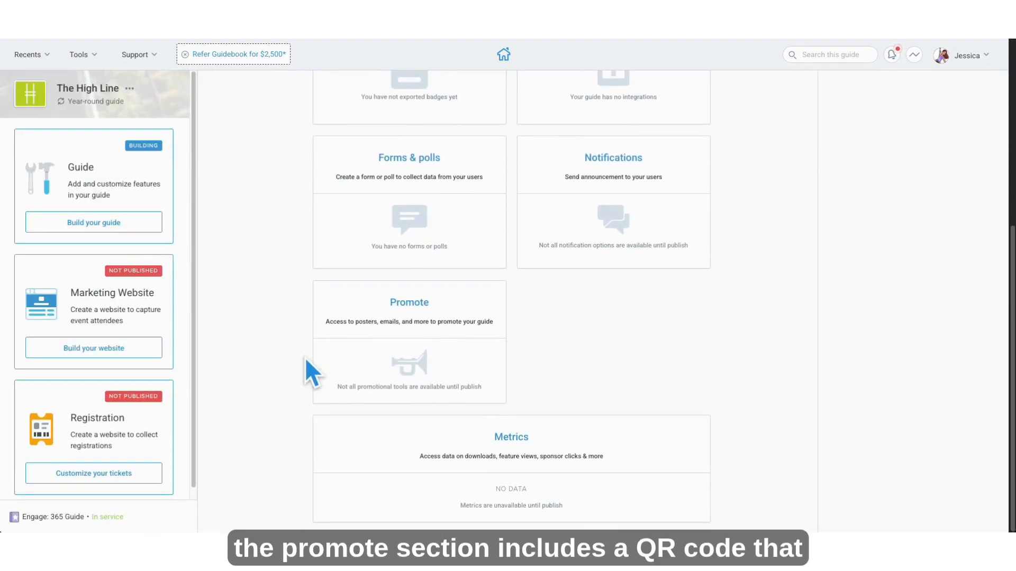
click(421, 341)
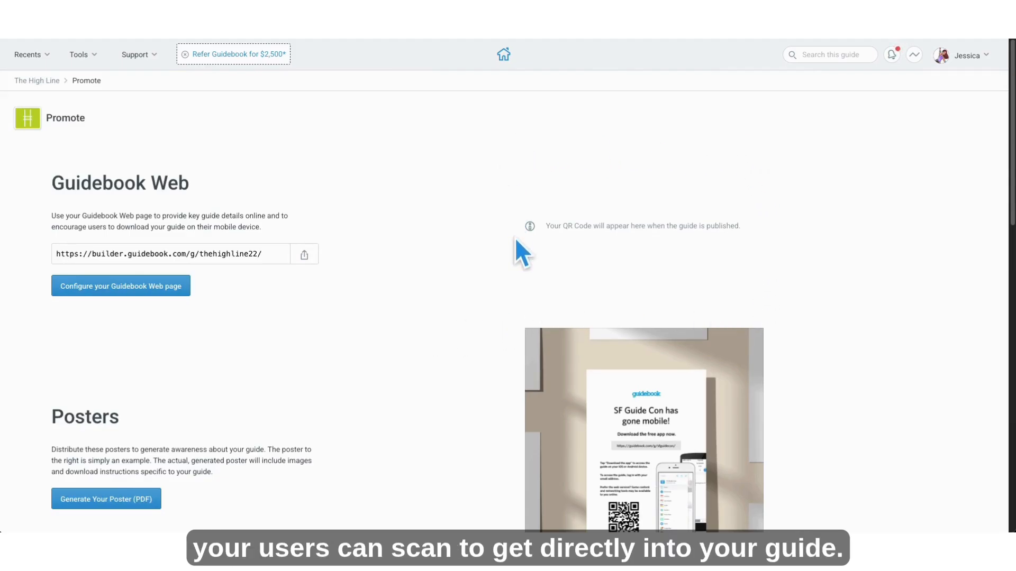
scroll(371, 307, down, 1)
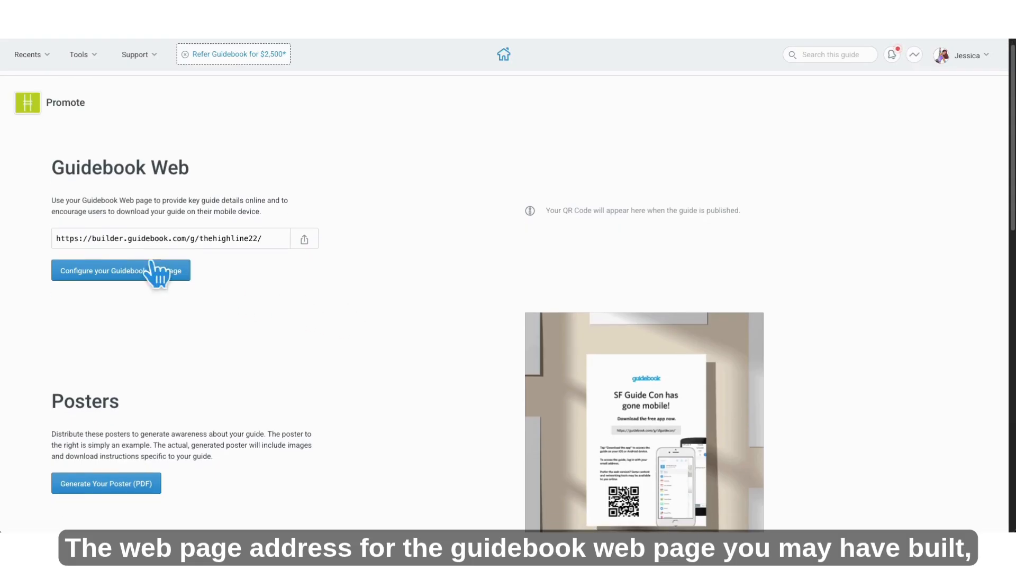
scroll(473, 376, down, 5)
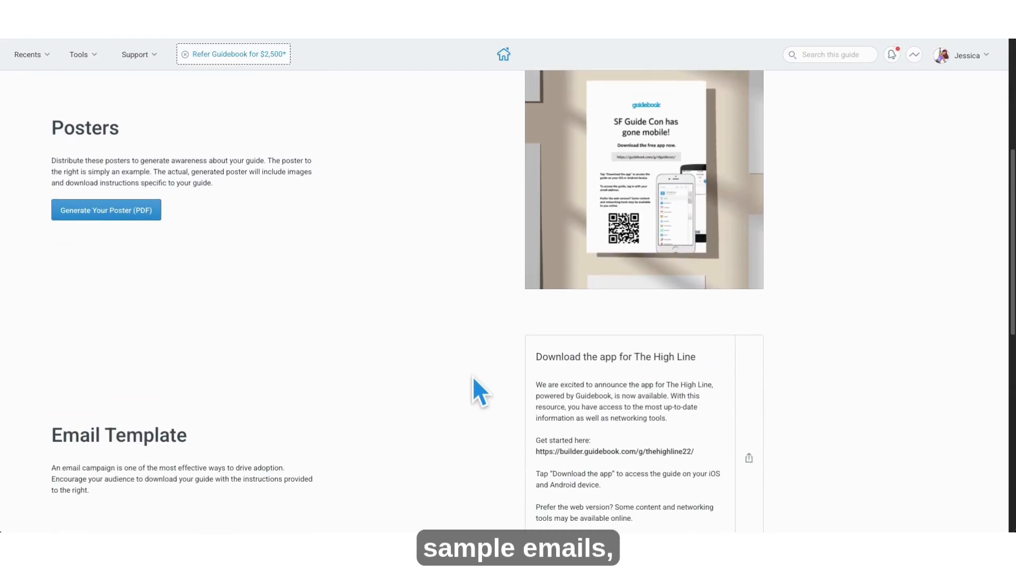
scroll(474, 379, down, 5)
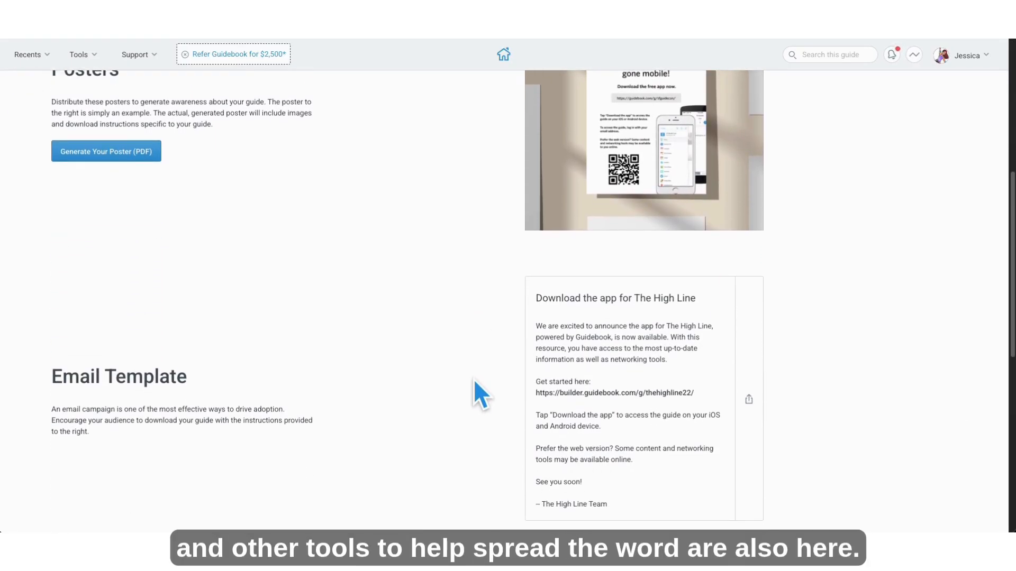
scroll(474, 379, down, 2)
scroll(474, 379, up, 7)
scroll(475, 382, up, 5)
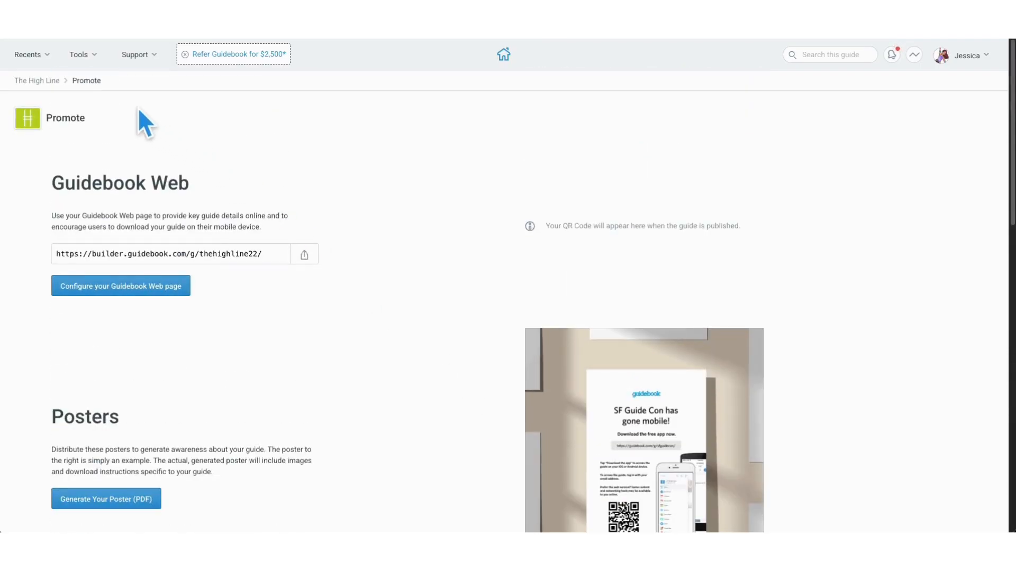
Start composing a notification for the guide's users and explore sending it immediately or at a future date and time.
click(41, 81)
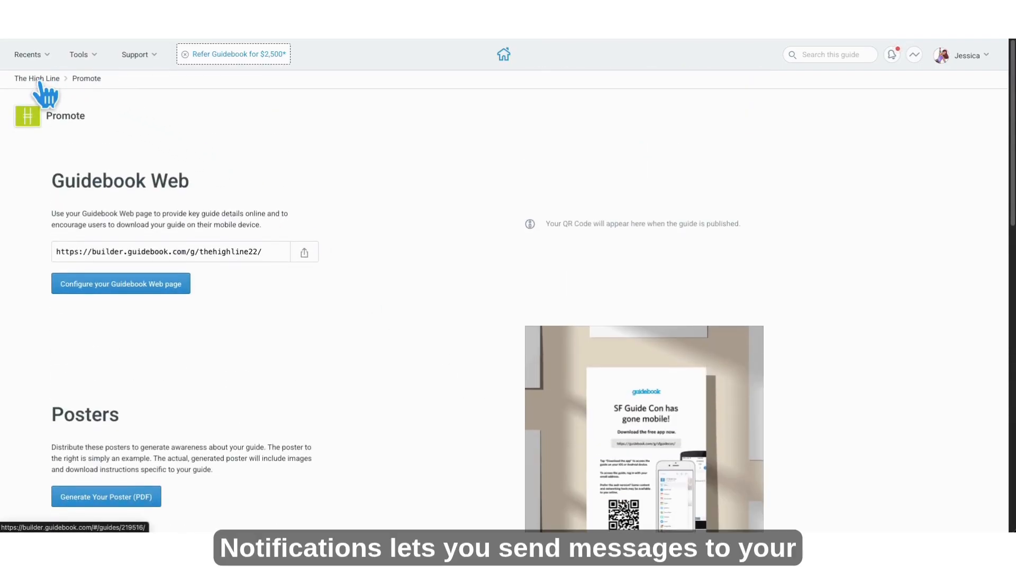
scroll(741, 418, down, 1)
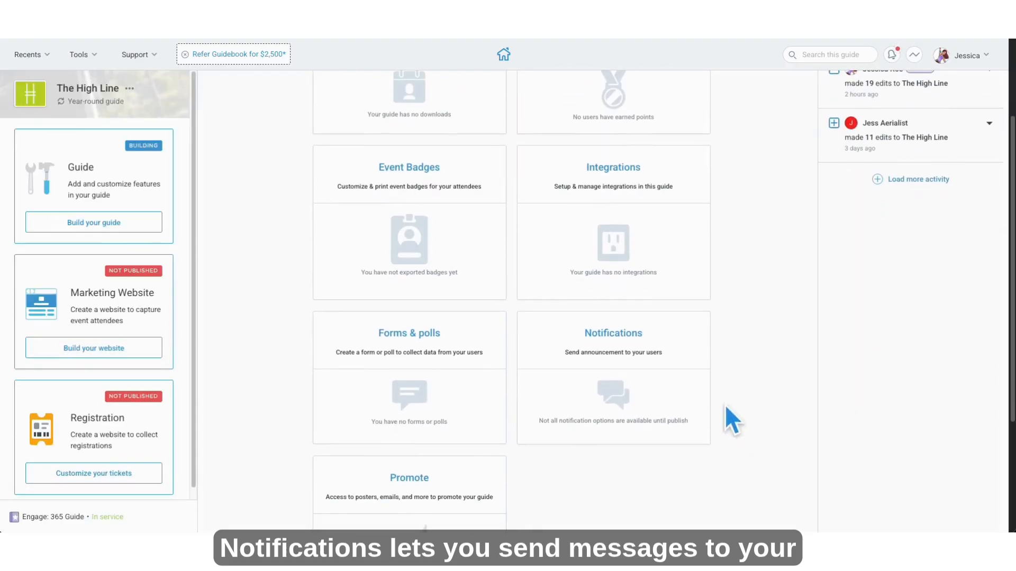
click(646, 389)
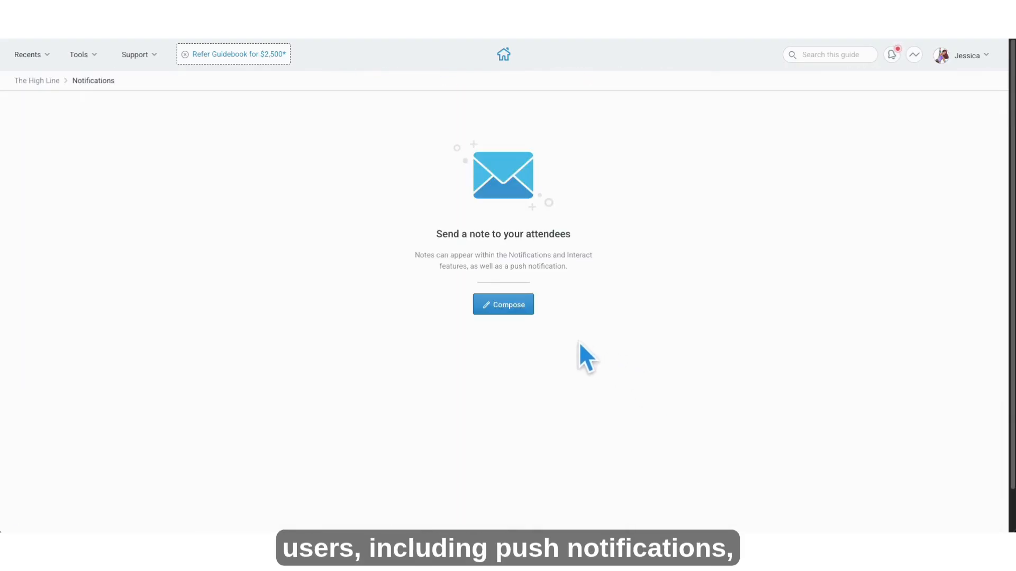
click(513, 312)
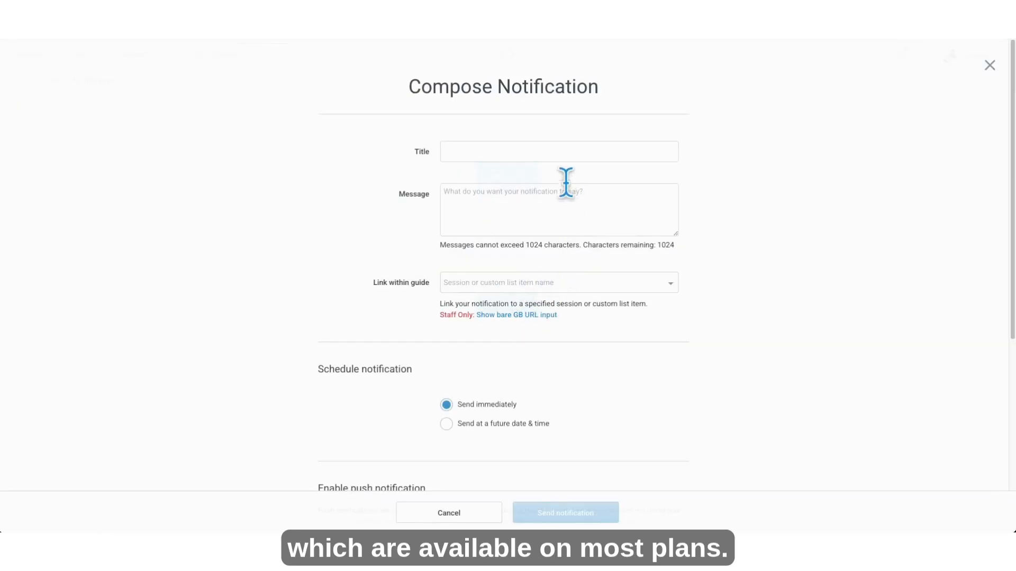
click(447, 424)
click(447, 405)
click(446, 423)
scroll(447, 433, down, 5)
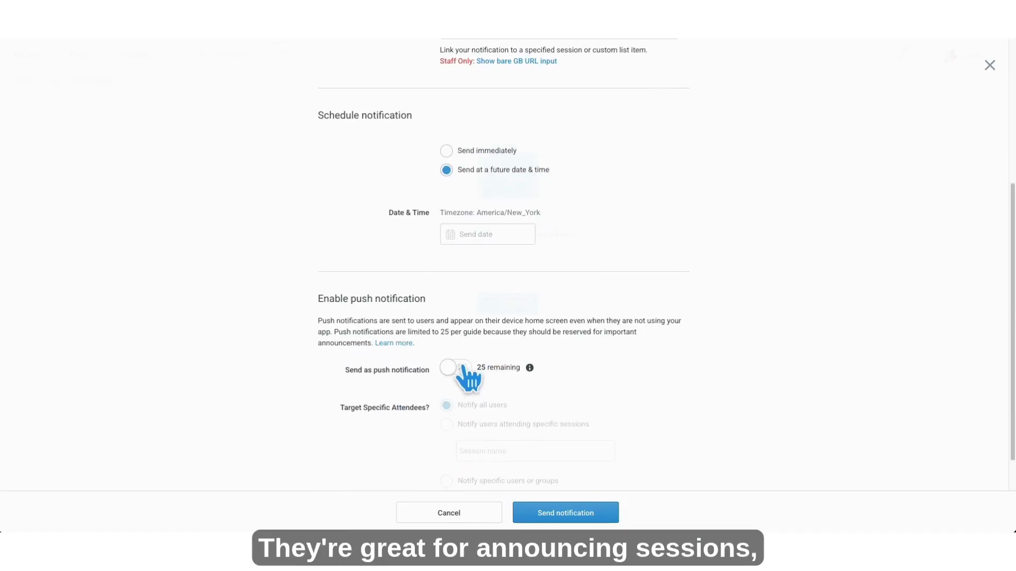
Examine the notification's push and attendee targeting options, and close the composer without sending.
click(462, 368)
click(455, 371)
scroll(509, 401, down, 2)
scroll(513, 418, up, 5)
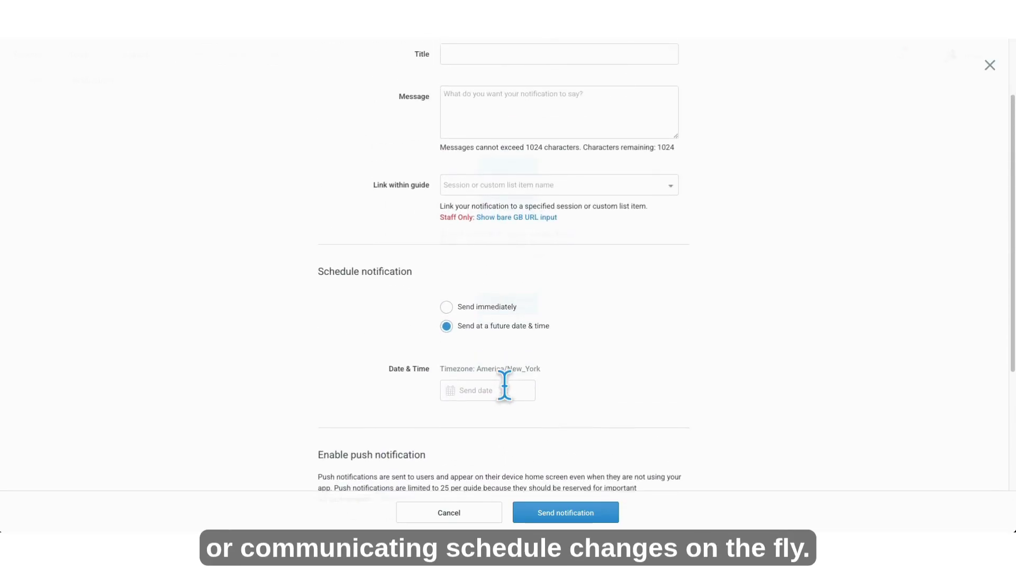
scroll(504, 386, up, 2)
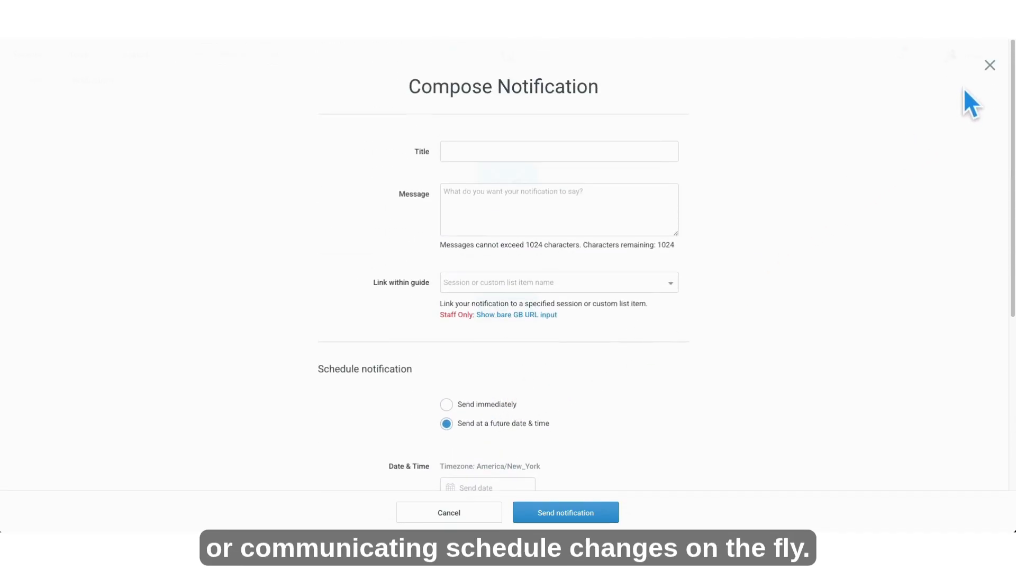
click(989, 66)
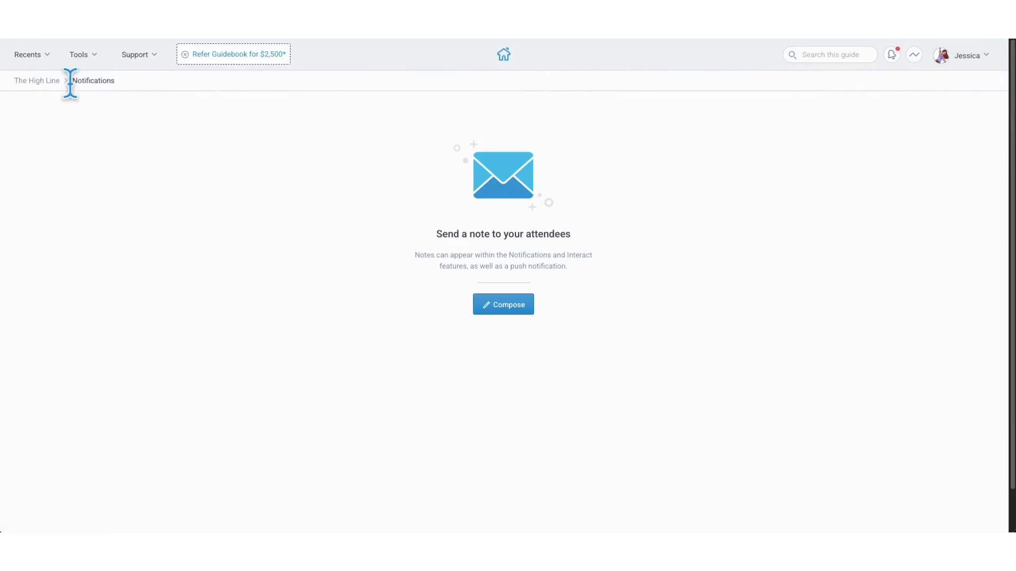
Start a new form in the guide's Forms & polls section and view the purposes it can have.
click(40, 80)
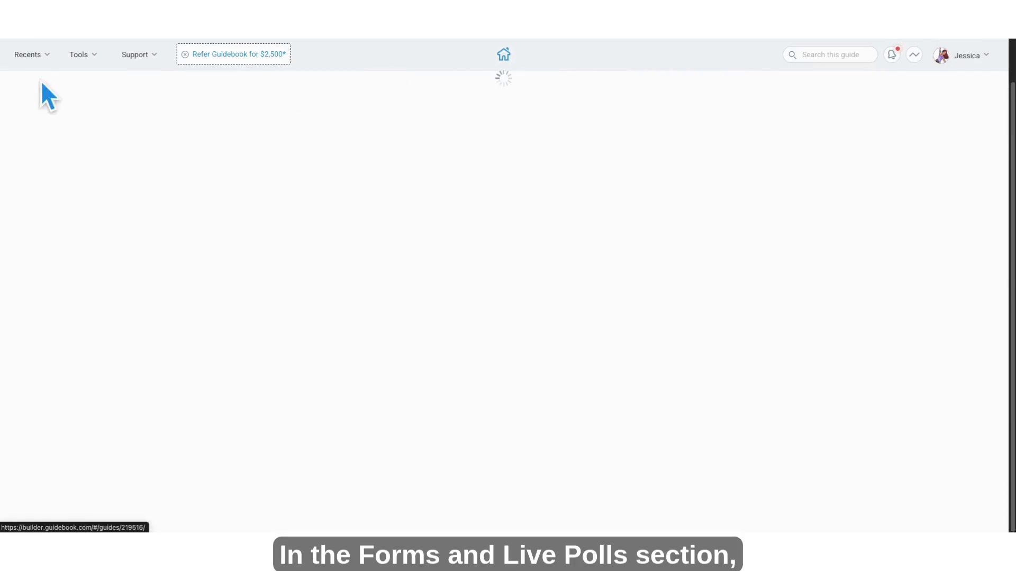
scroll(423, 392, down, 5)
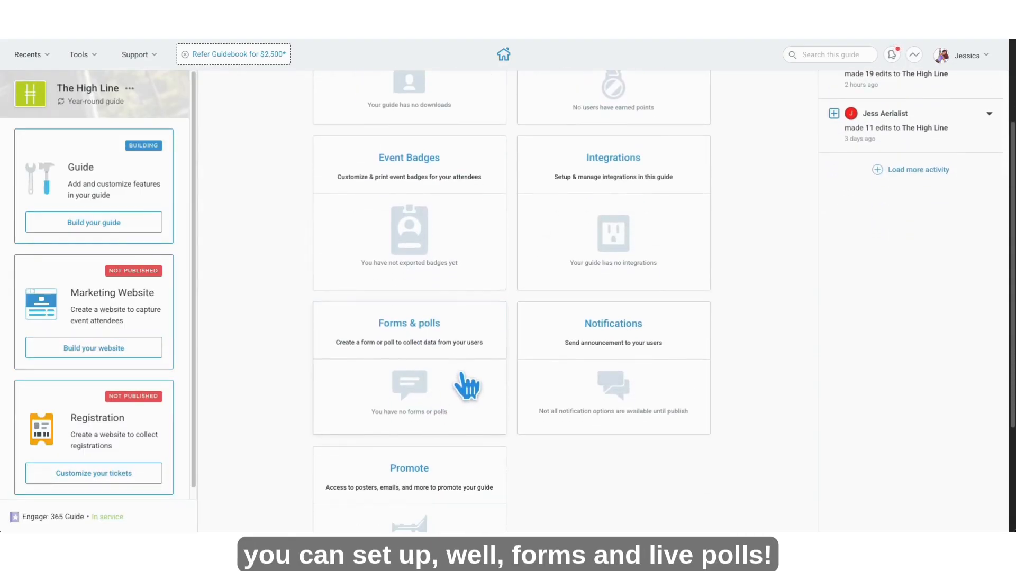
click(462, 375)
scroll(461, 374, down, 2)
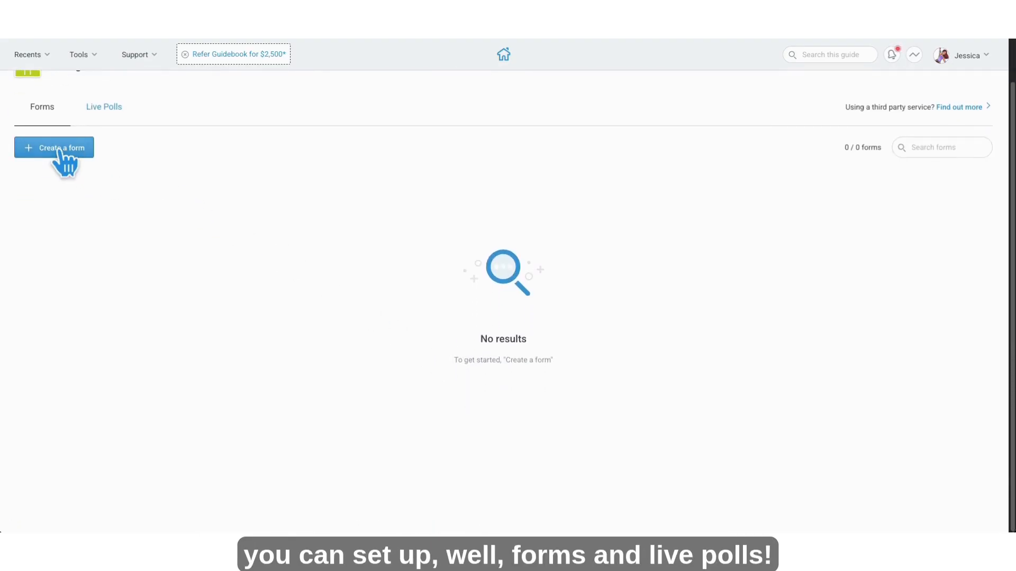
click(59, 149)
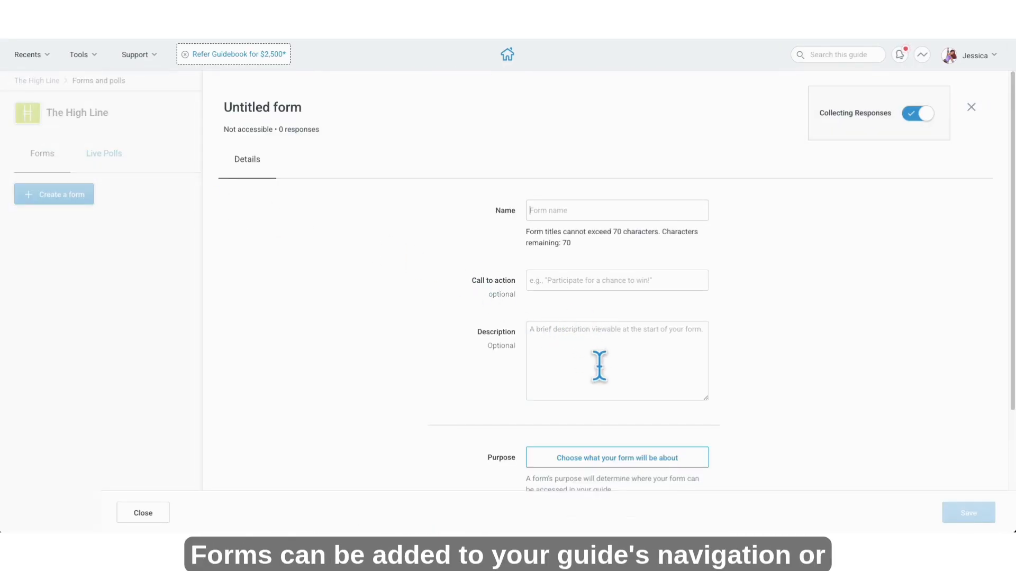
click(598, 362)
click(613, 463)
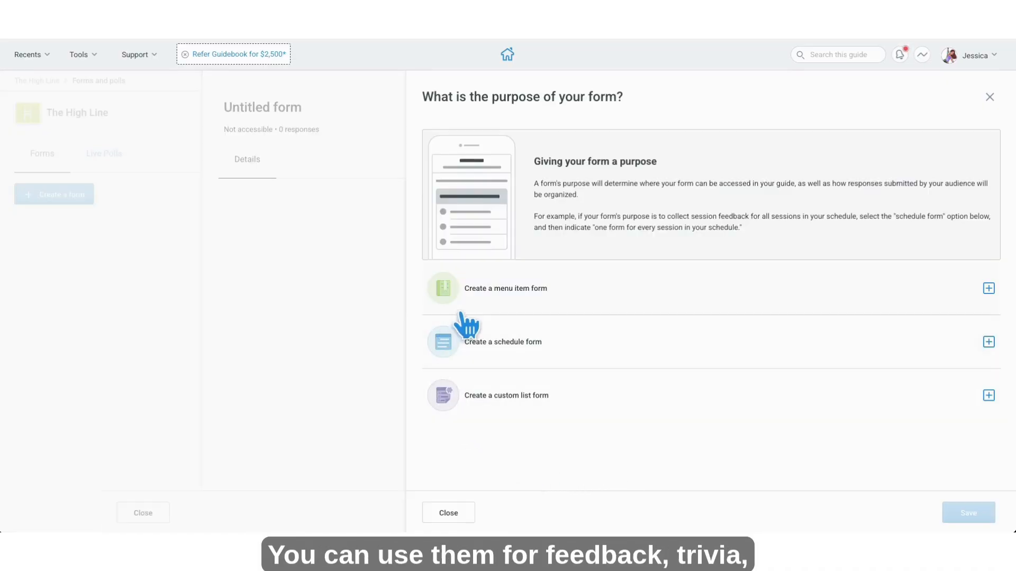
Try a schedule form for every session in a specified track, and discard the unsaved form.
click(587, 351)
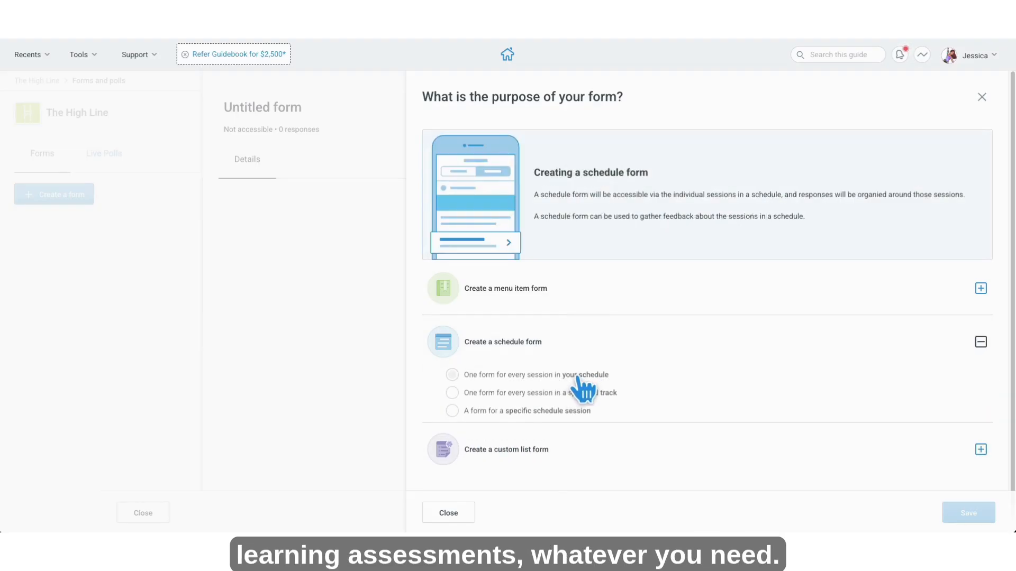
click(509, 396)
click(536, 420)
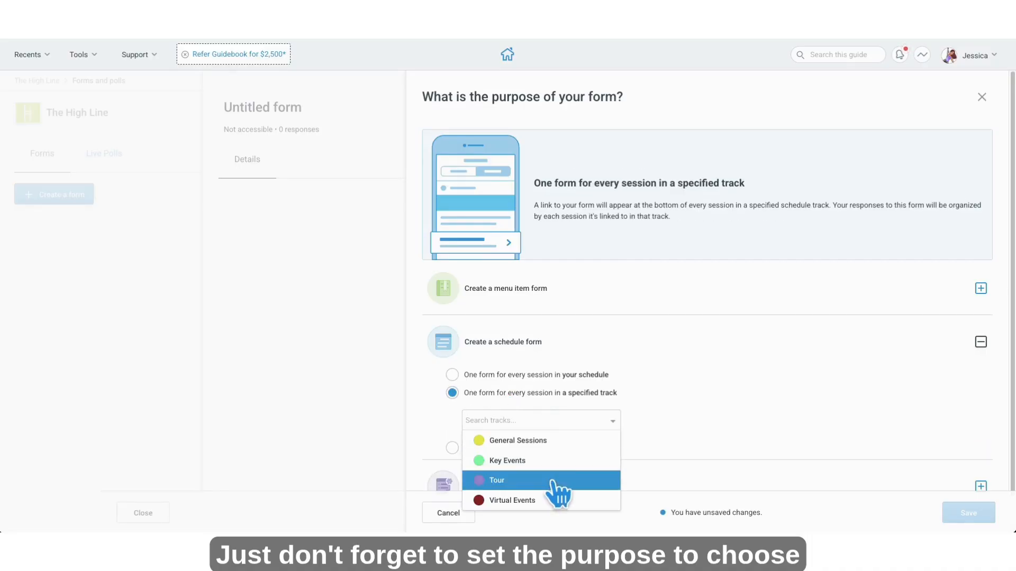
click(447, 514)
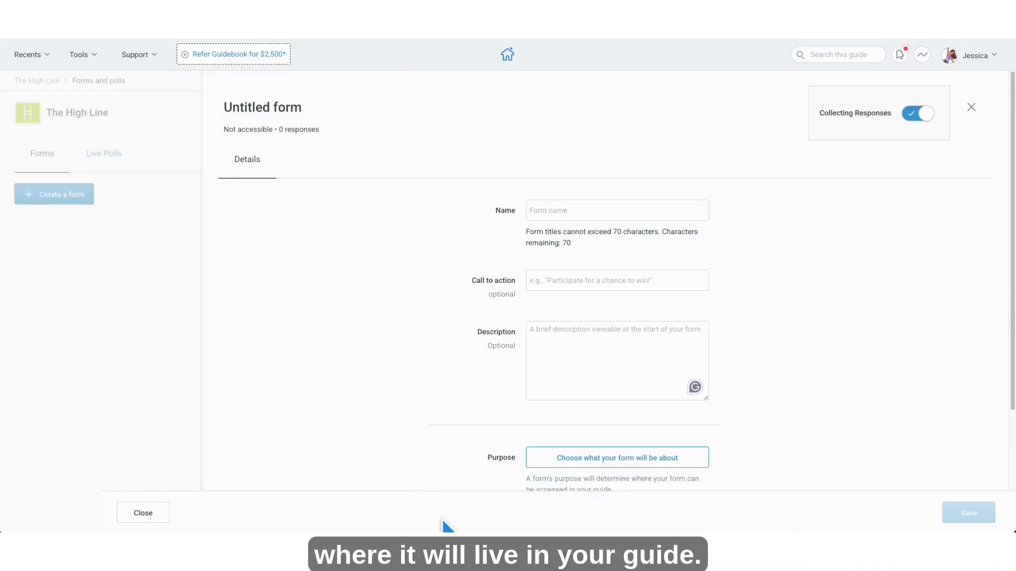
click(156, 516)
View the guide's Live Polls page and the Leaderboard's rankings and point configuration.
click(109, 156)
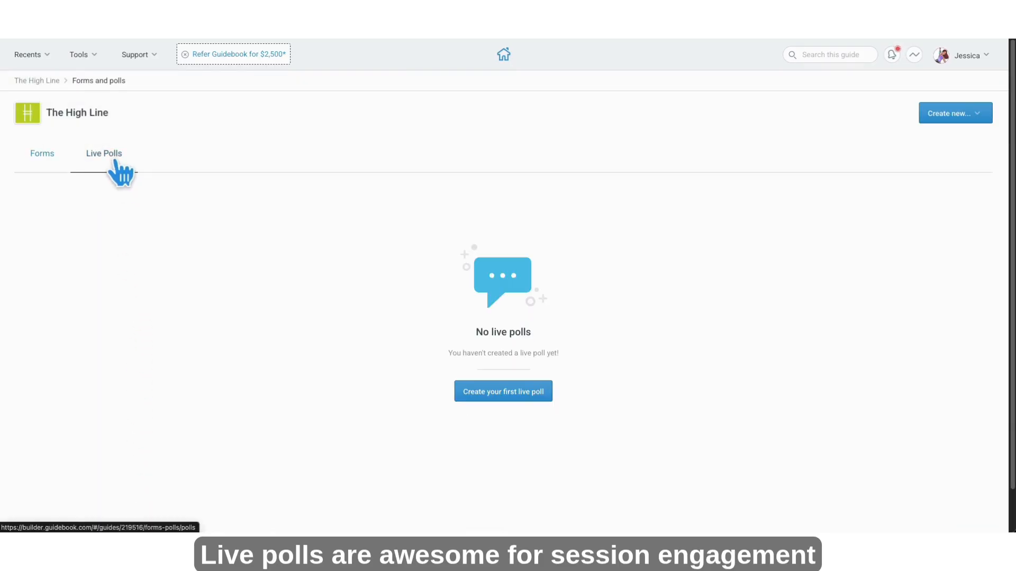
click(49, 83)
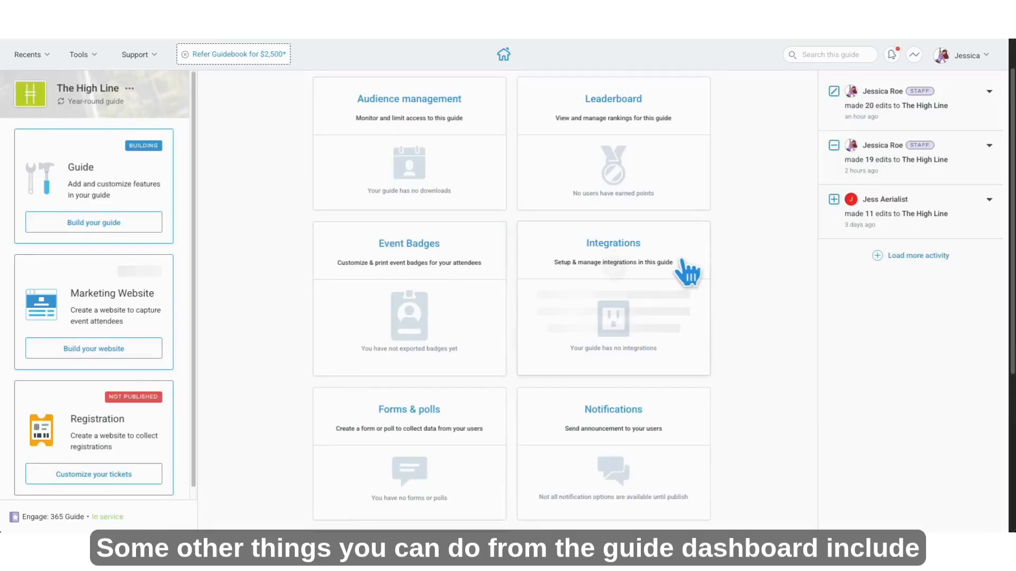
click(685, 180)
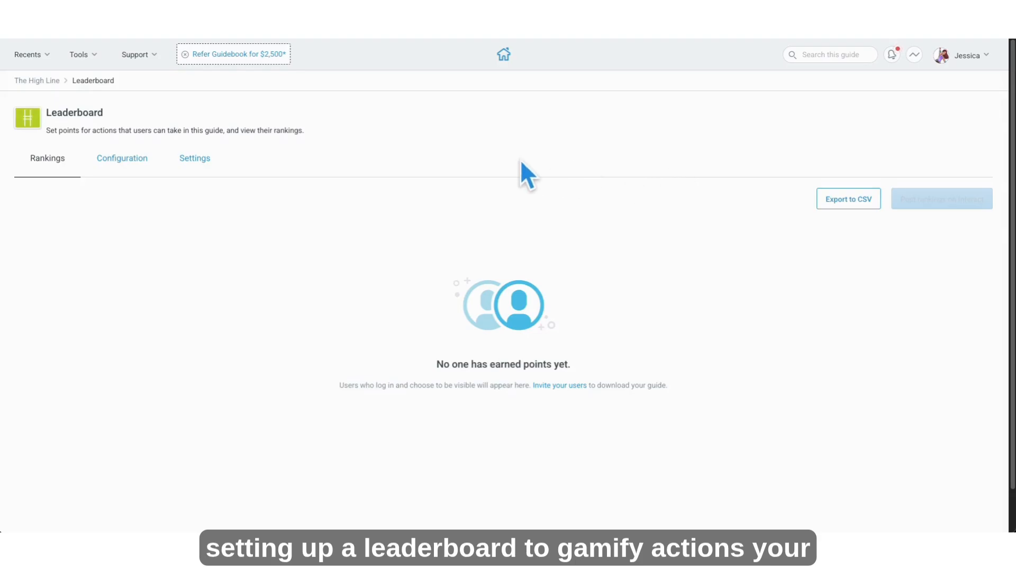
click(140, 161)
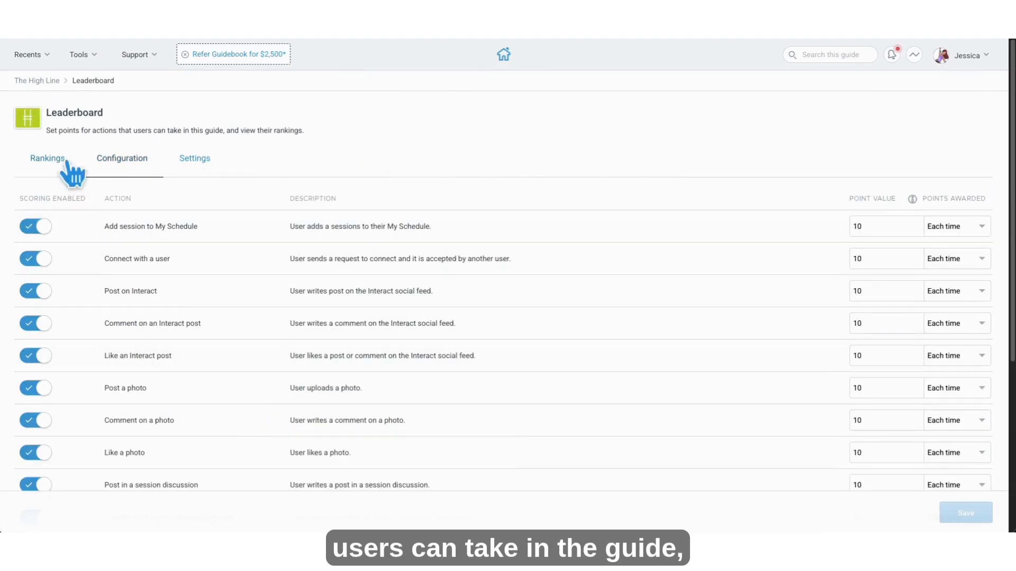
Return to the guide's dashboard and review the Integrations, Event Badges, Marketing Website and Registration sections.
click(36, 81)
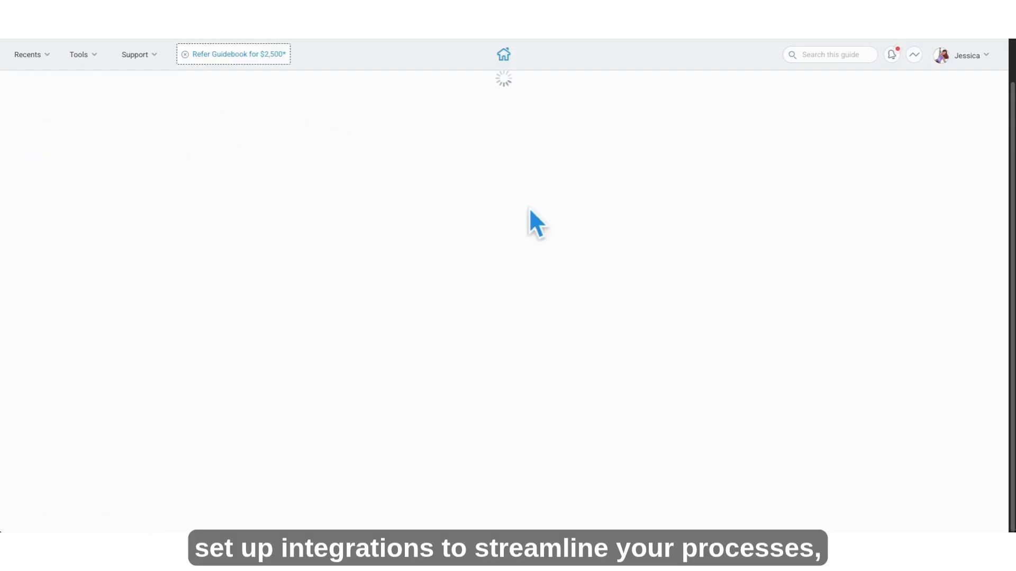
scroll(551, 241, down, 1)
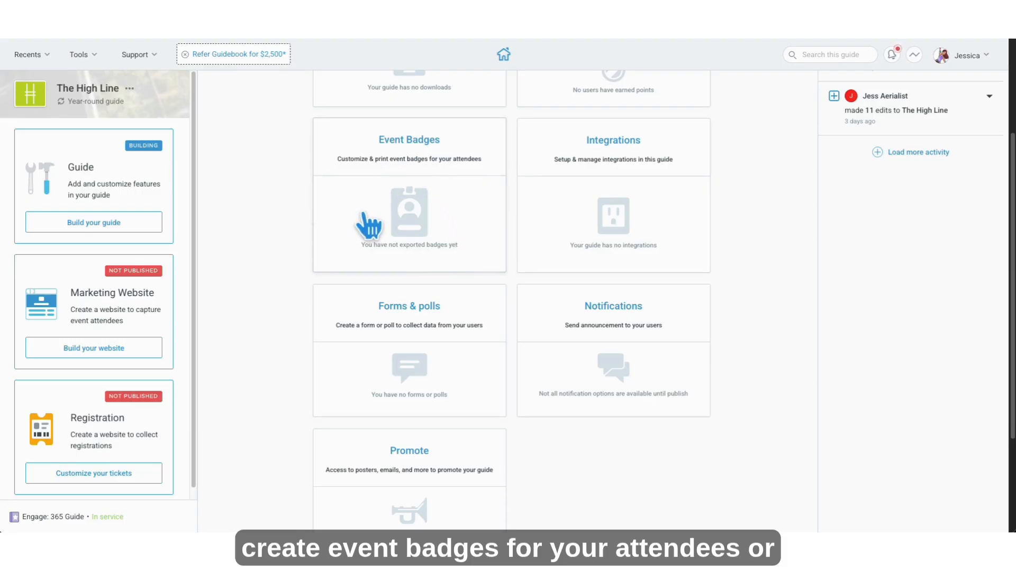
scroll(193, 295, down, 1)
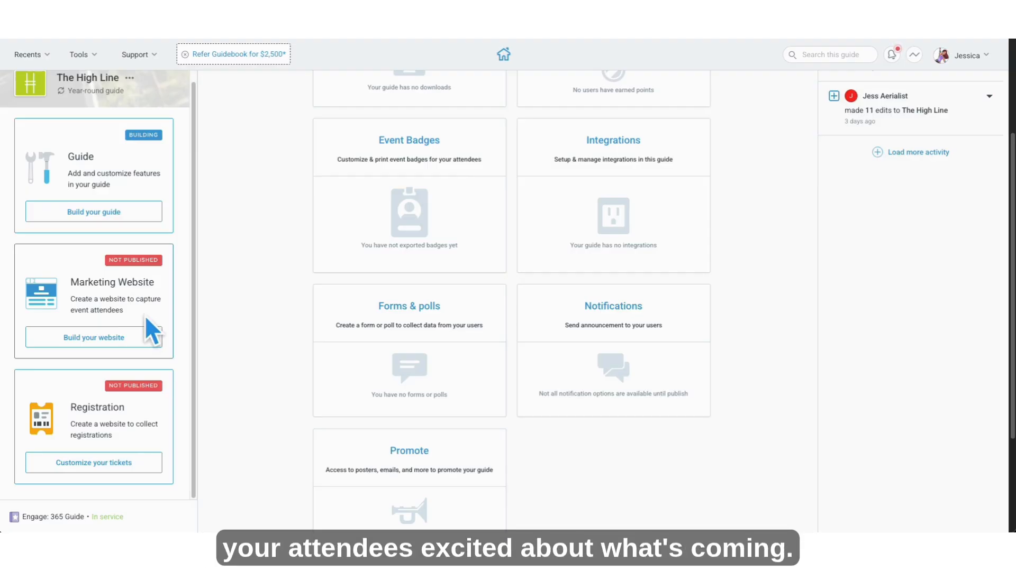
scroll(146, 317, down, 1)
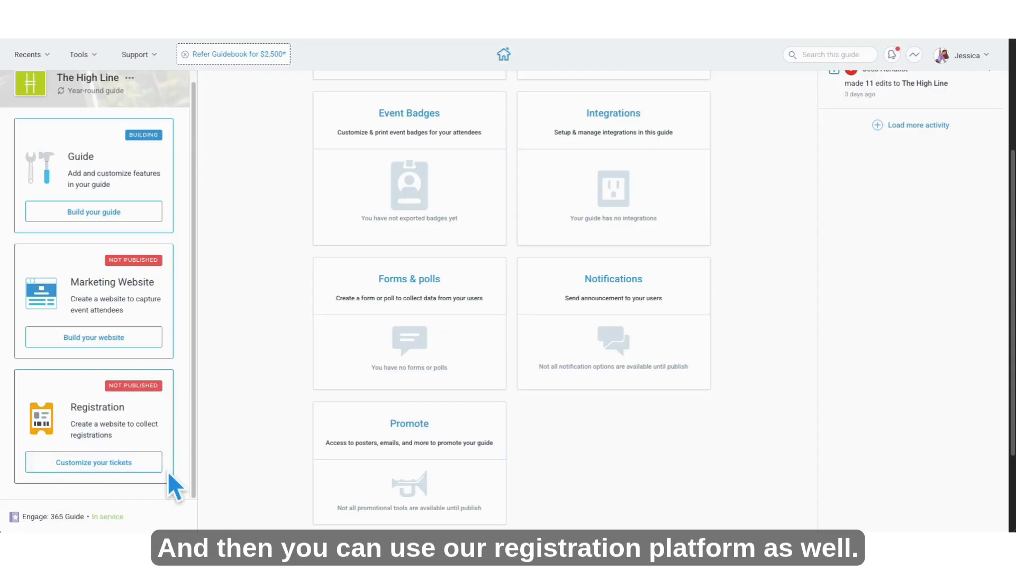
scroll(258, 456, down, 2)
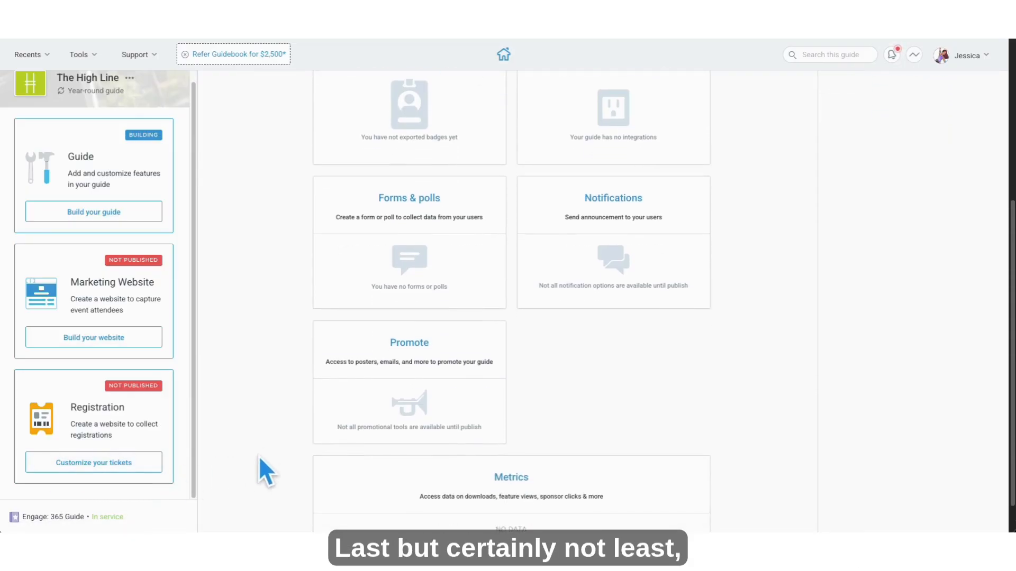
Open the guide's Metrics and examine the Trends, Insights and Engagement reports.
click(543, 479)
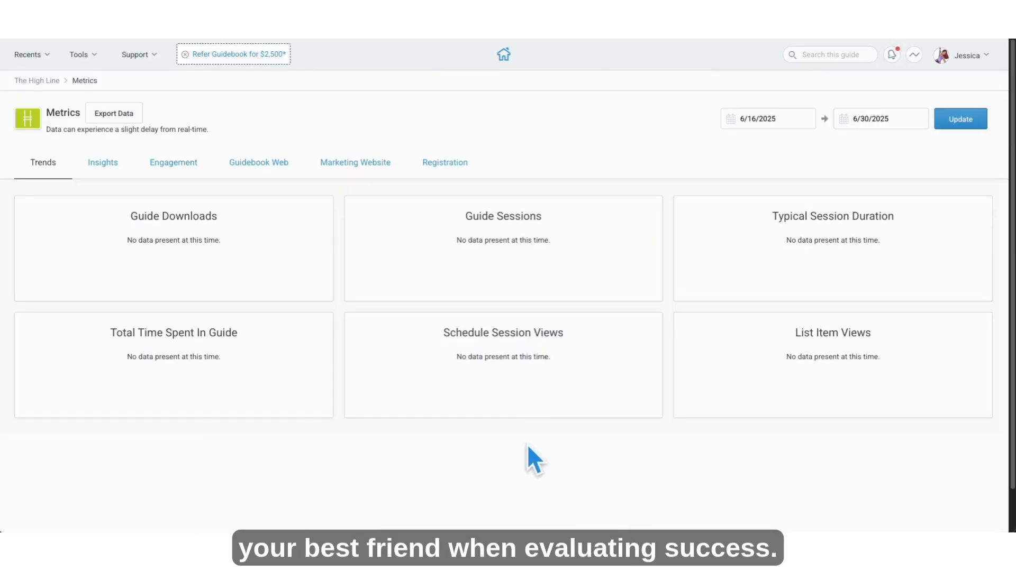
click(118, 164)
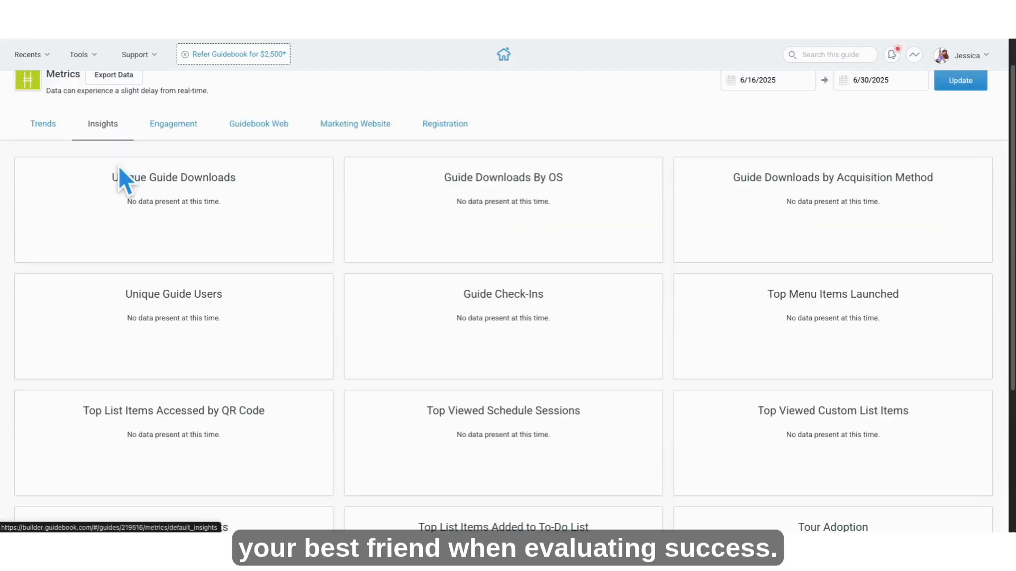
click(160, 127)
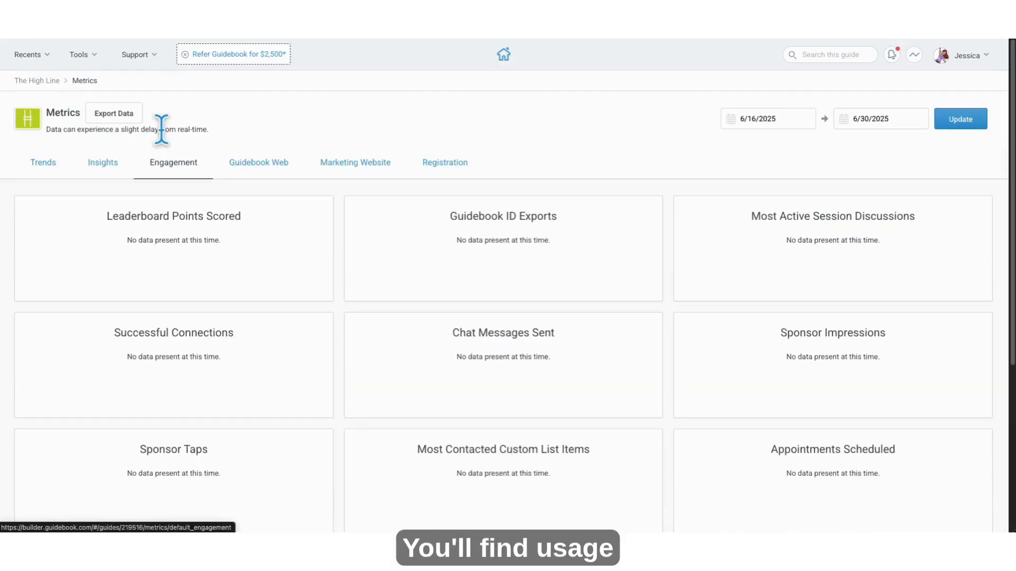
scroll(269, 357, down, 2)
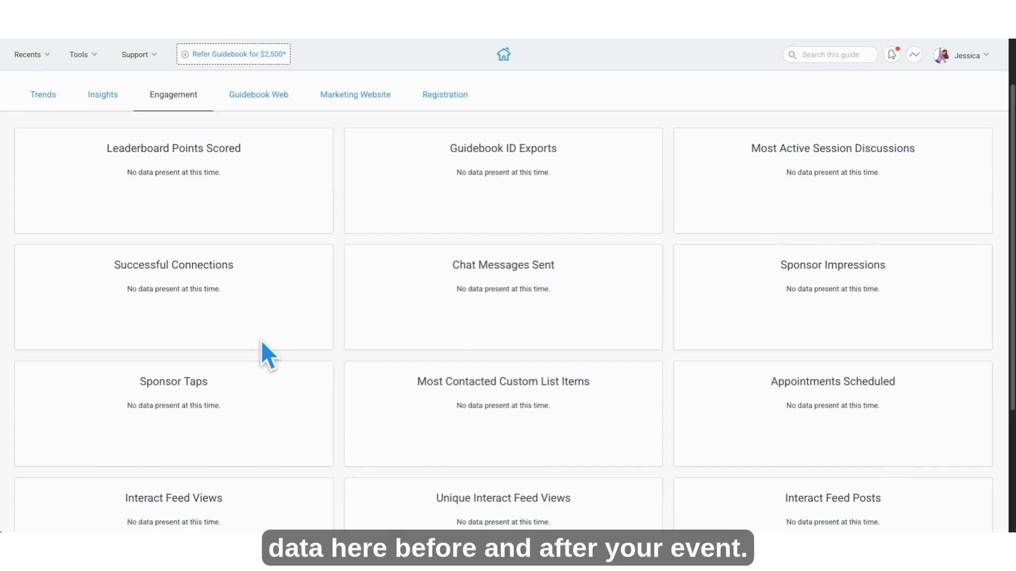
scroll(269, 357, up, 2)
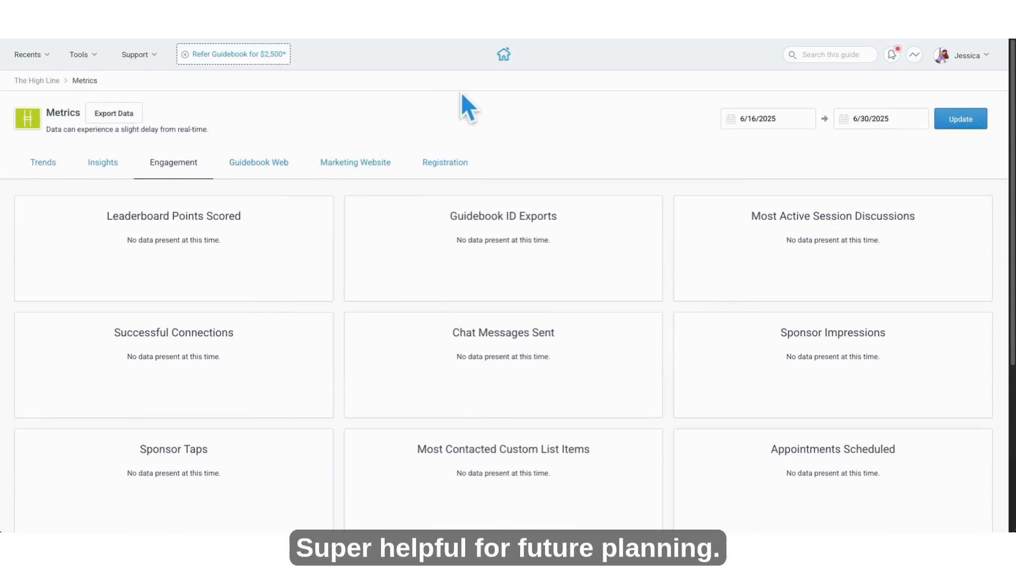